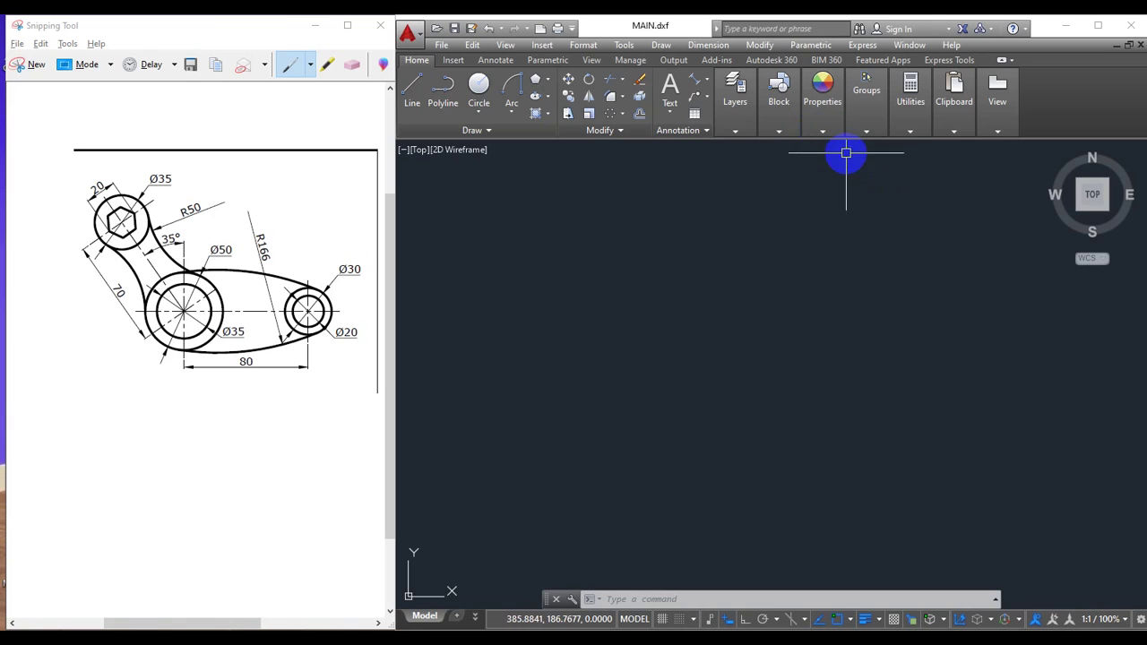
- Set new objects to the CENTERX2 linetype and a red colour
left_click(822, 131)
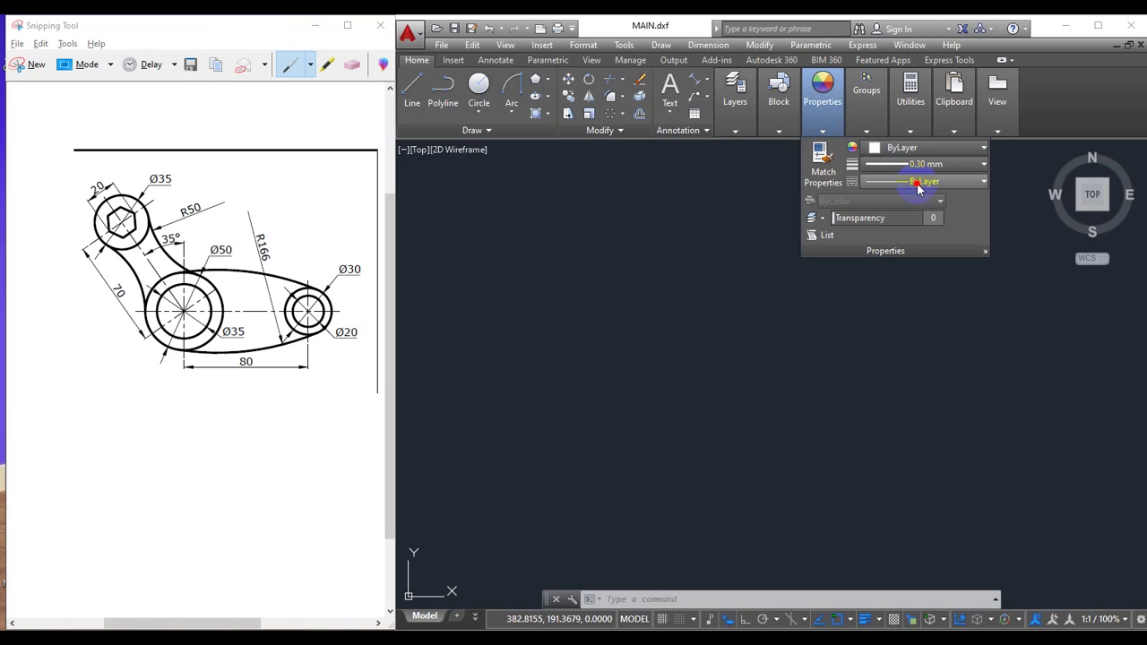
left_click(917, 183)
left_click(916, 256)
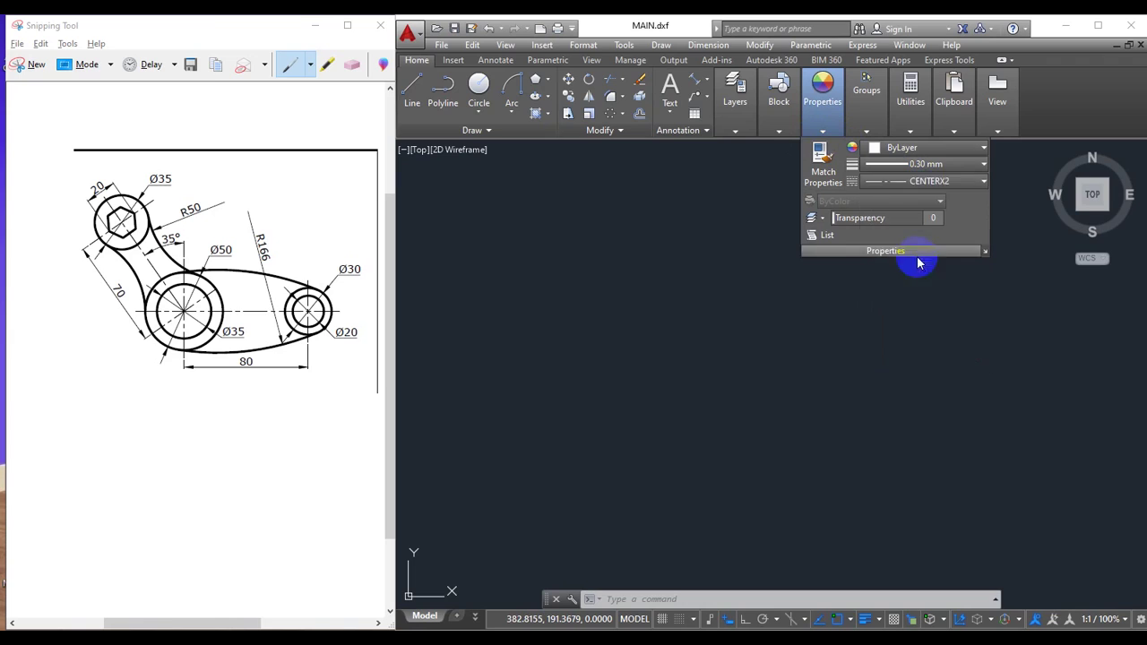
left_click(913, 148)
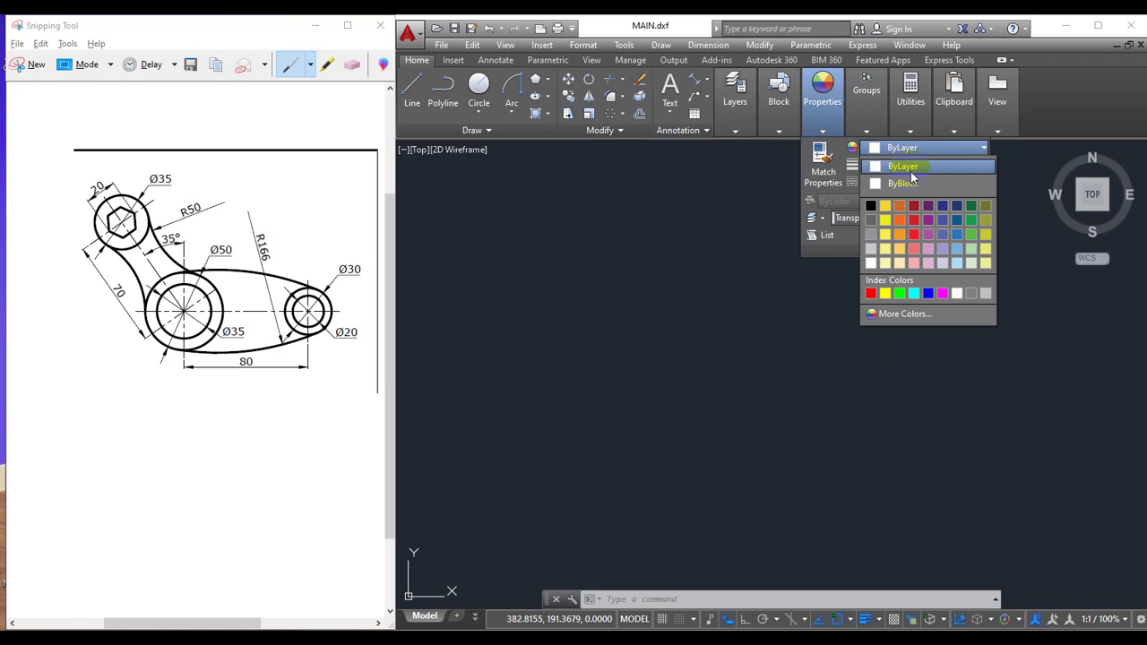
left_click(869, 293)
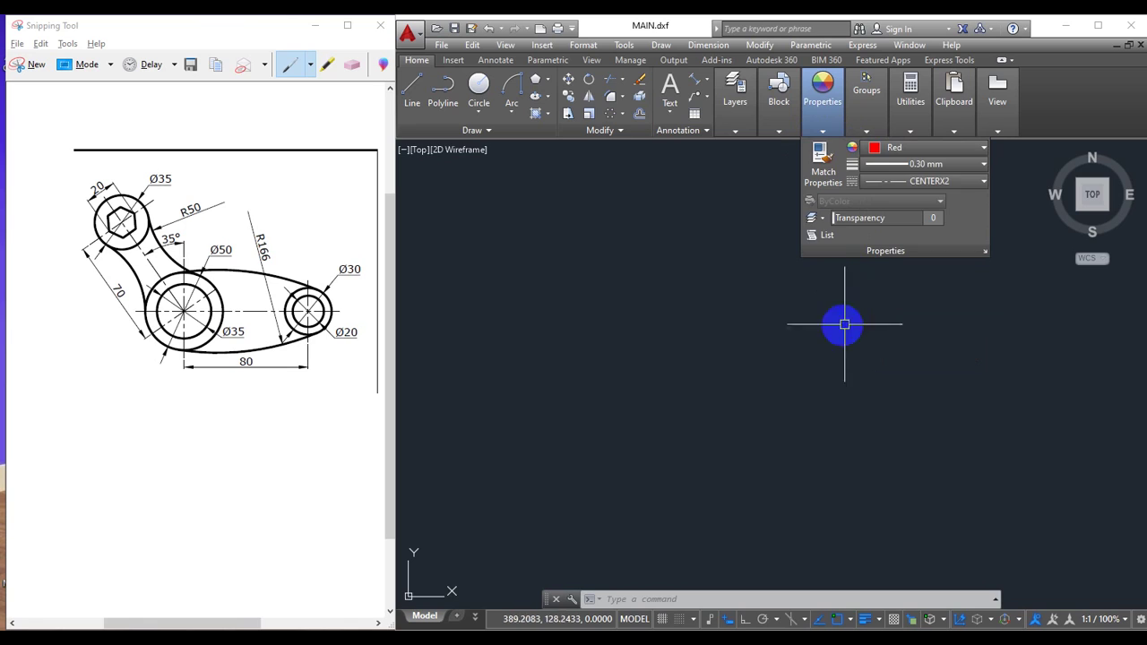
- Draw the long horizontal centre line with Ortho on
left_click(413, 87)
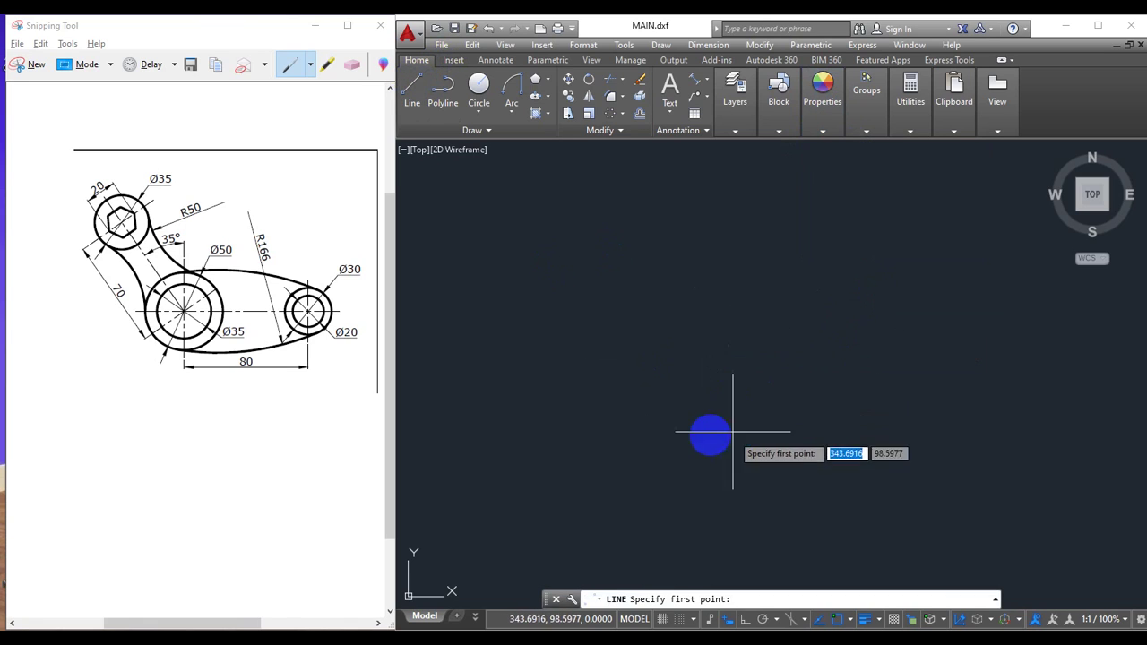
left_click(580, 365)
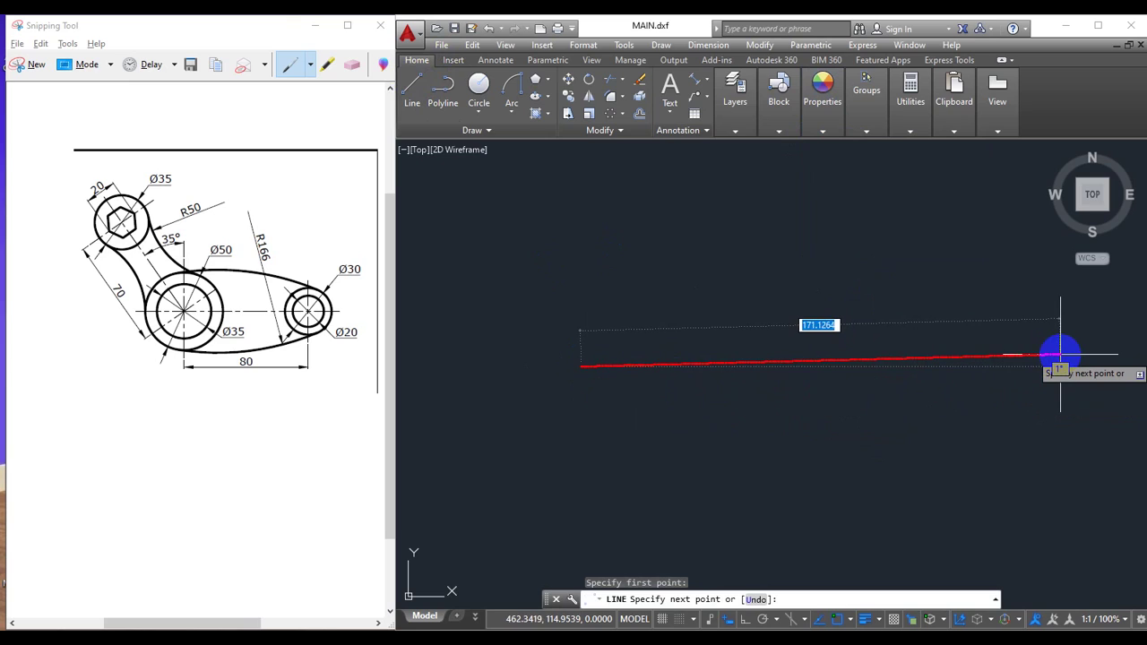
key("F8")
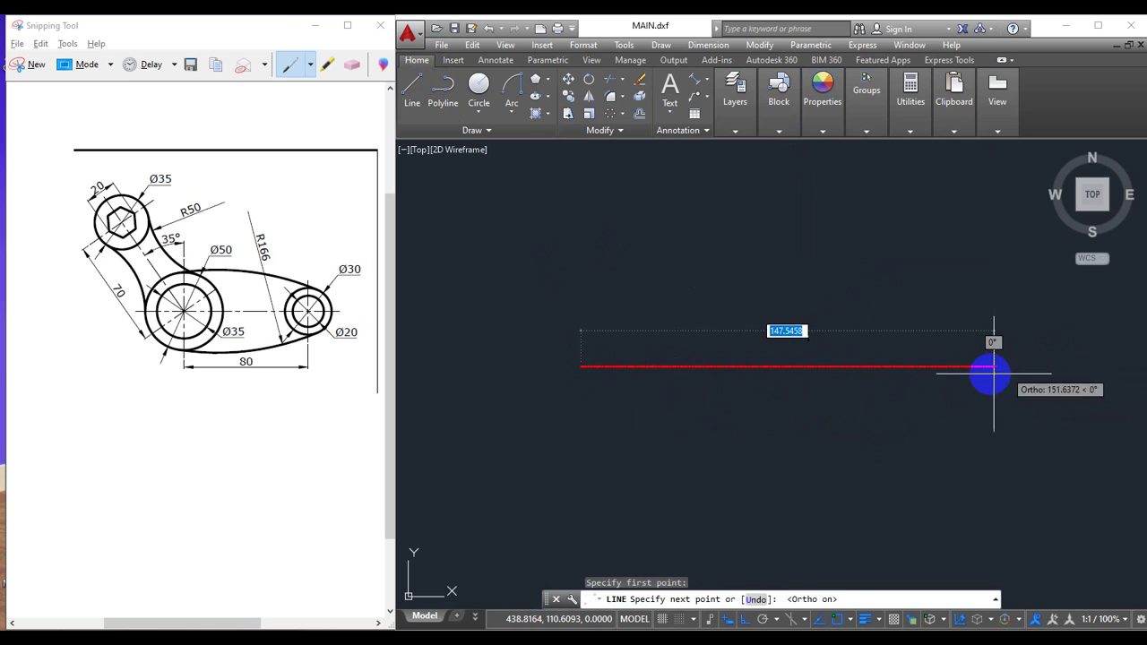
left_click(1071, 376)
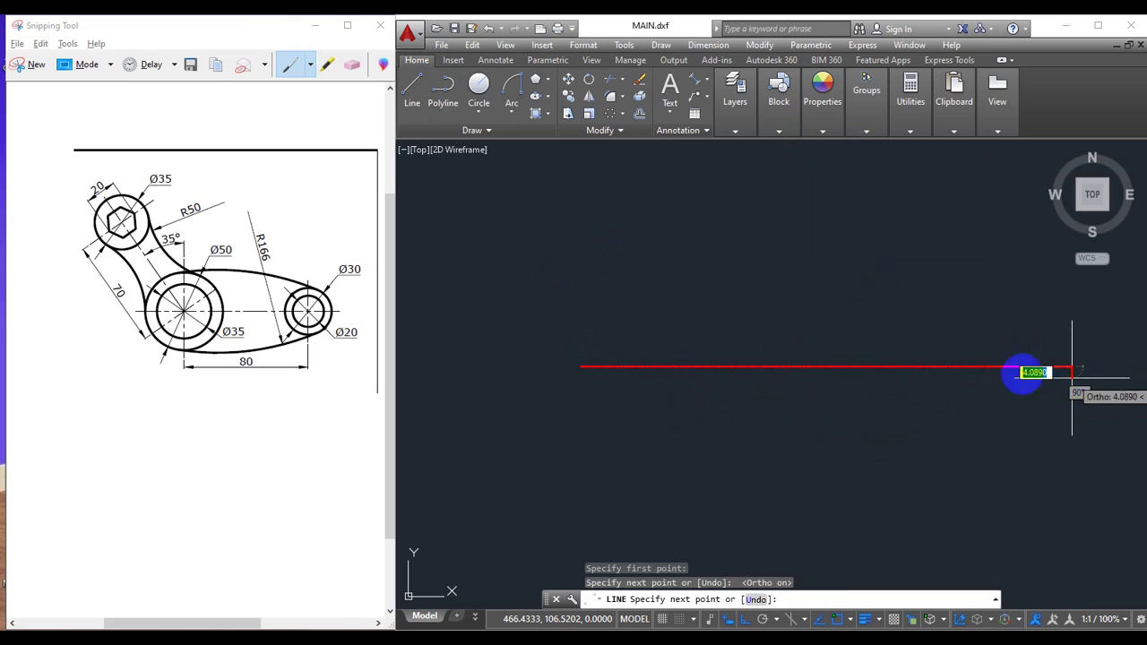
key("Escape")
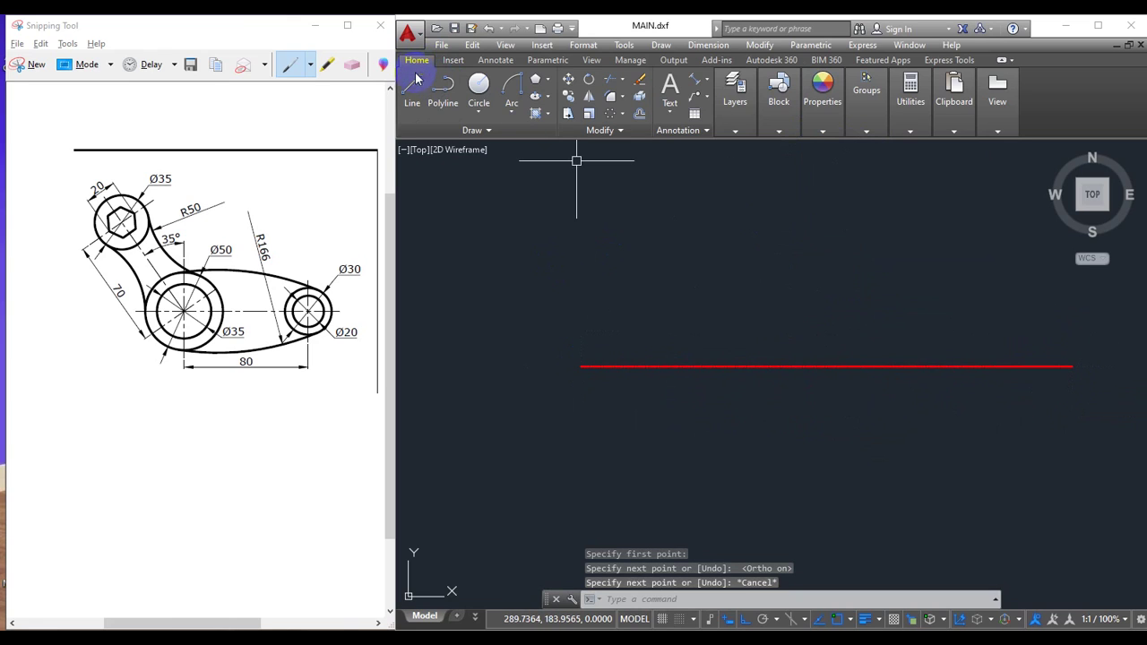
- Draw the right vertical centre line crossing the horizontal one above and below
left_click(415, 79)
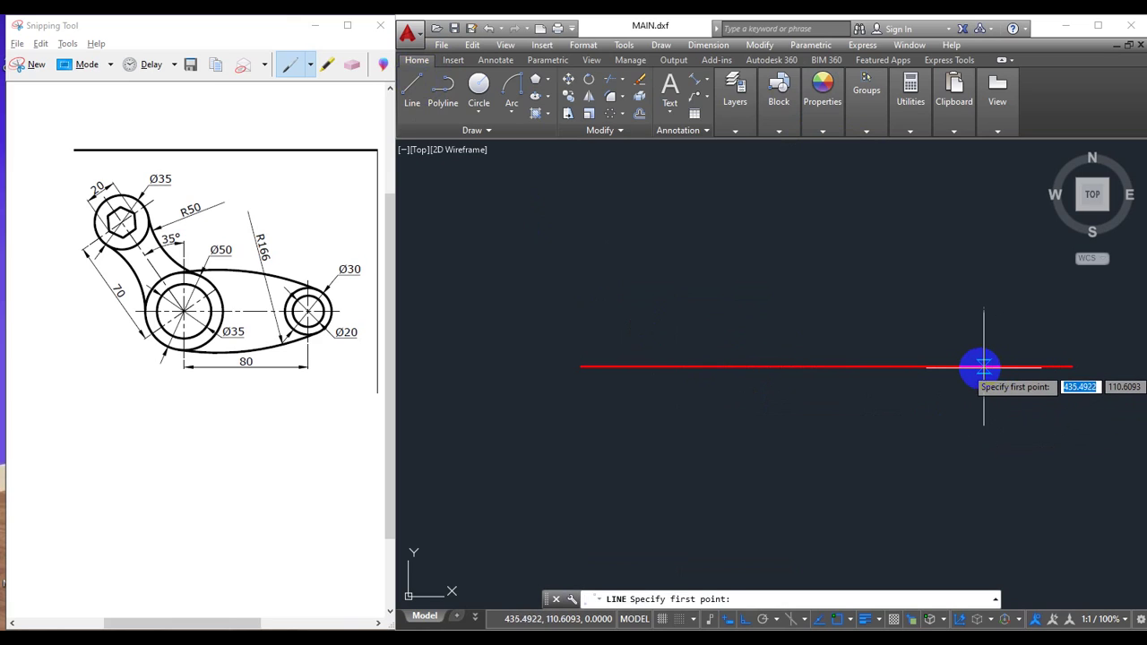
left_click(973, 367)
left_click(973, 188)
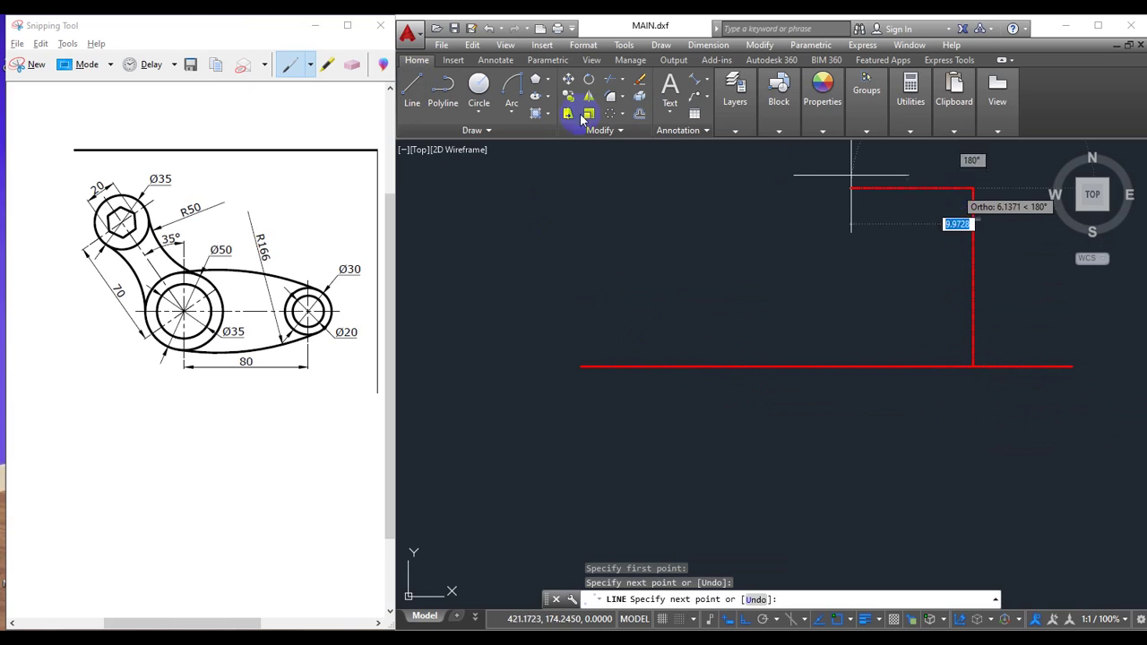
left_click(414, 85)
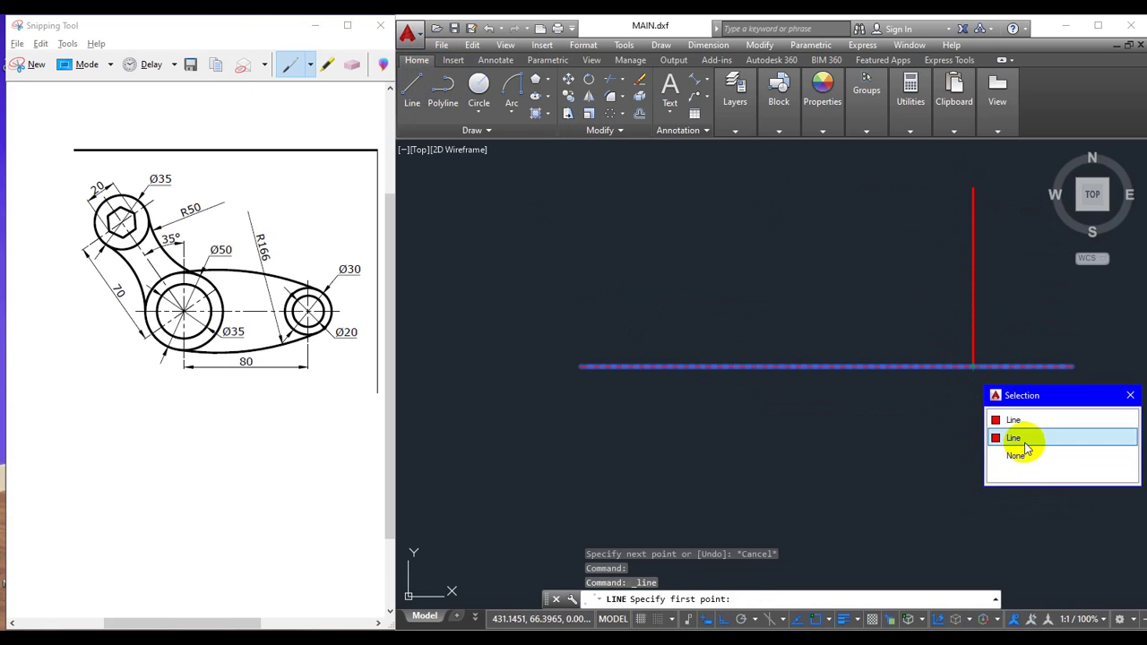
left_click(1015, 427)
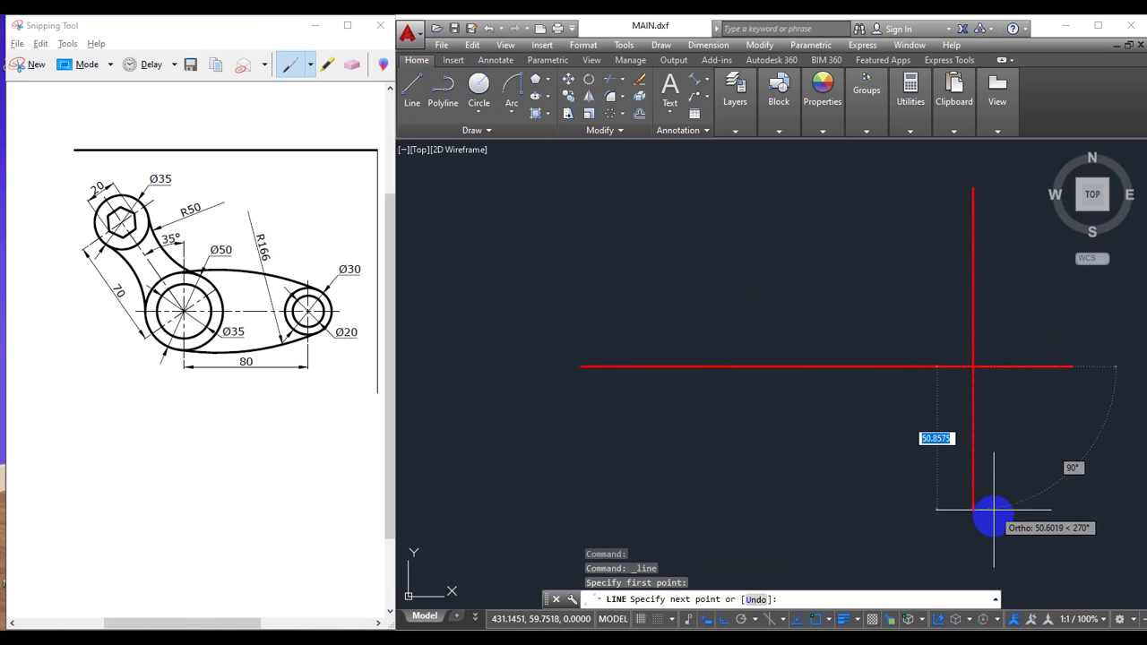
left_click(993, 563)
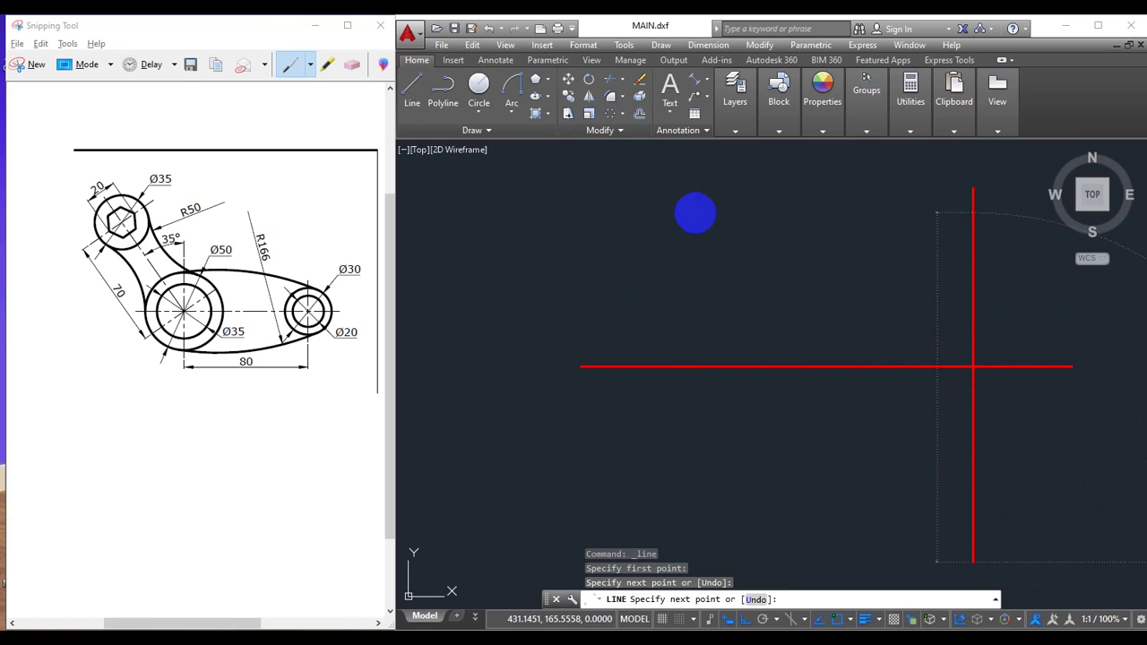
key("Escape")
- Draw the left vertical centre line crossing the horizontal one above and below
left_click(412, 79)
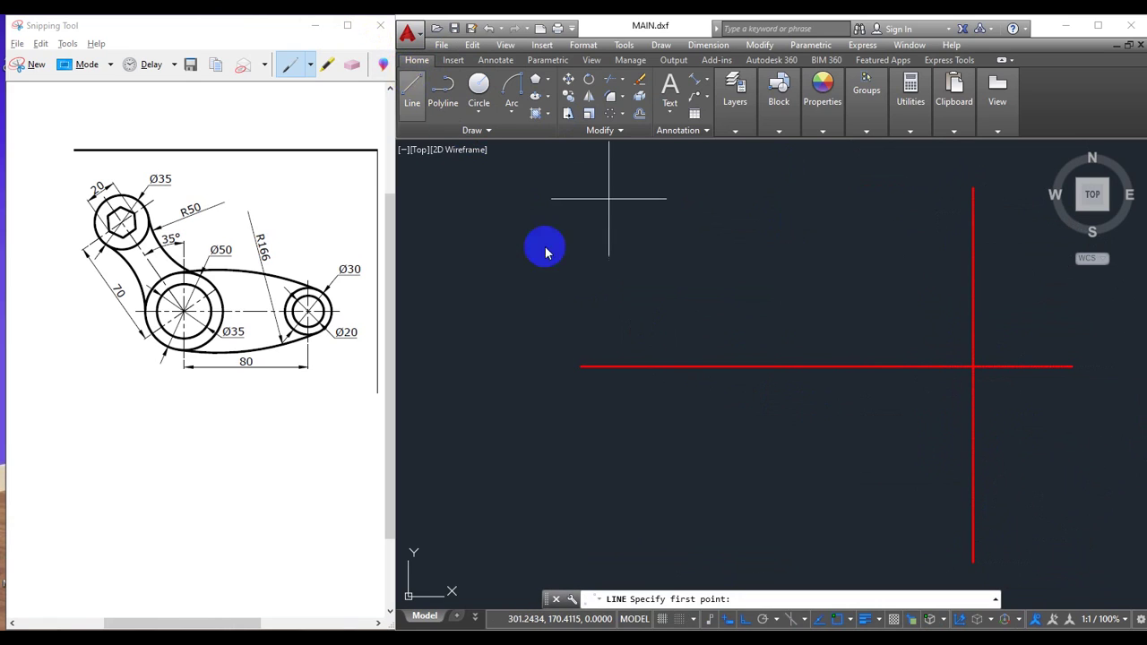
left_click(671, 366)
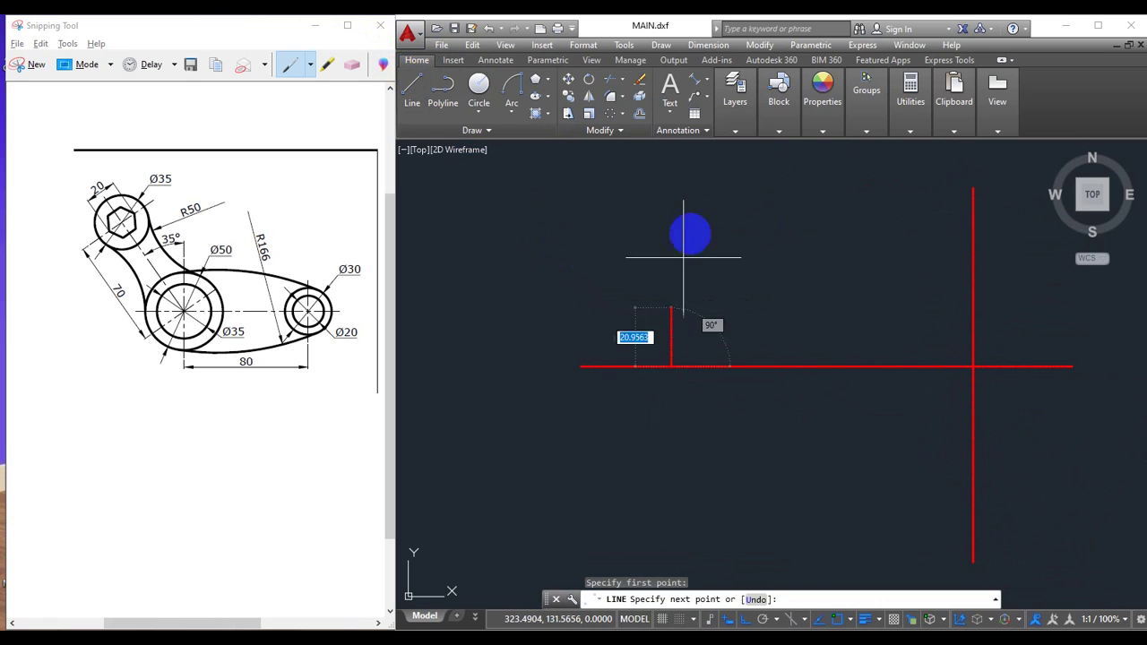
left_click(671, 181)
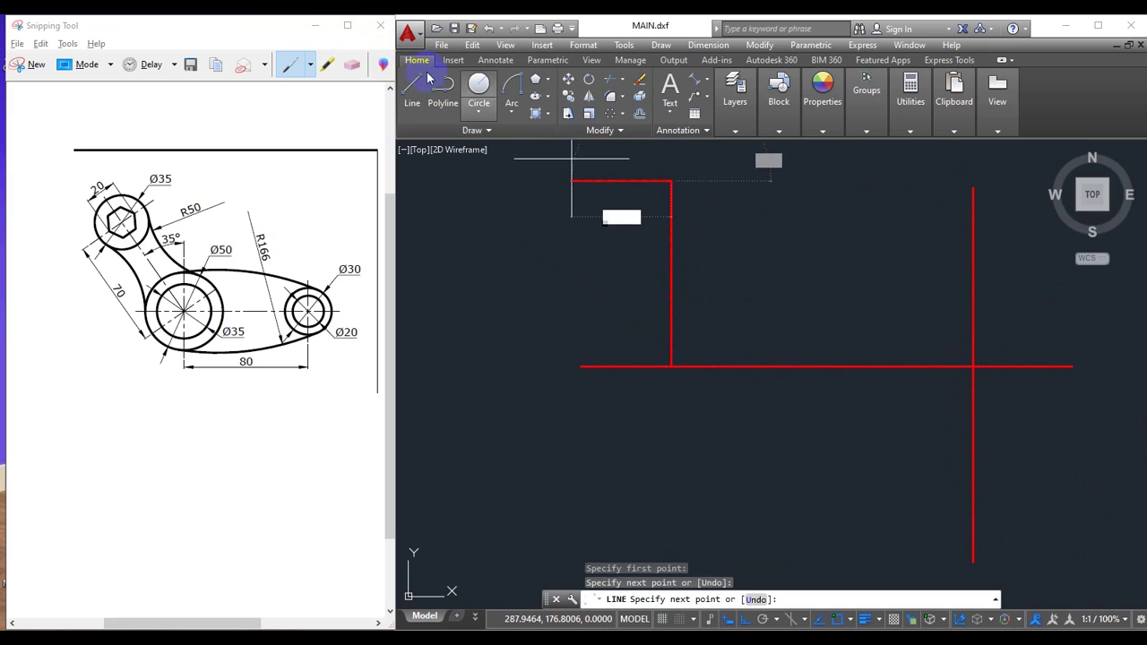
left_click(412, 80)
left_click(671, 366)
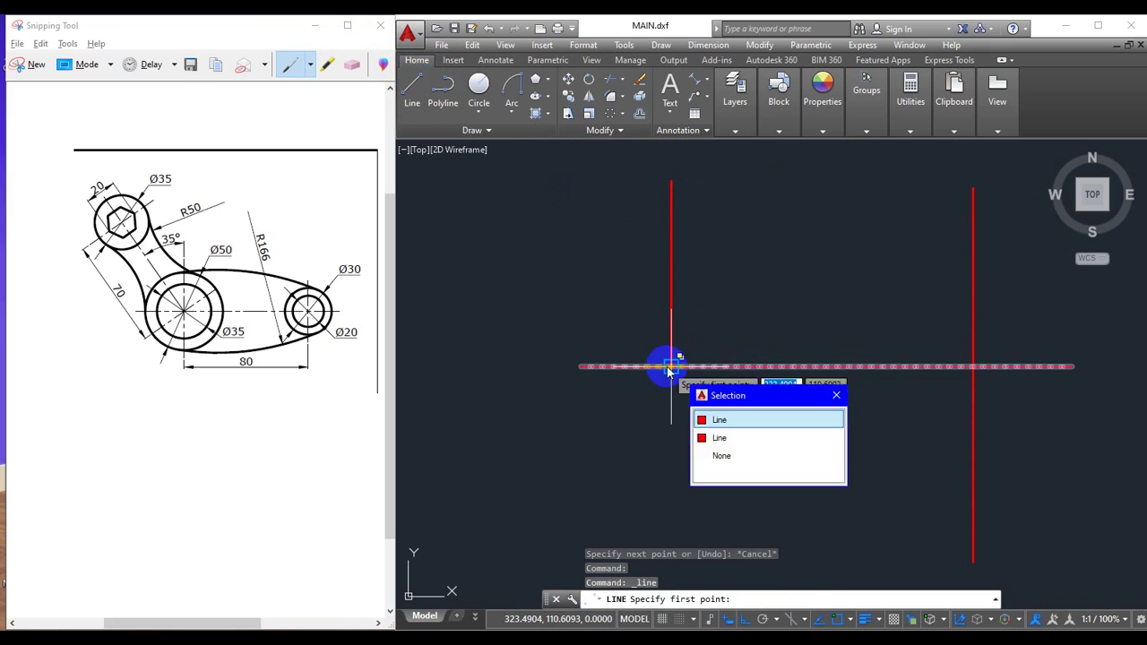
left_click(716, 419)
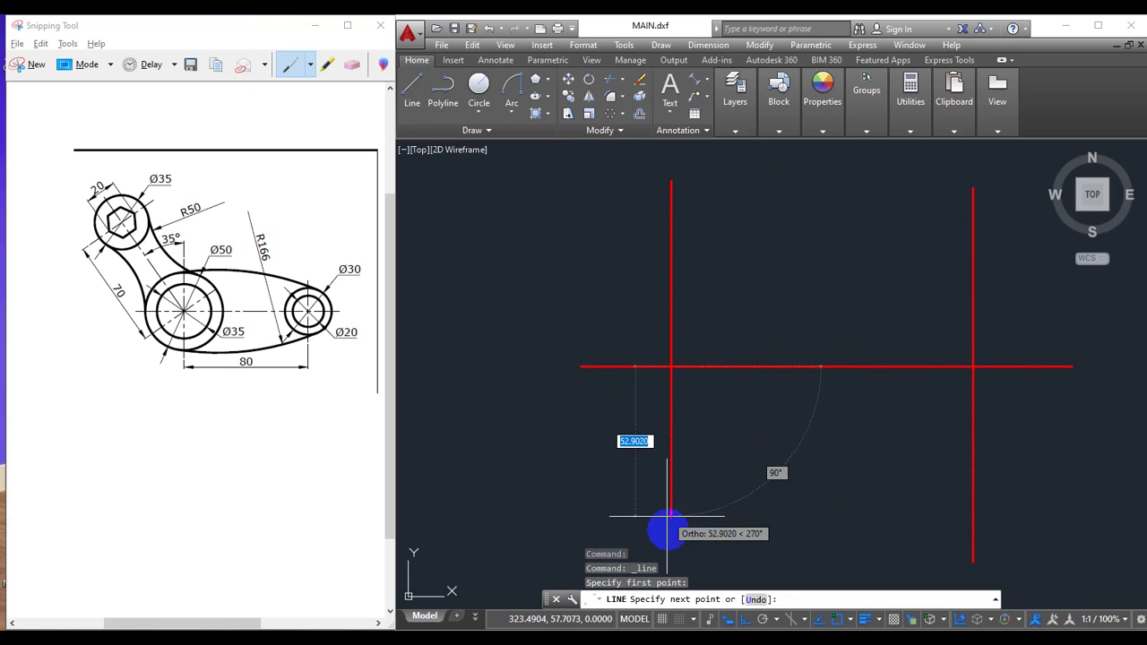
left_click(671, 573)
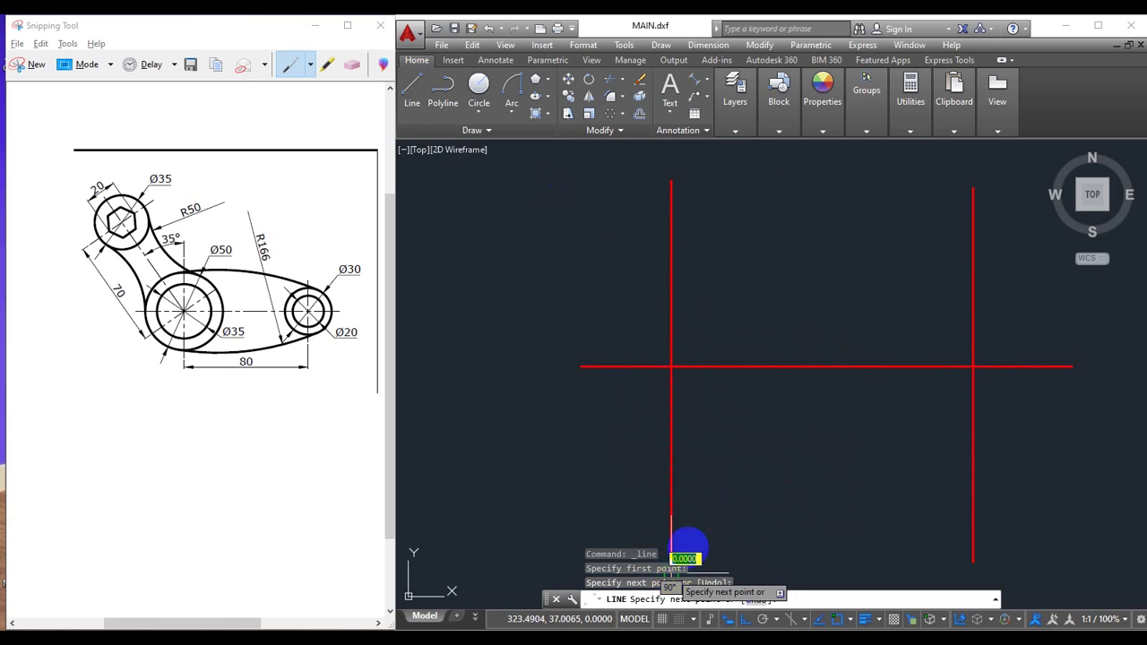
key("Escape")
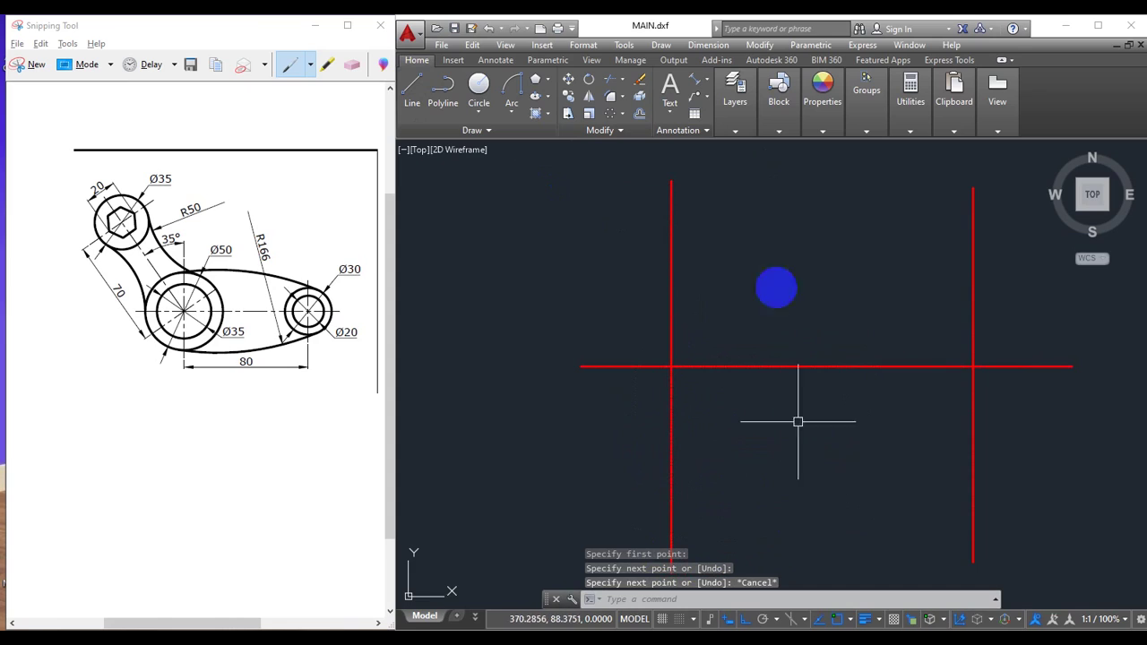
left_click(639, 115)
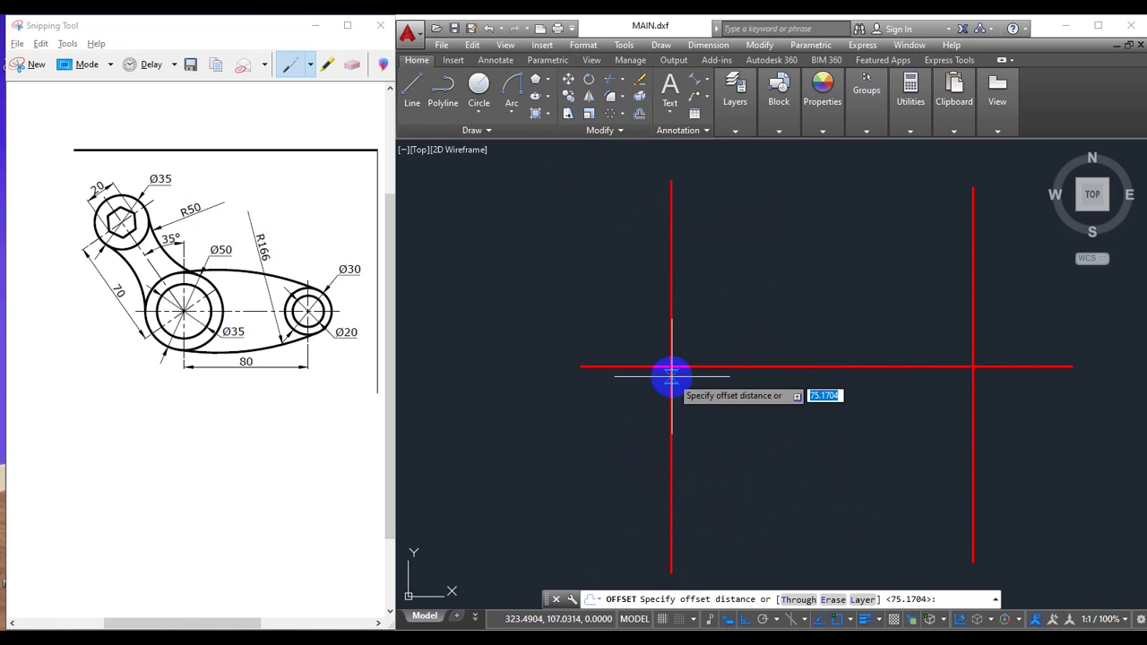
left_click(671, 367)
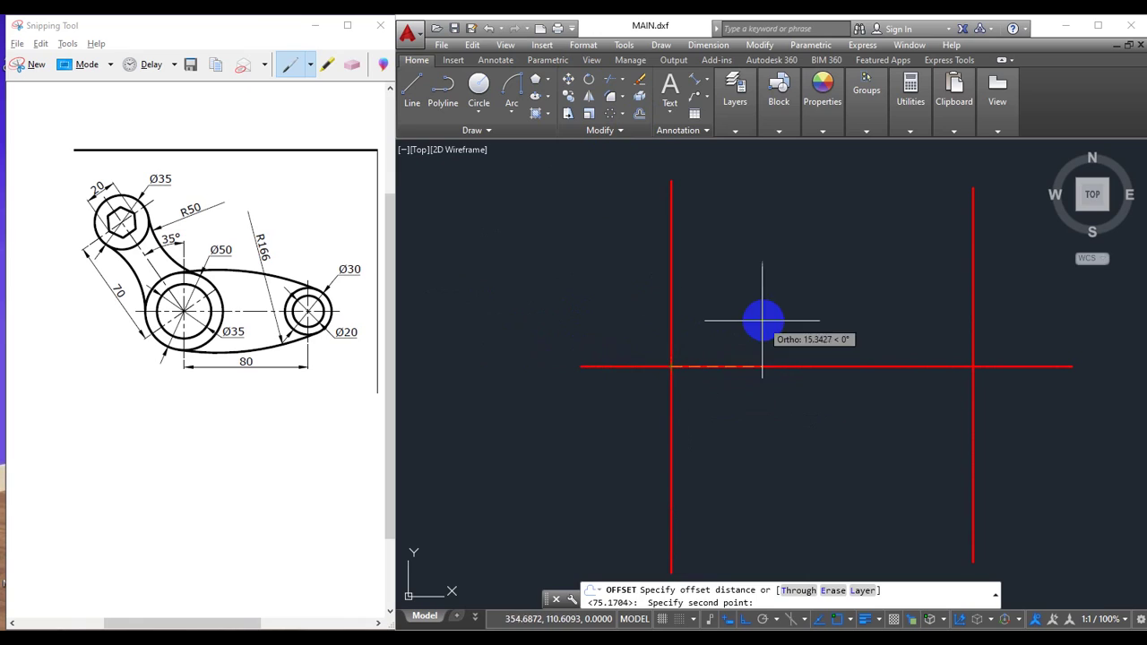
key("Escape")
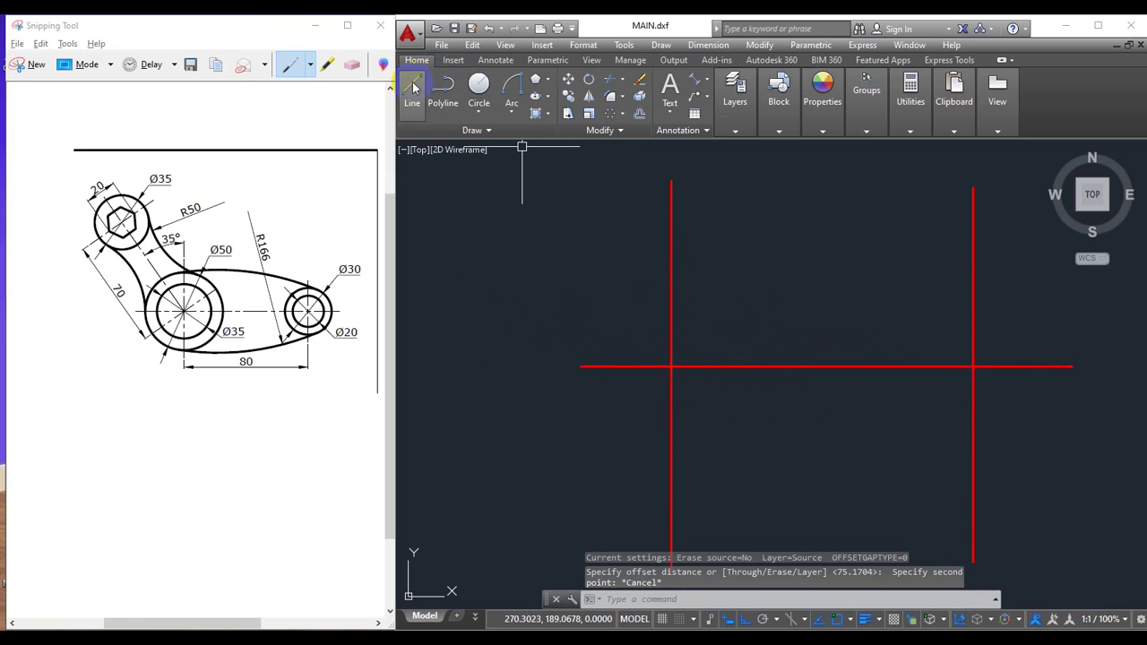
left_click(412, 88)
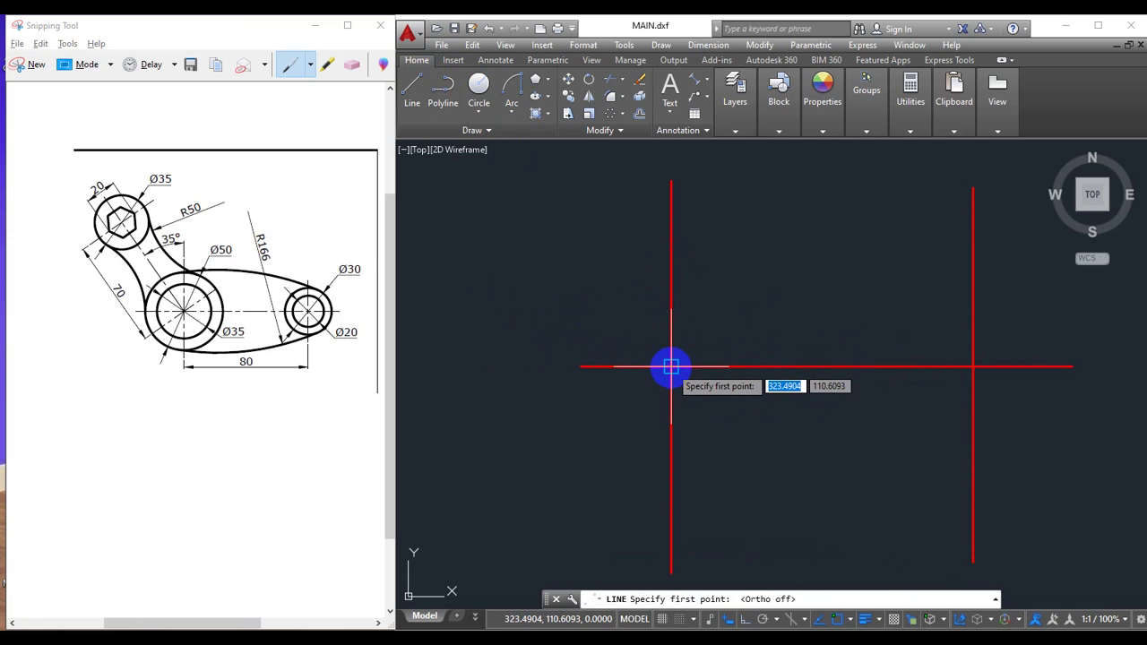
left_click(671, 367)
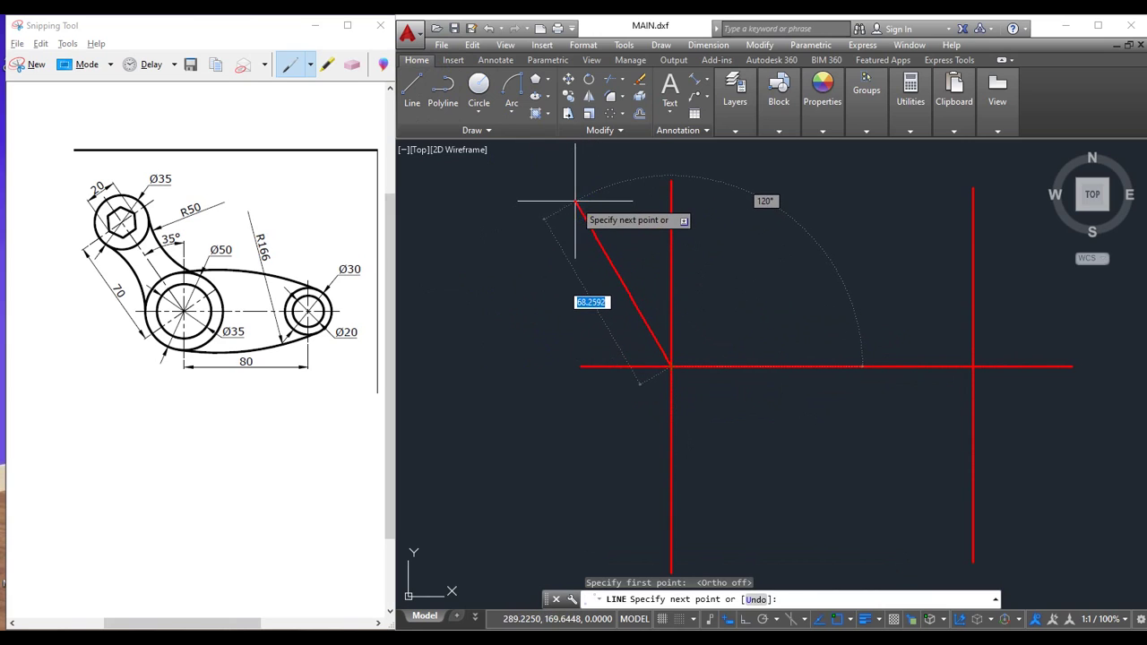
key("Escape")
key("Delete")
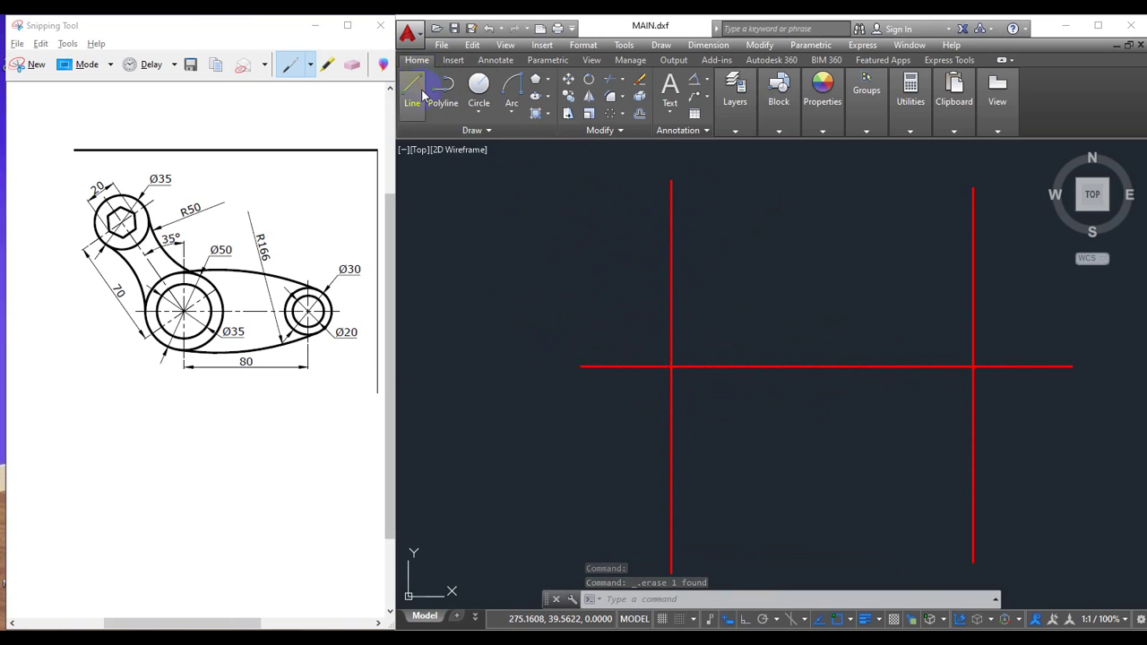
left_click(729, 369)
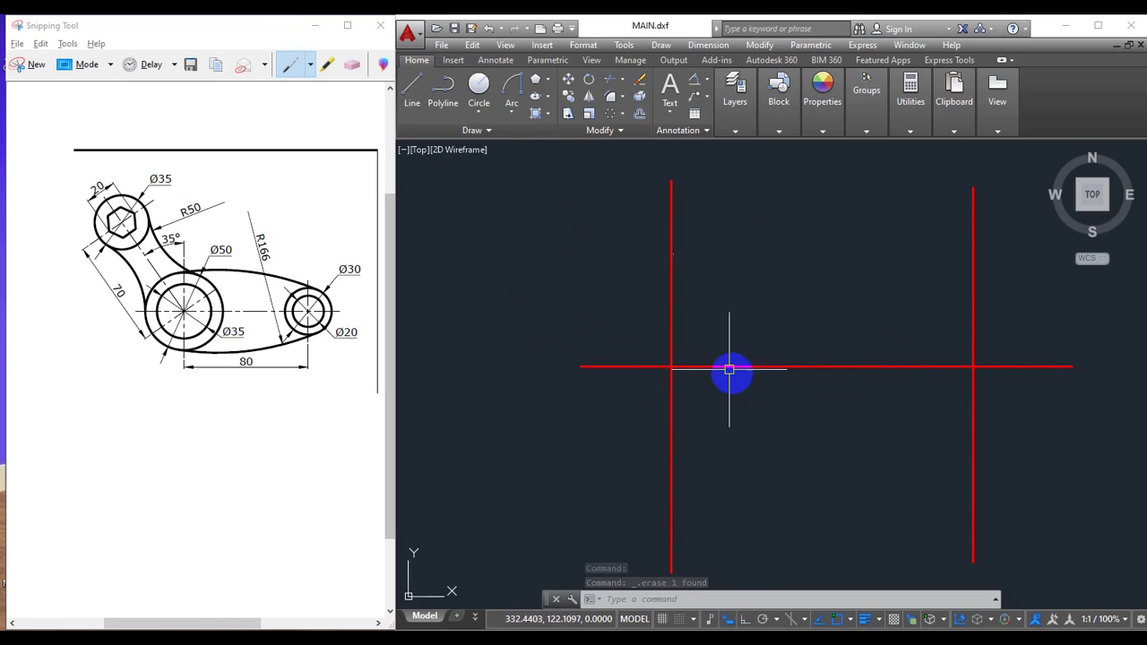
- Draw a slanted centre line from the left crossing point up to the upper left
left_click(413, 83)
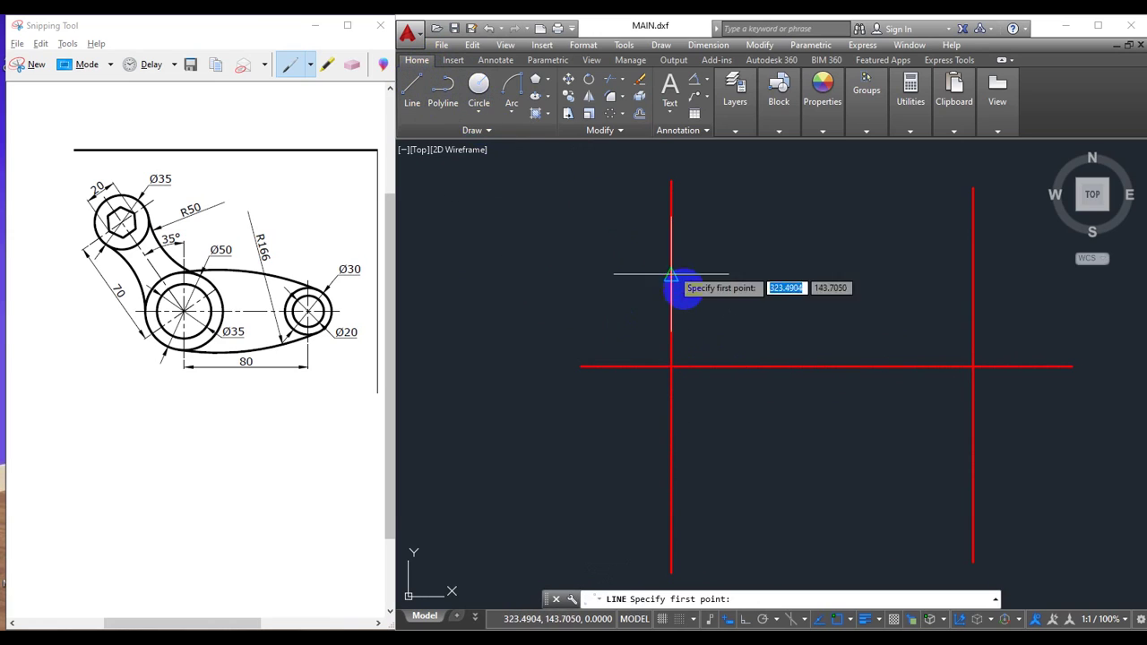
left_click(671, 367)
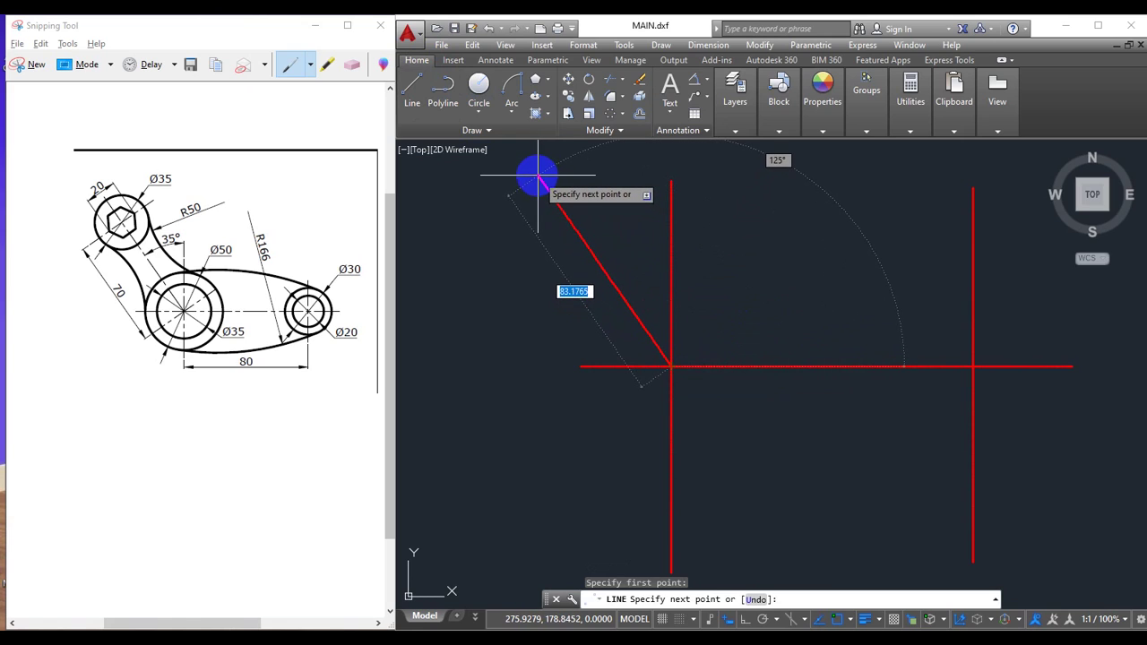
left_click(534, 177)
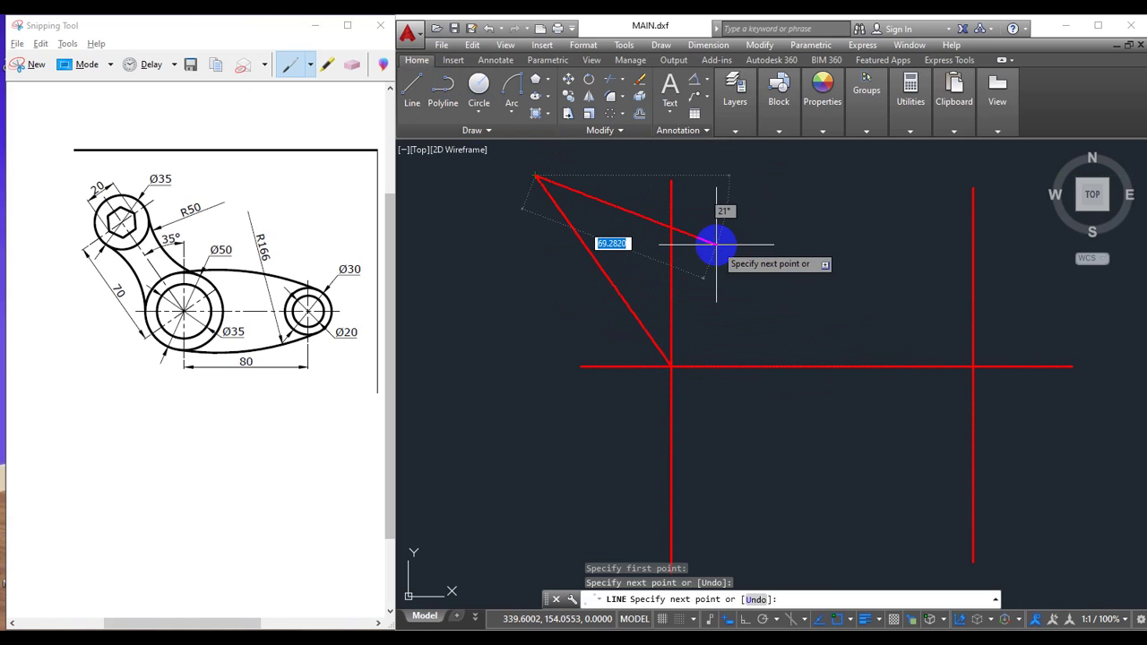
key("Escape")
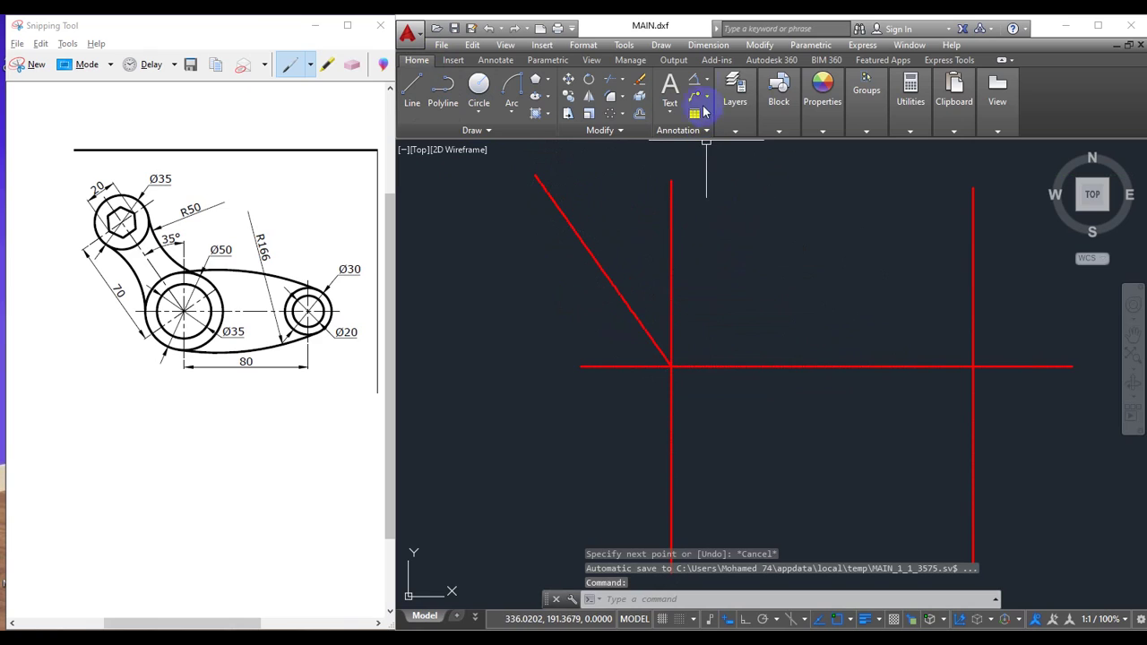
left_click(699, 81)
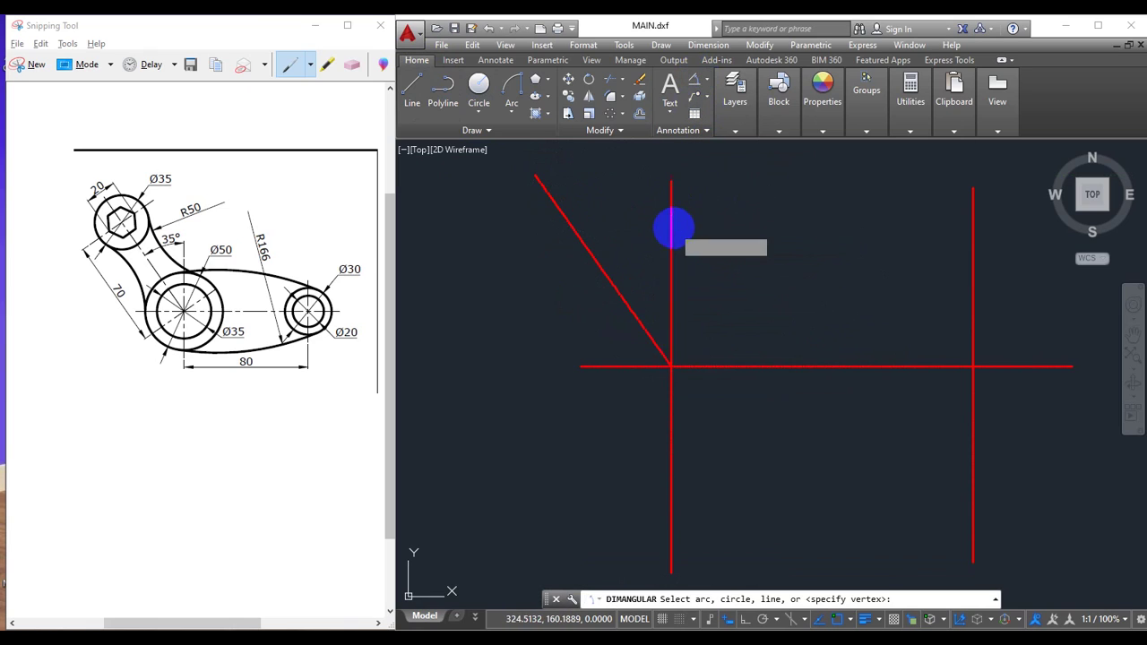
left_click(671, 228)
left_click(594, 251)
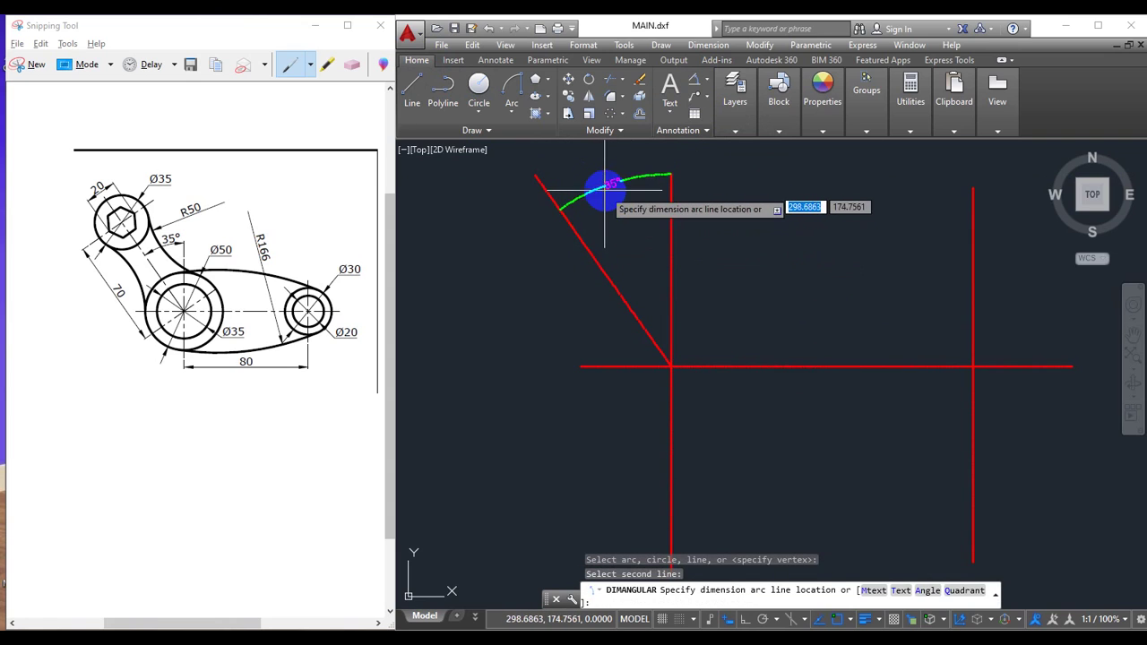
scroll(604, 191, "up", 2)
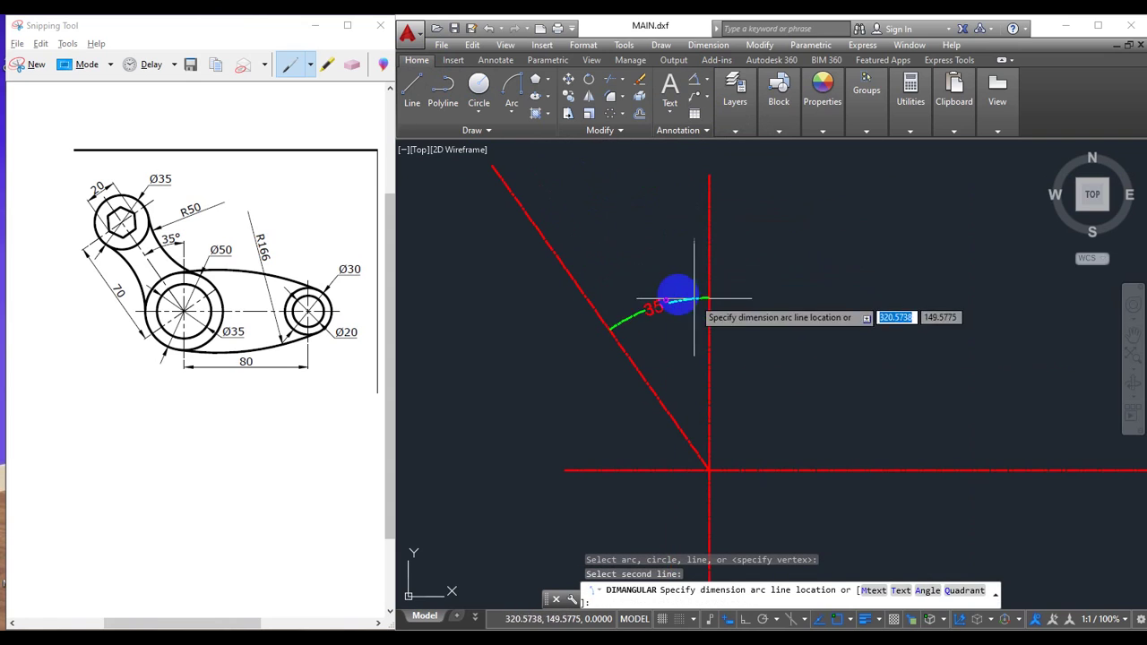
key("Escape")
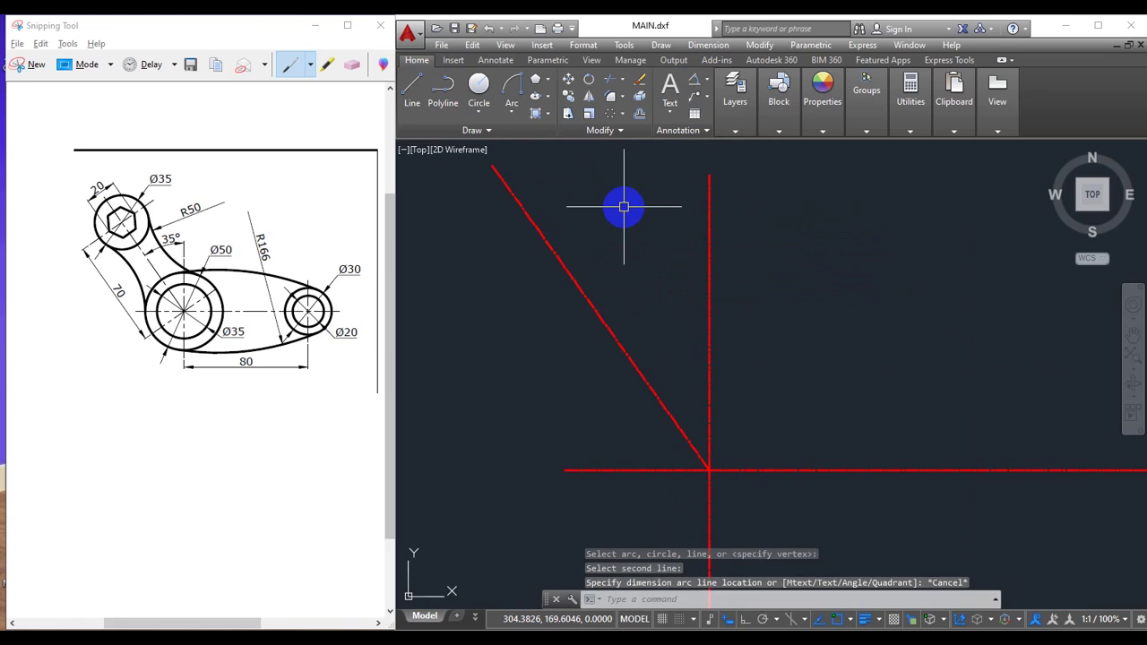
scroll(927, 317, "down", 2)
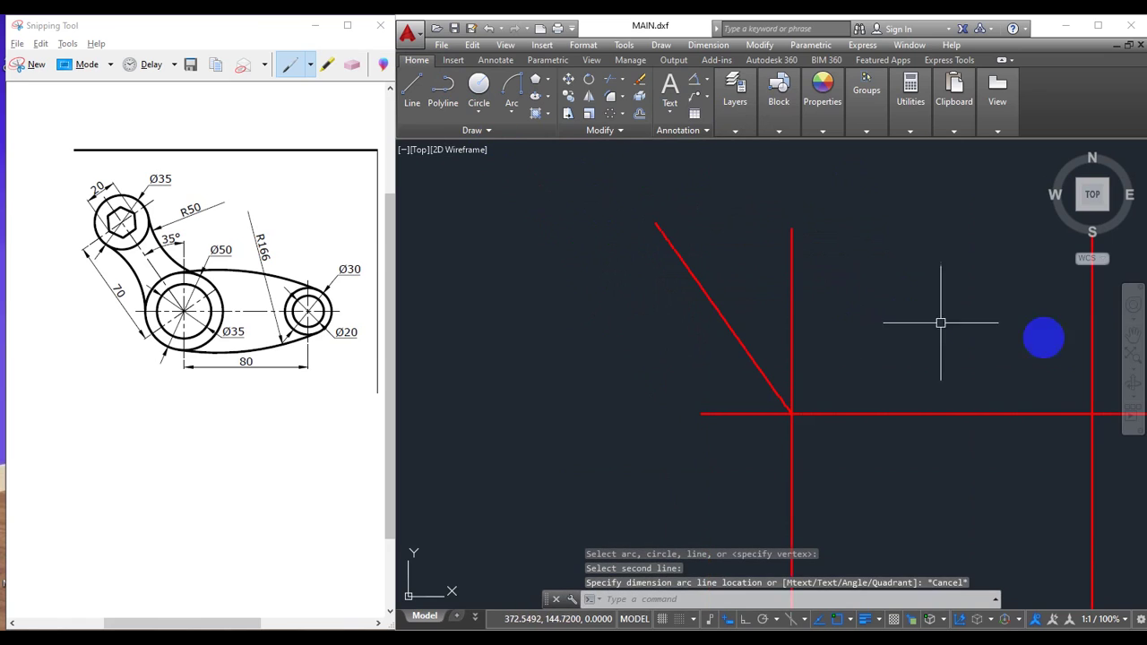
left_click_drag(963, 297, 739, 252)
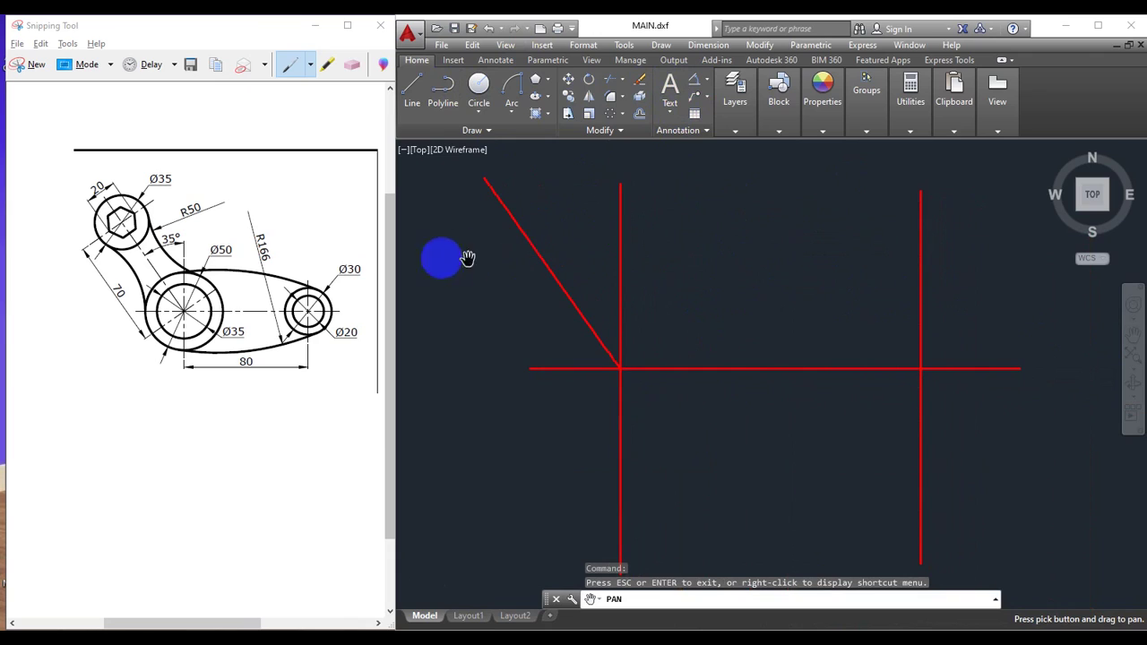
key("Escape")
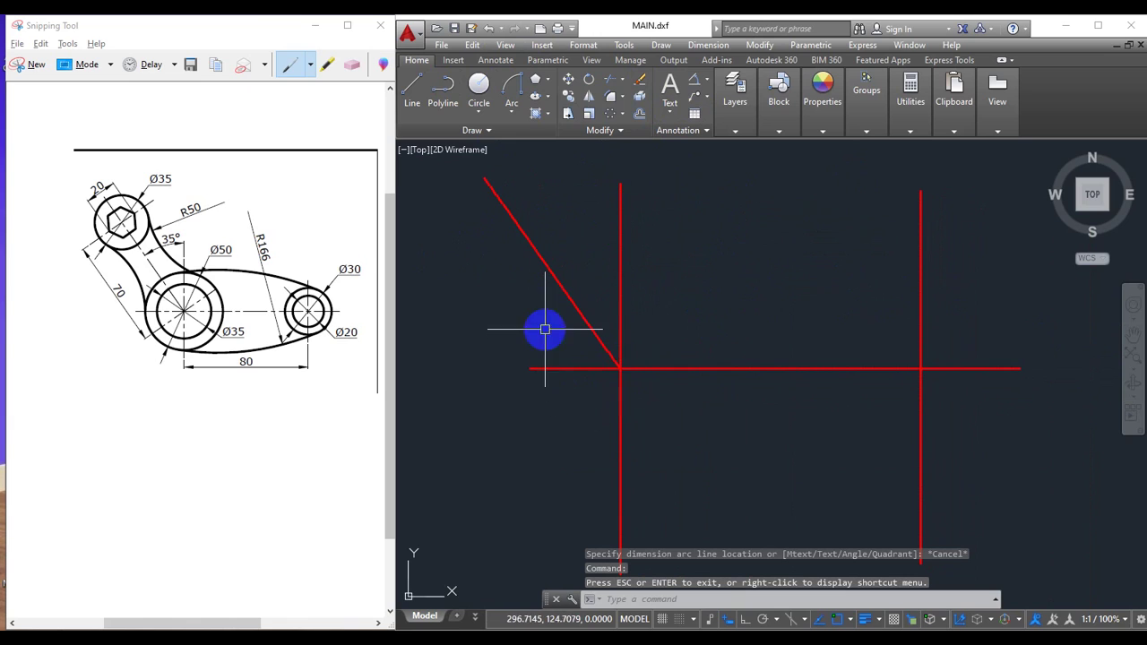
- Draw a Ø35 circle centred on the left centre-line intersection
left_click(480, 85)
left_click(479, 113)
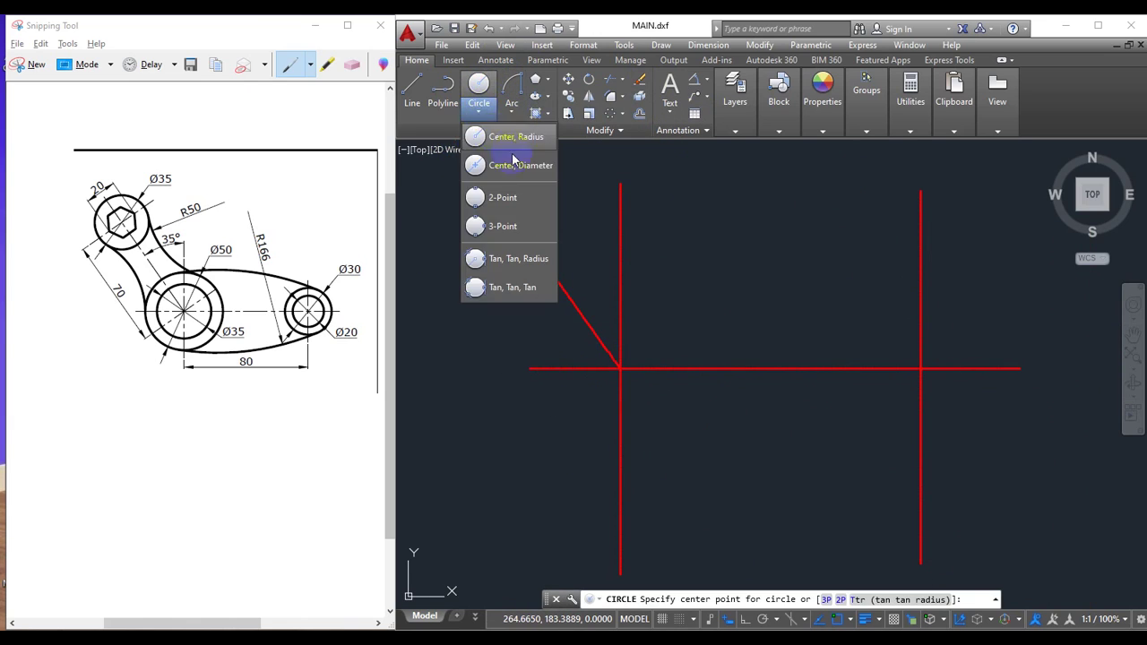
left_click(502, 158)
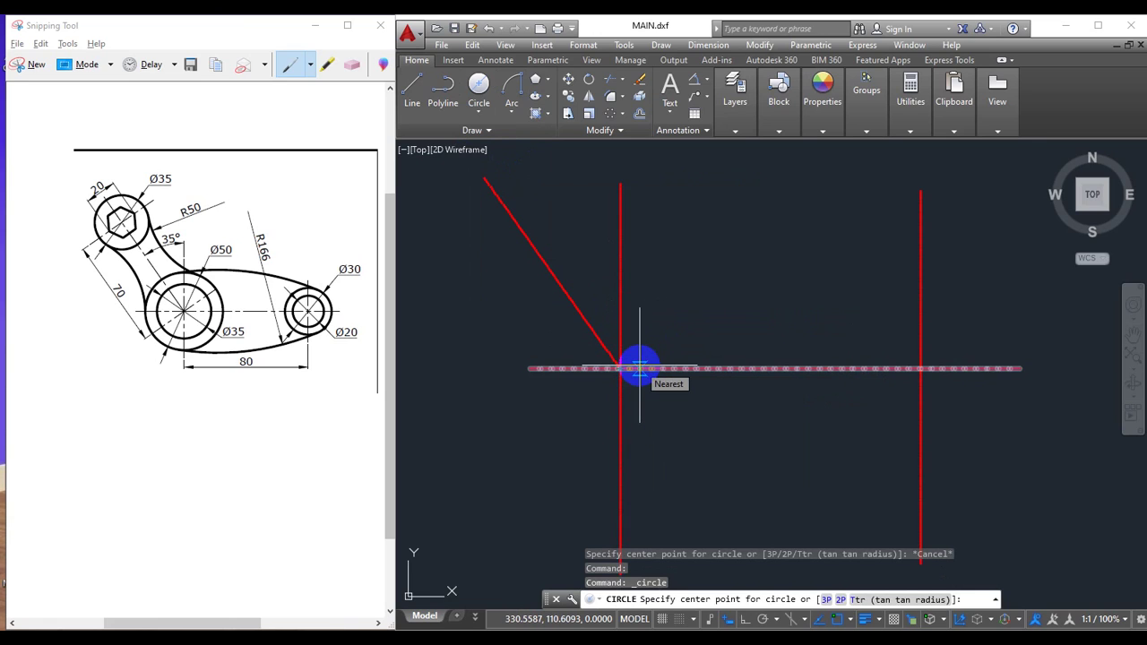
left_click(478, 85)
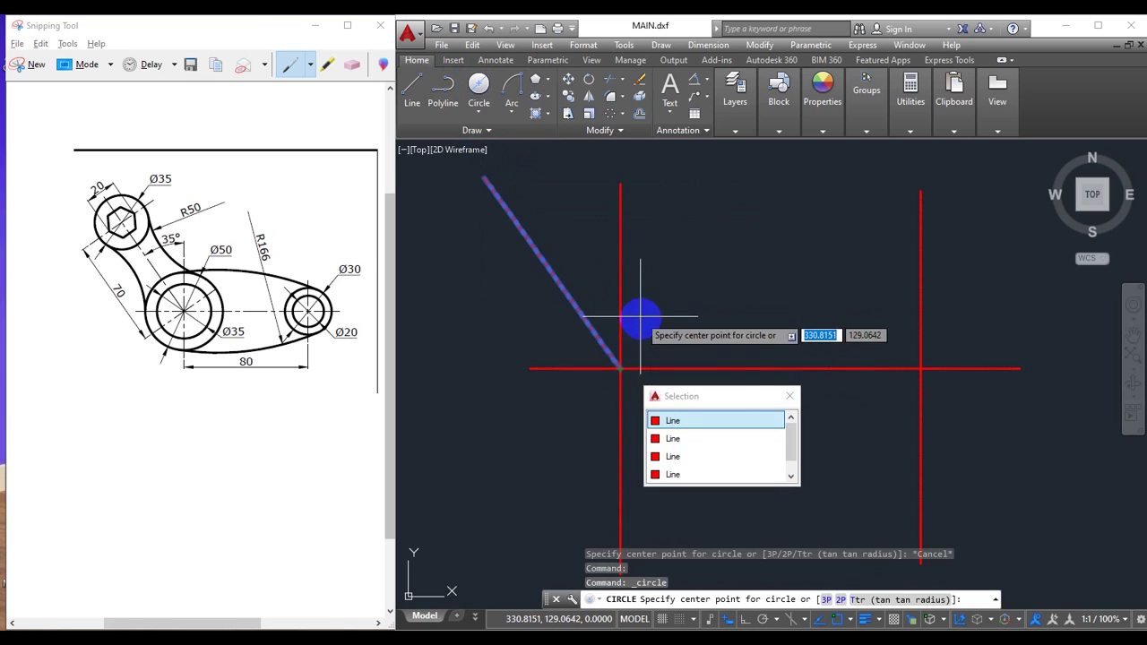
left_click(673, 420)
type("d")
key("Return")
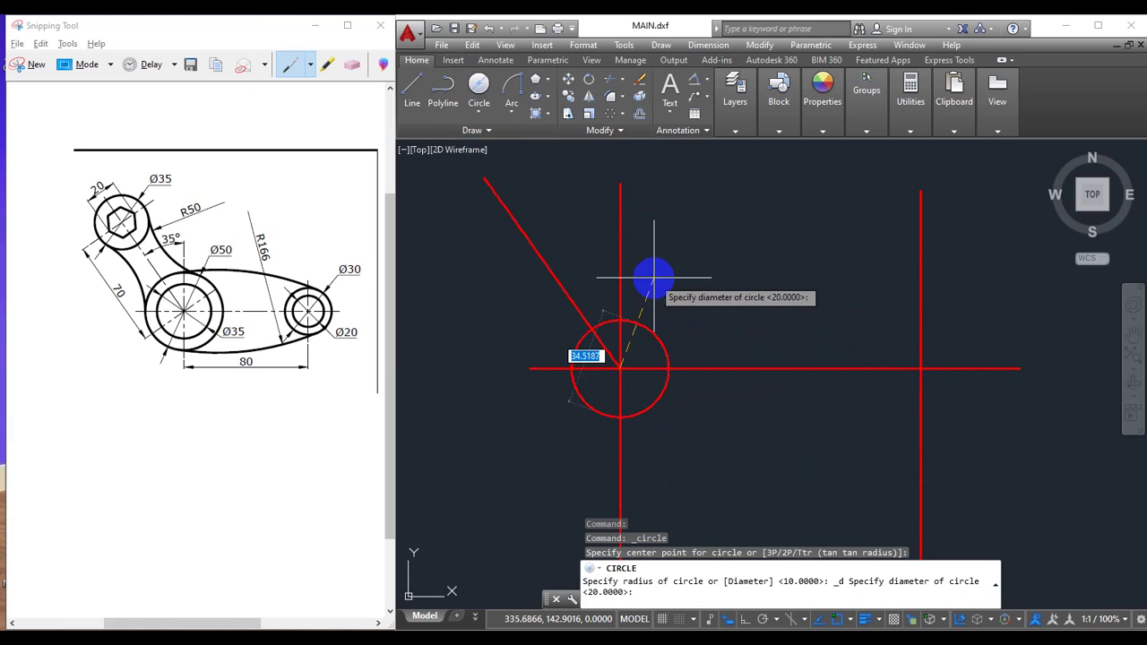
type("35")
key("Return")
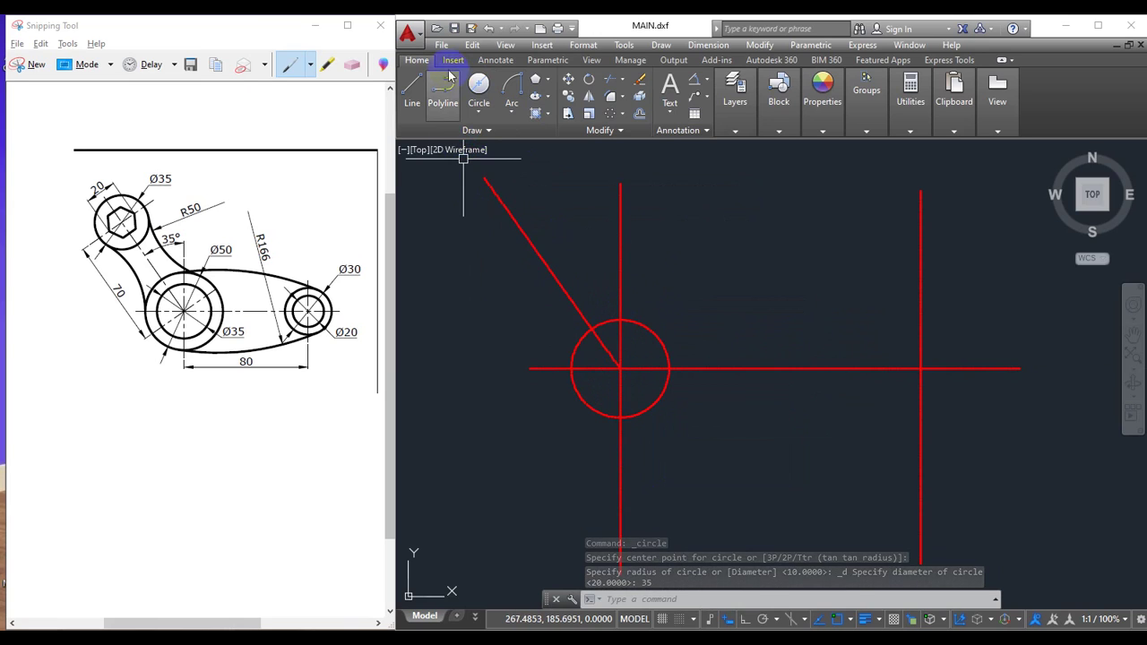
- Add a concentric Ø50 circle at the same centre
left_click(479, 83)
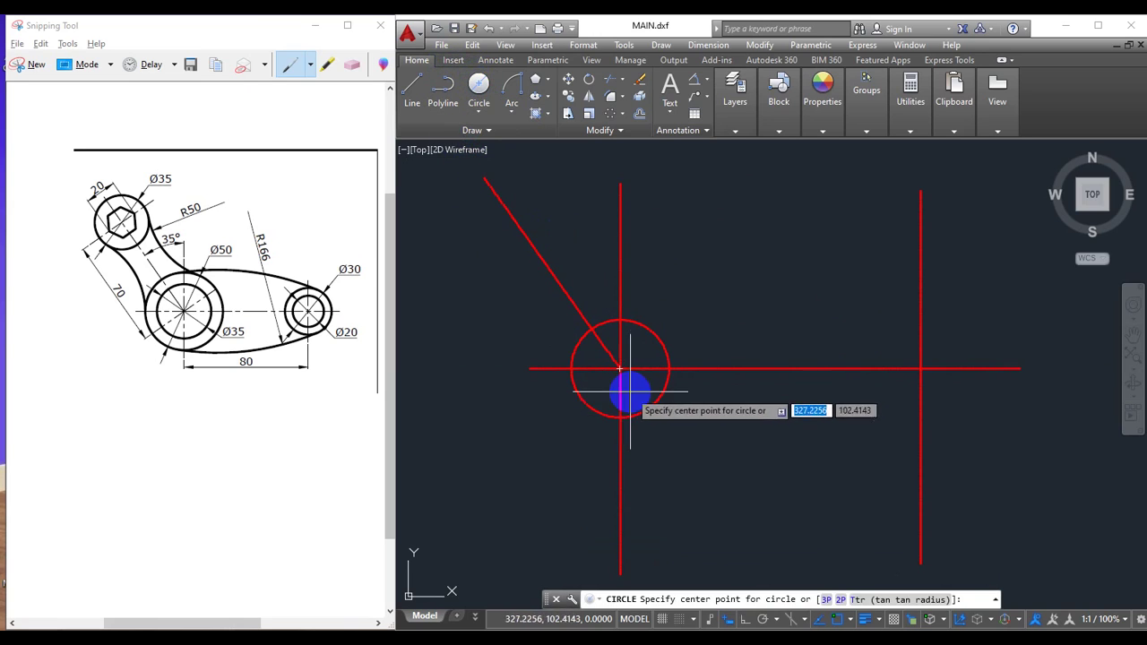
left_click(618, 369)
type("50")
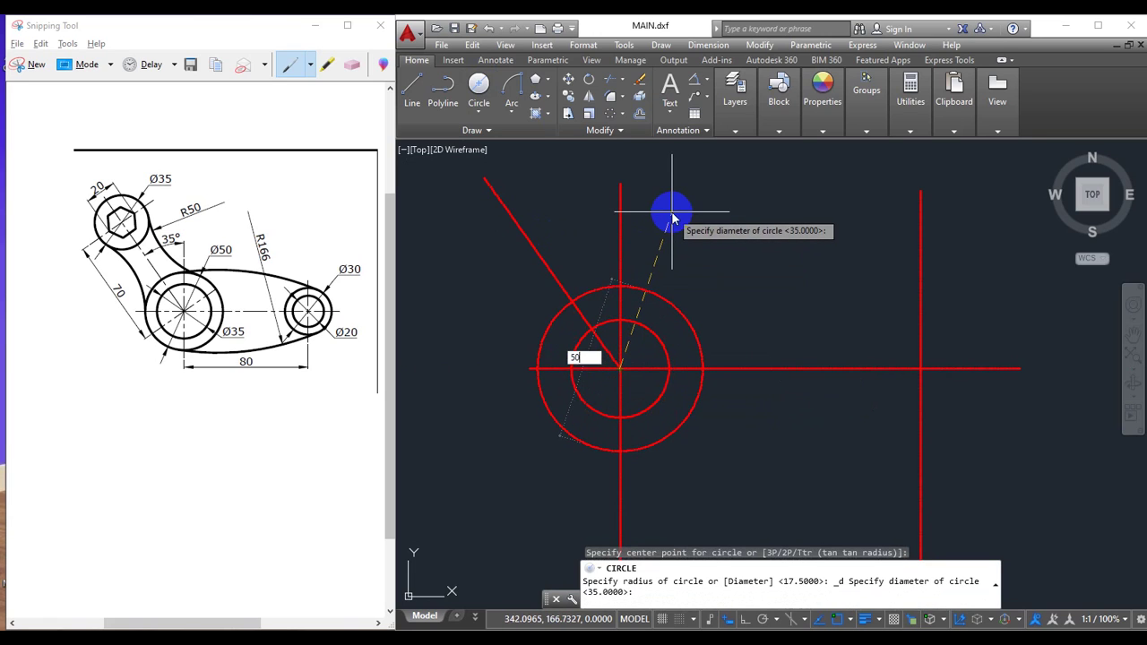
key("Return")
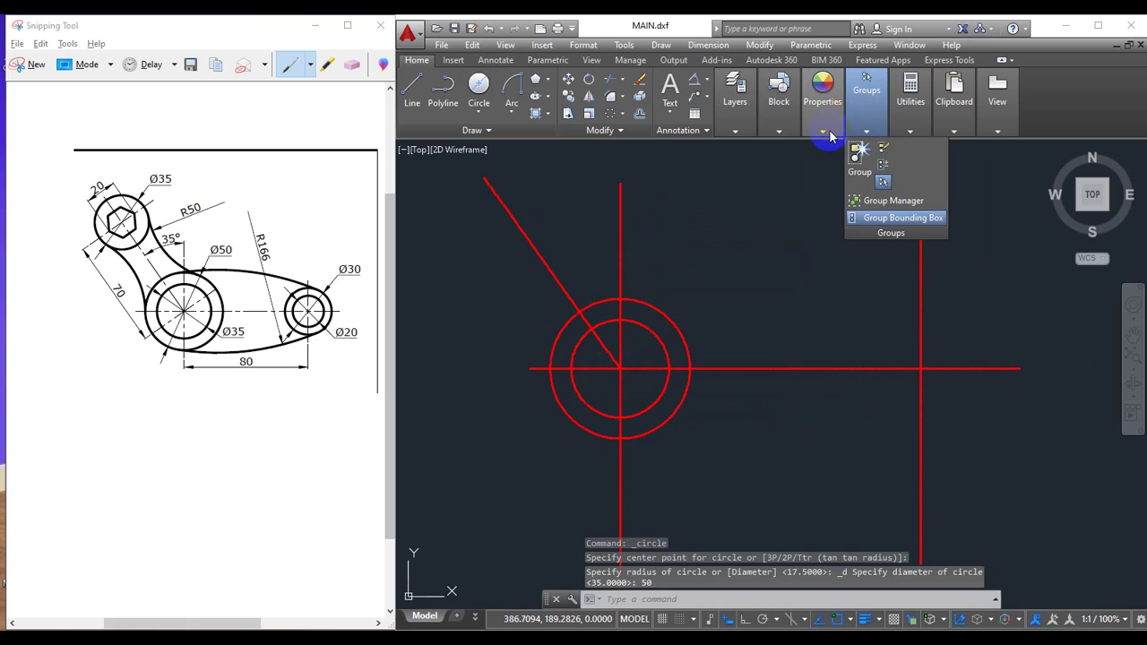
- Switch the current colour and linetype to ByLayer, leaving Match Properties cancelled
mouse_move(823, 93)
left_click(821, 162)
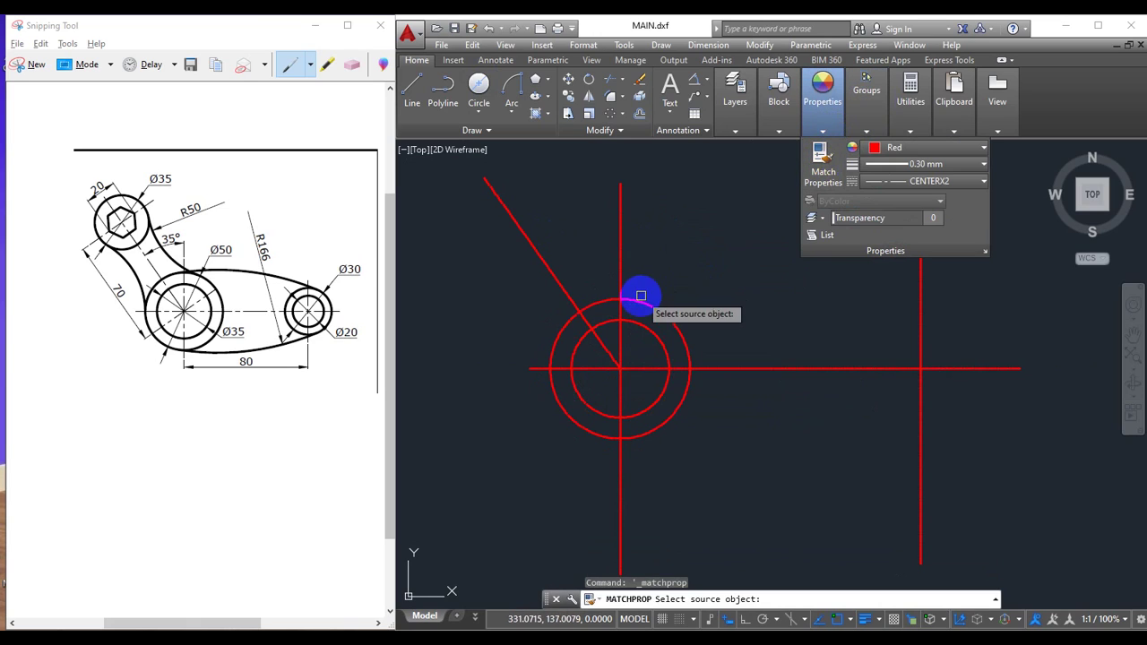
left_click(822, 125)
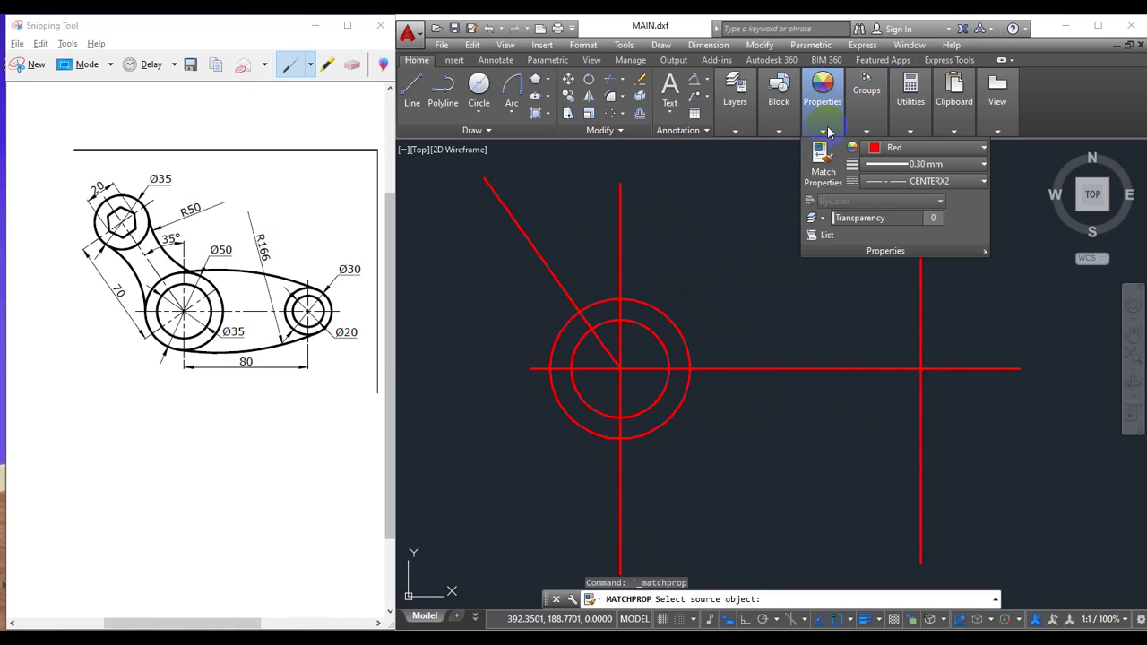
left_click(882, 149)
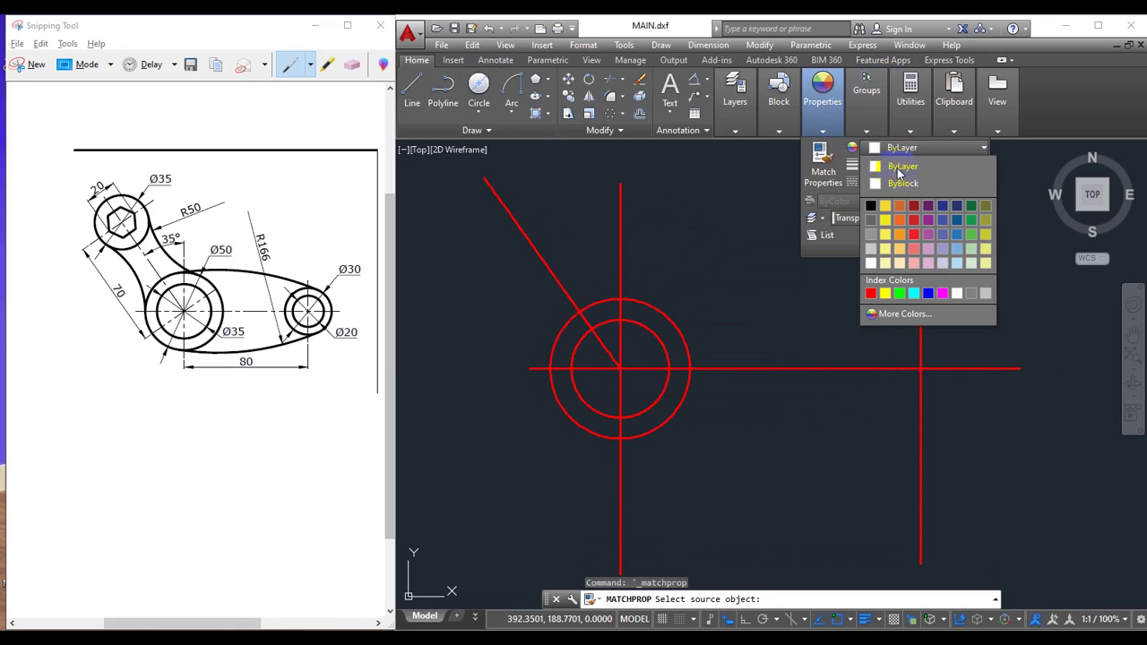
left_click(889, 166)
left_click(902, 183)
left_click(902, 201)
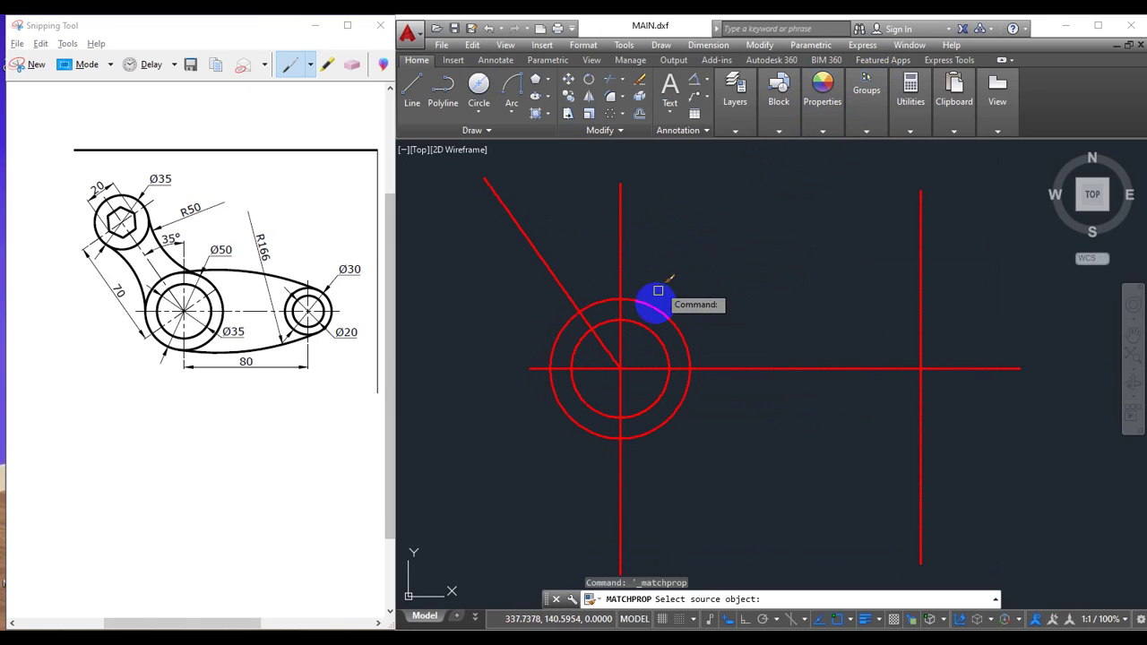
left_click(653, 310)
left_click(823, 131)
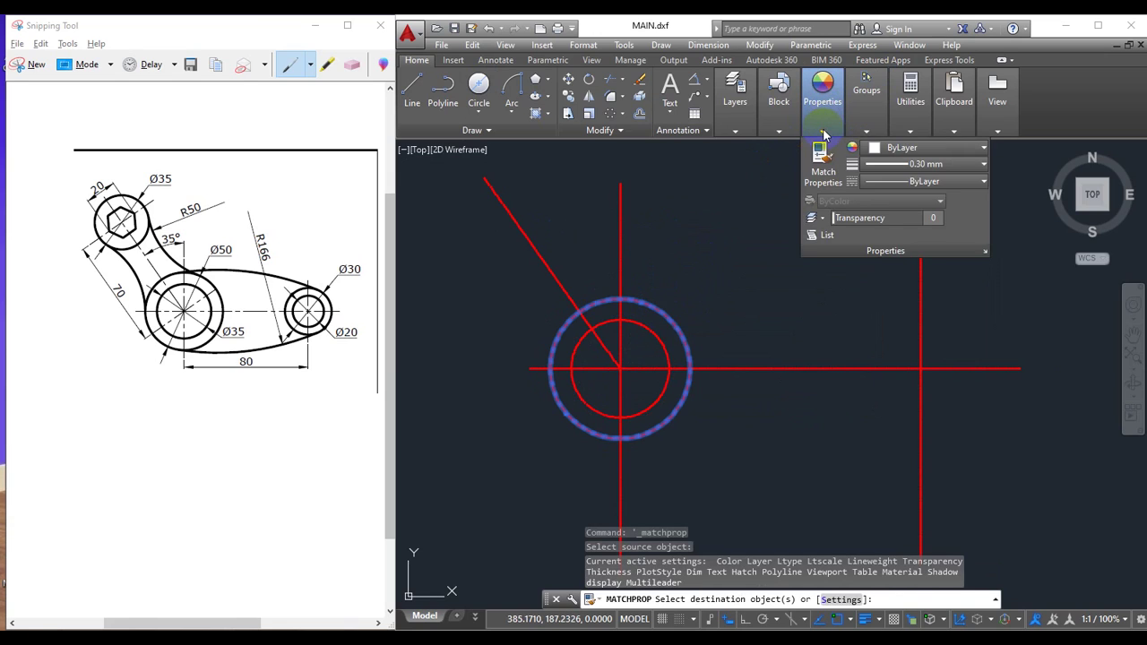
left_click(867, 132)
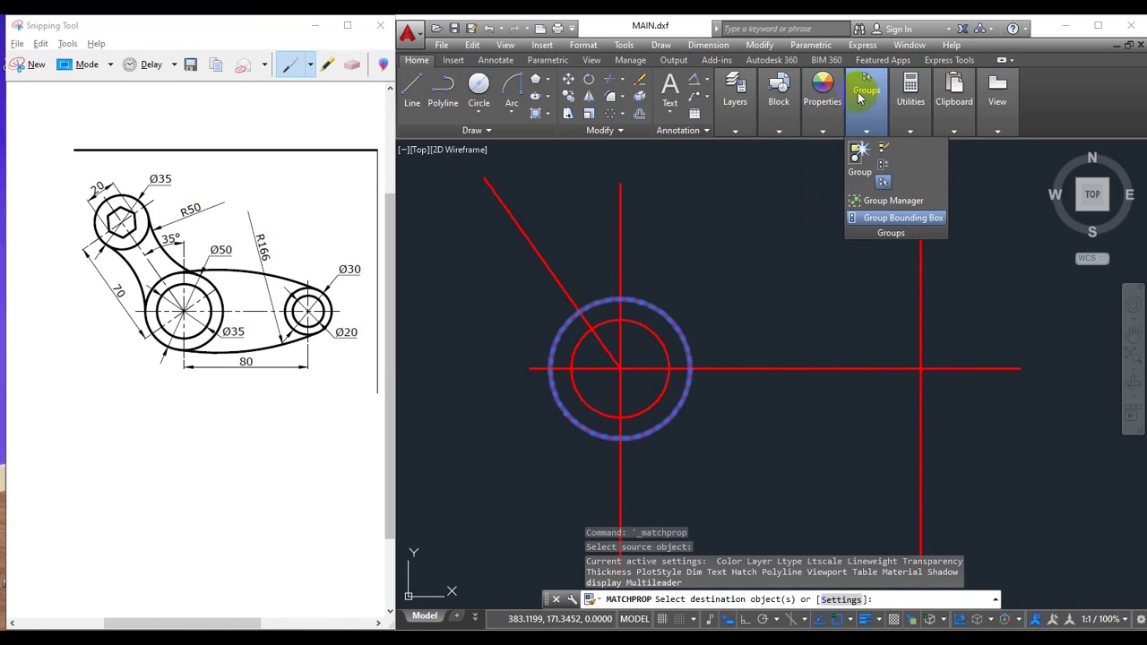
left_click(824, 133)
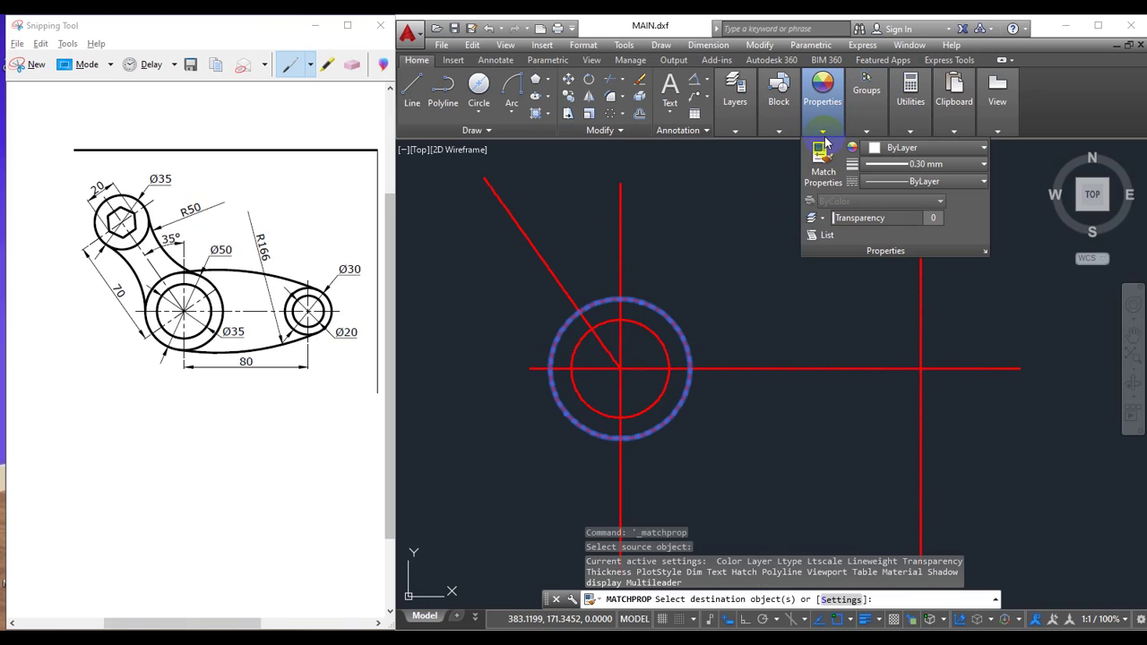
left_click(866, 131)
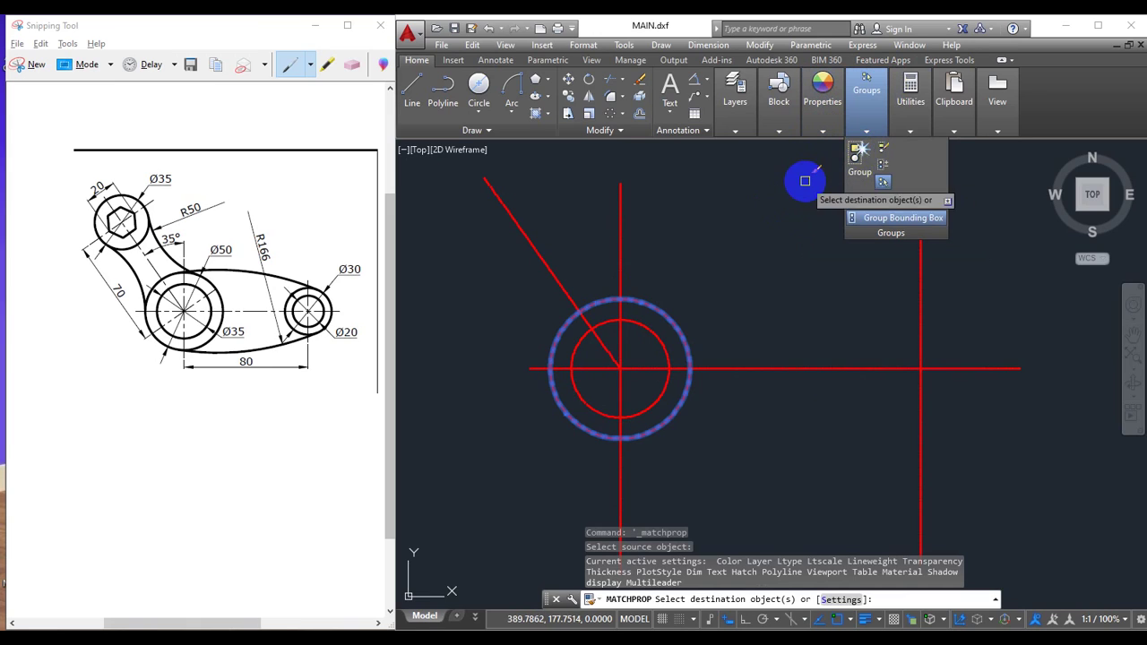
key("Escape")
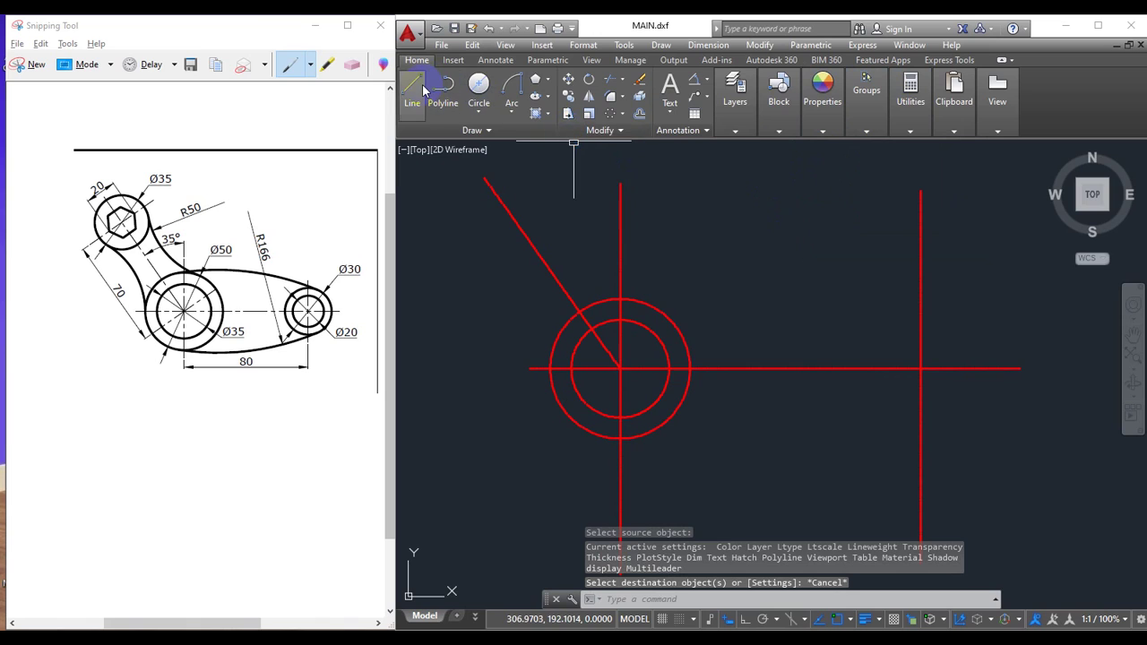
- Draw an 80-long line to the right from the circles' centre
left_click(415, 87)
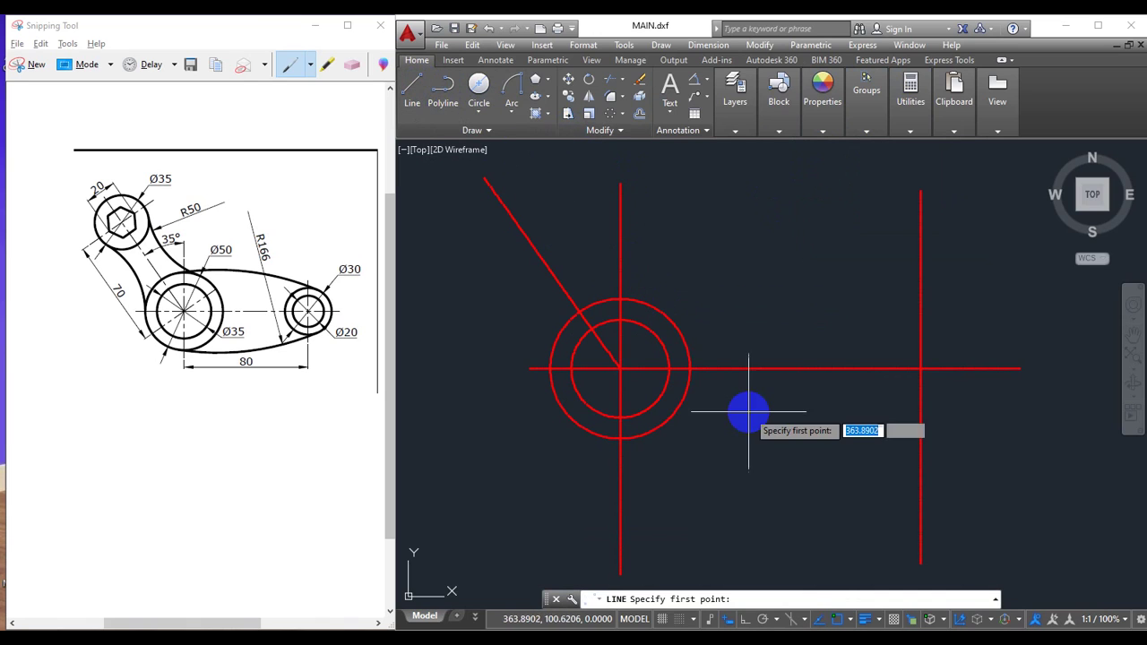
left_click(623, 367)
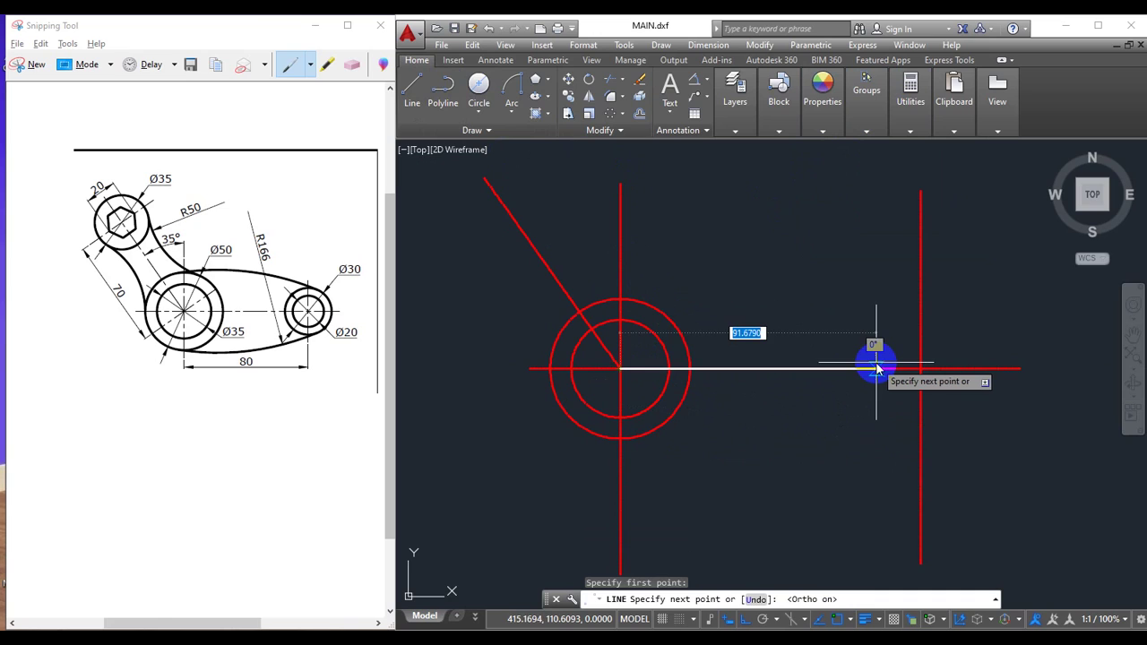
key("Return")
key("Escape")
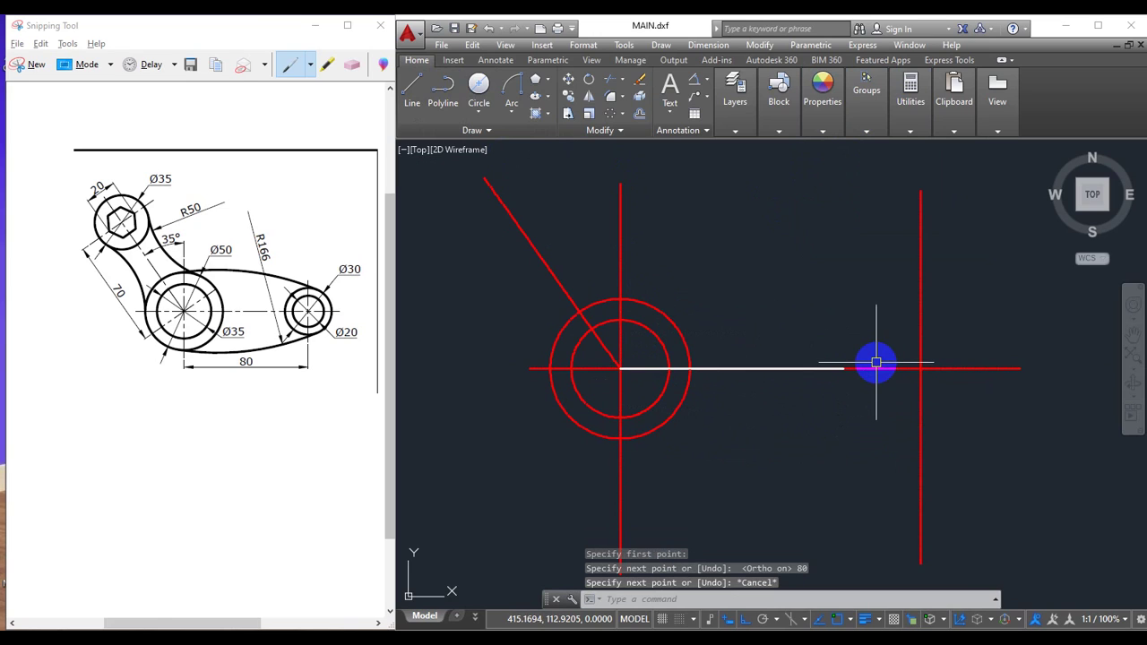
- Match the inner red circle to the white line's properties, turning it white
left_click(826, 132)
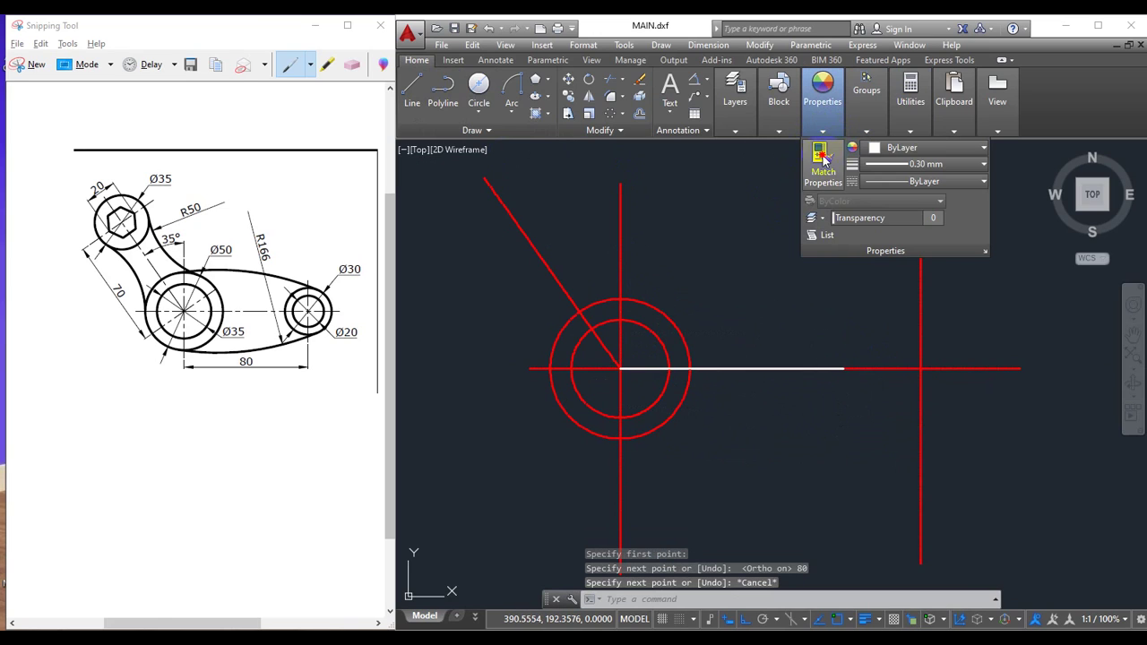
left_click(824, 159)
left_click(740, 369)
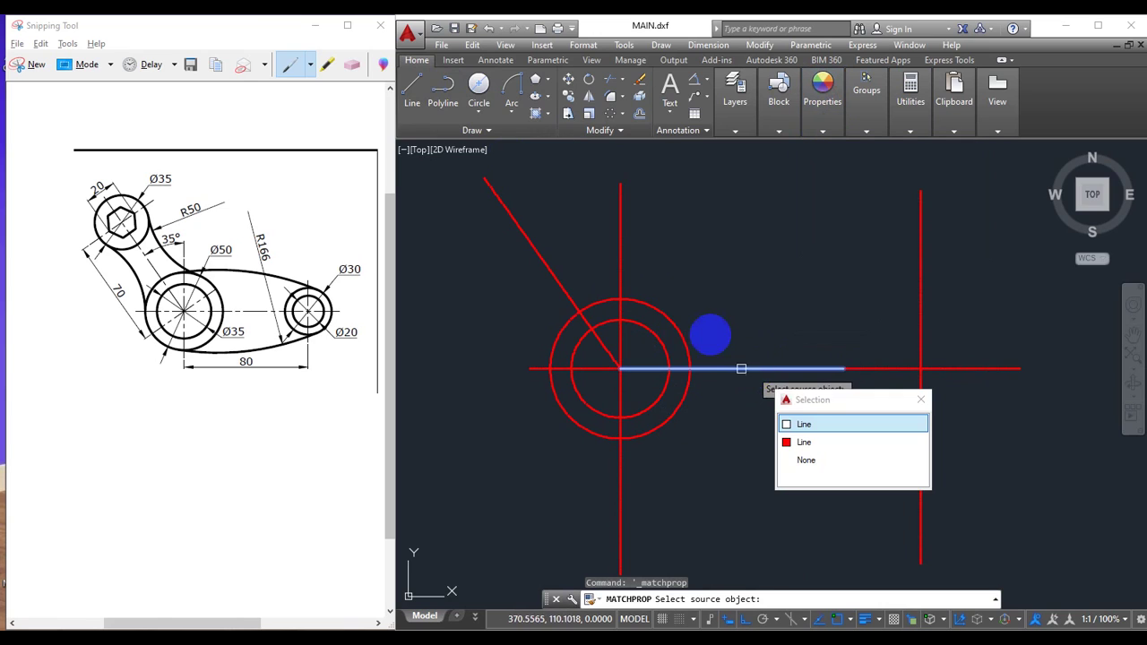
left_click(678, 323)
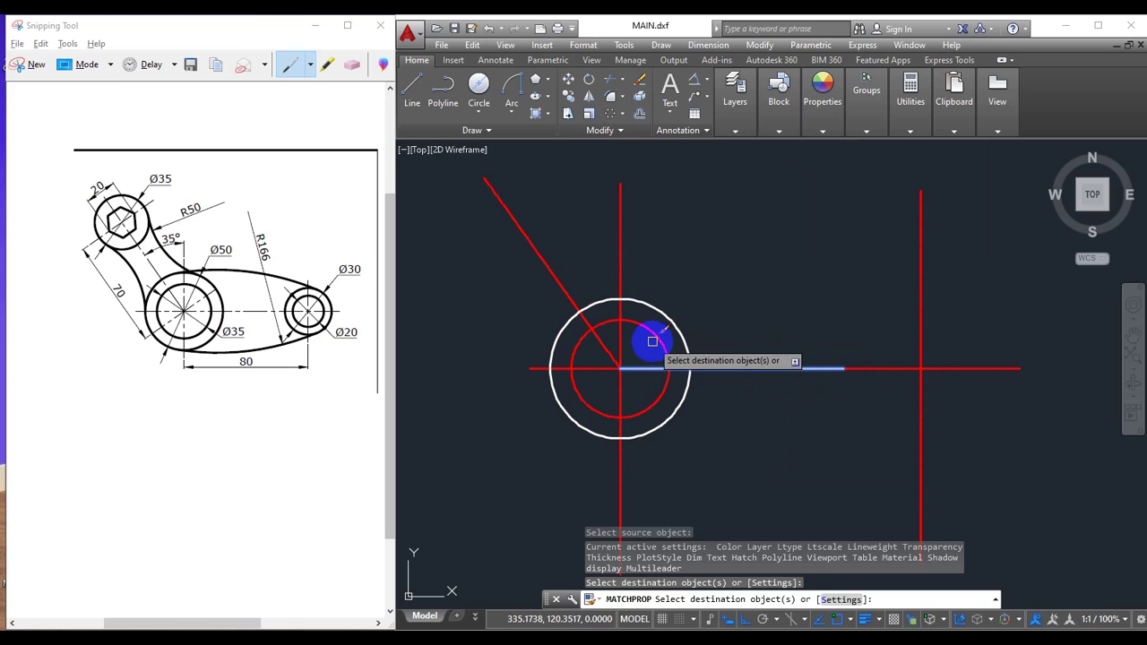
left_click(653, 341)
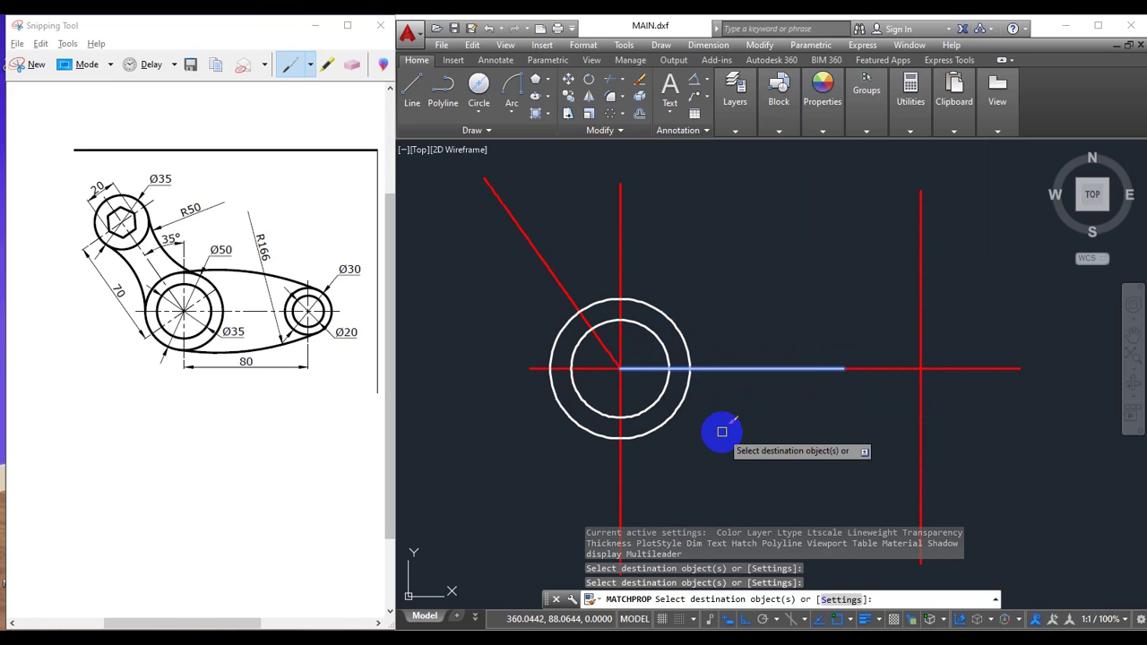
key("Escape")
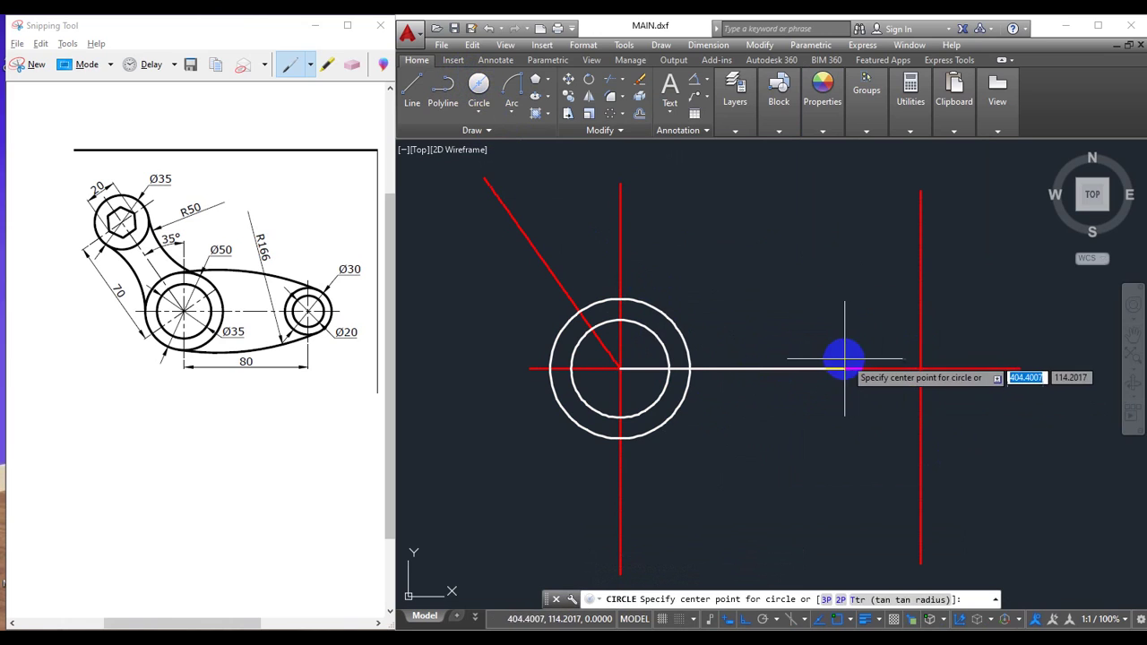
- Draw a Ø30 circle centred on the horizontal line's right end
left_click(842, 368)
type("d")
key("Return")
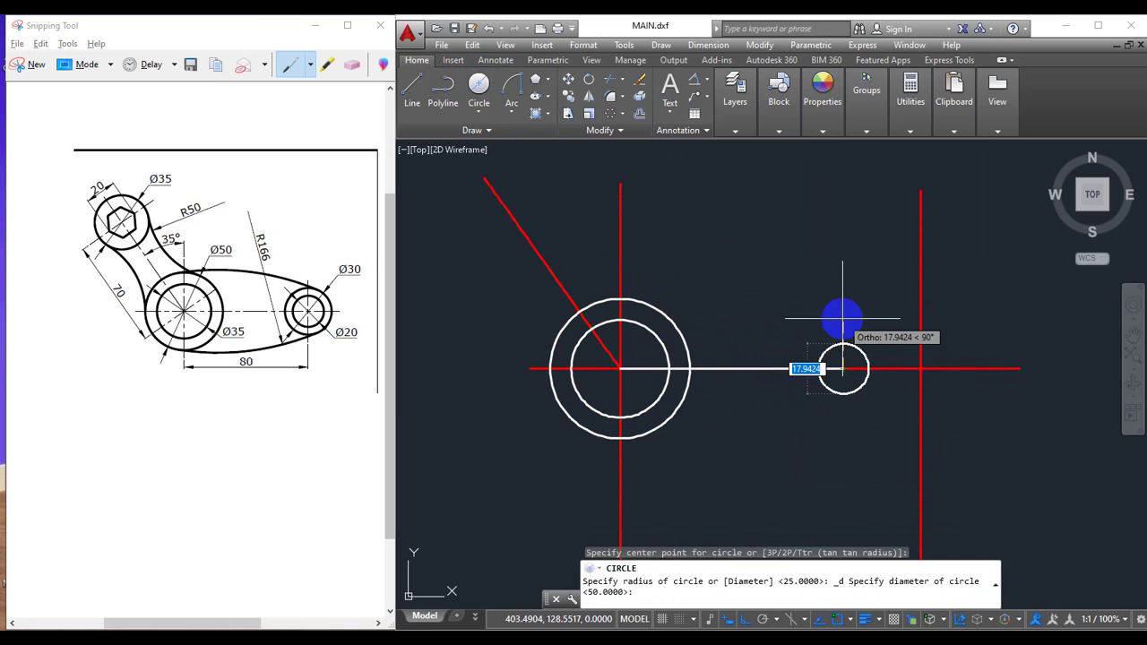
type("30")
key("Return")
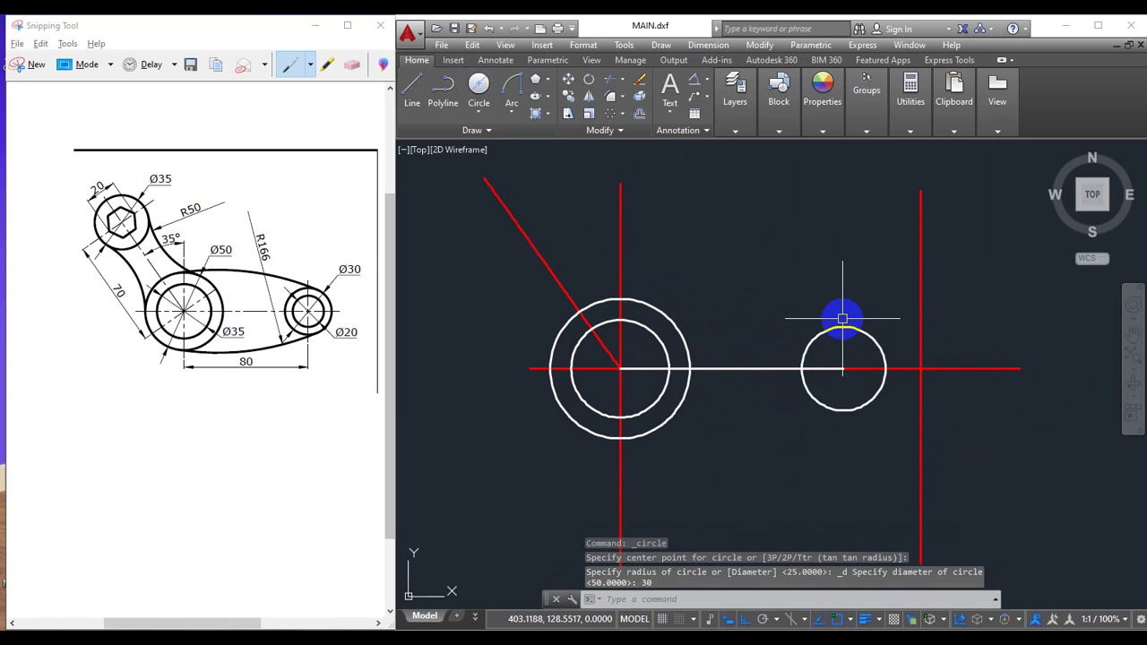
- Add a concentric Ø20 circle at the same point
left_click(479, 87)
left_click(843, 368)
type("d")
key("Return")
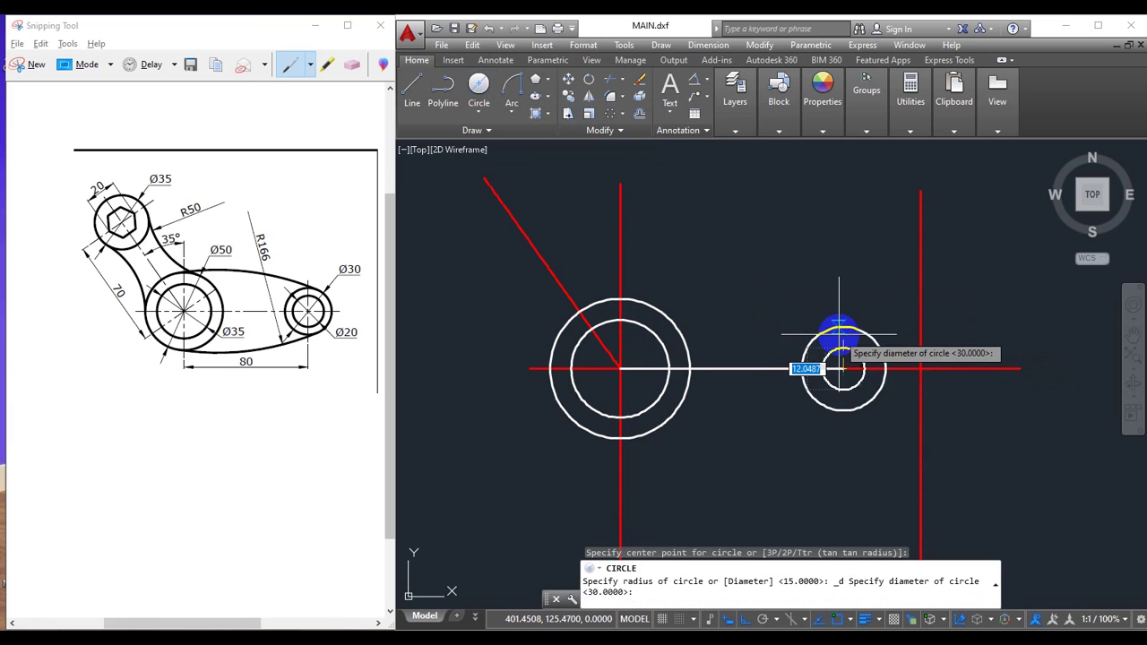
key("Return")
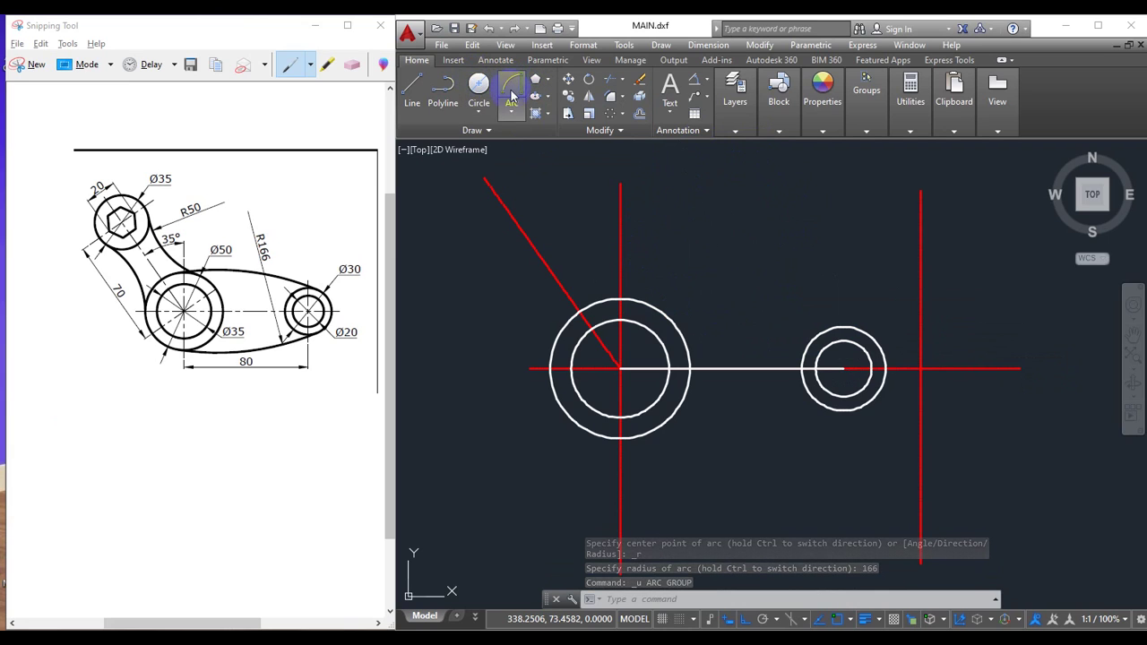
- Draw a Start-End-Radius R166 arc from the right circle's top to the left circle's top
left_click(514, 115)
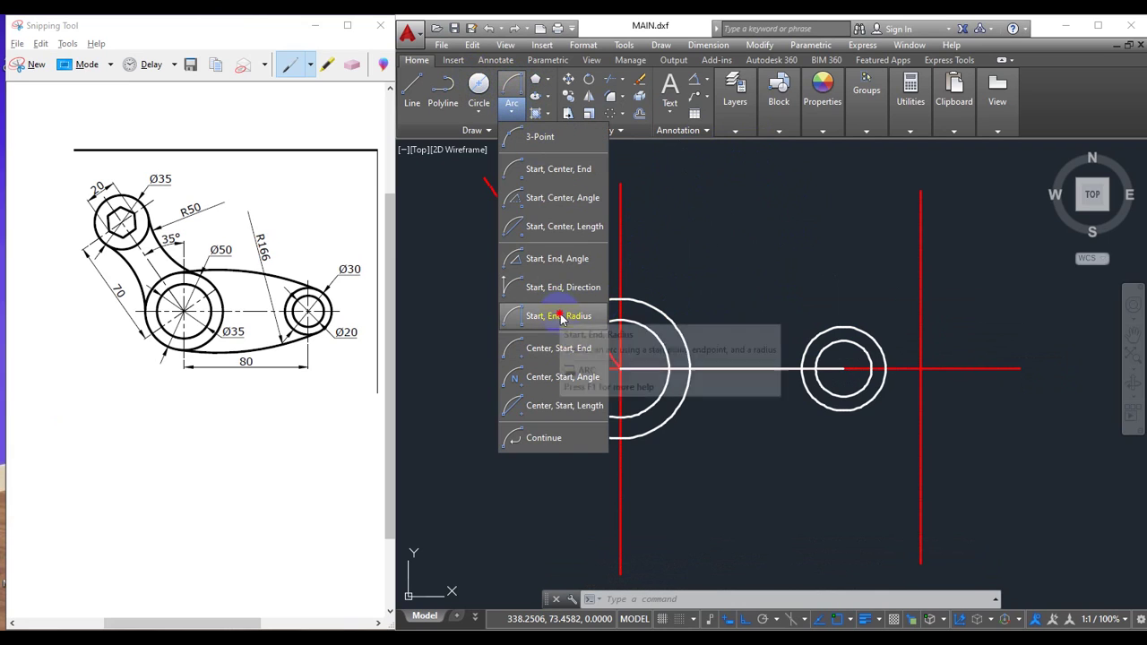
left_click(557, 317)
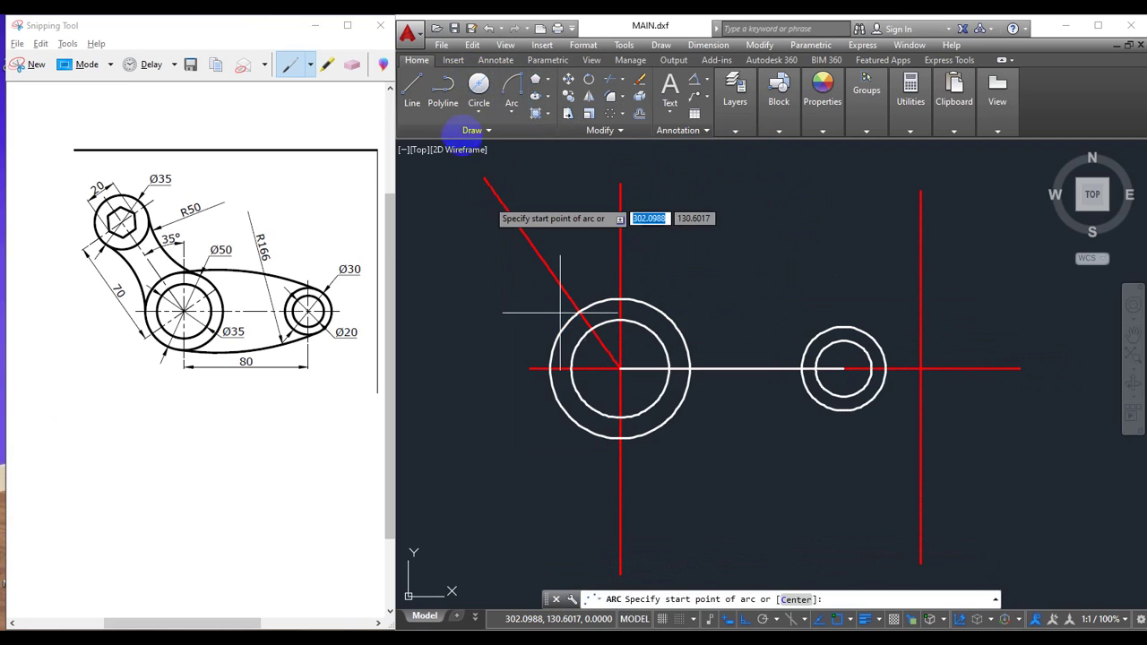
left_click(843, 328)
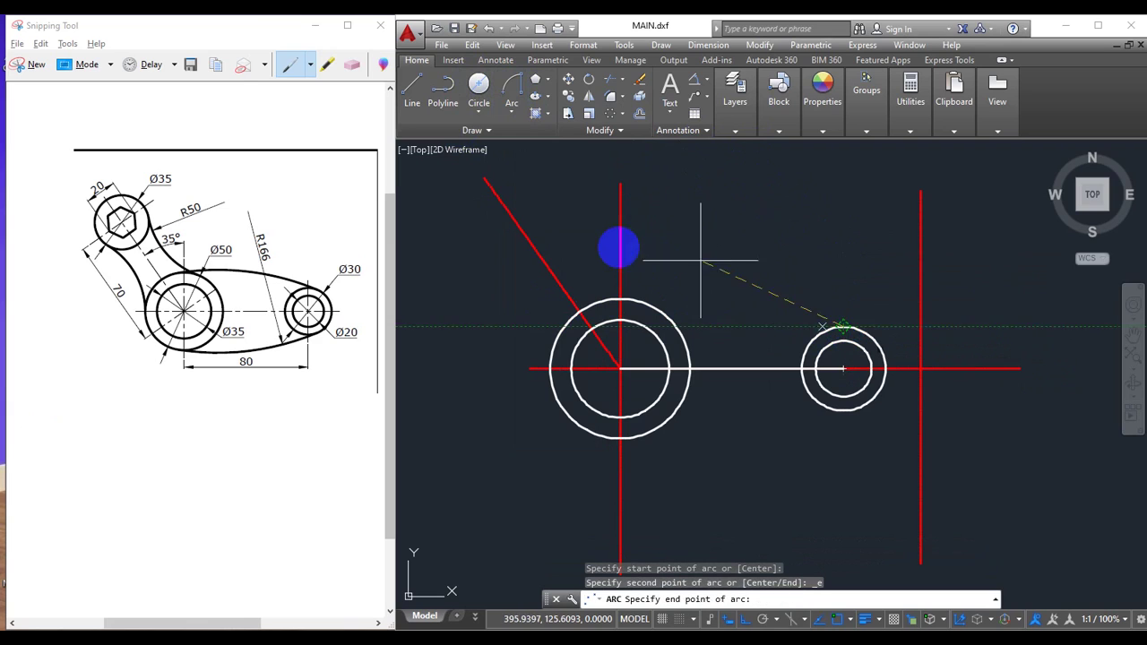
left_click(620, 297)
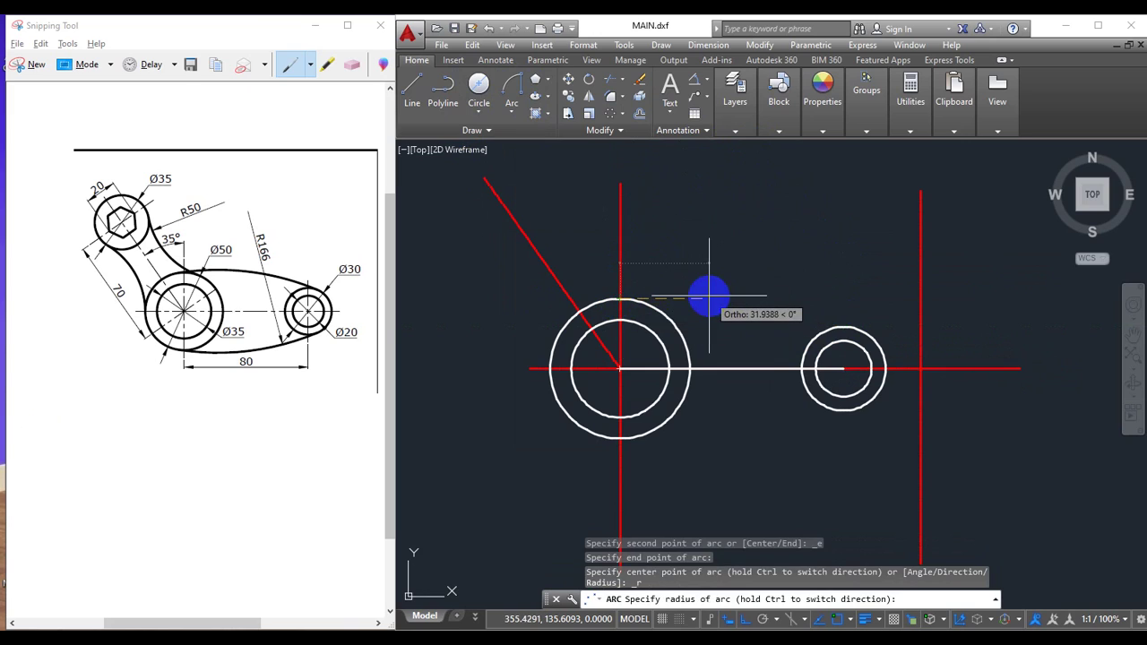
type("166")
key("Return")
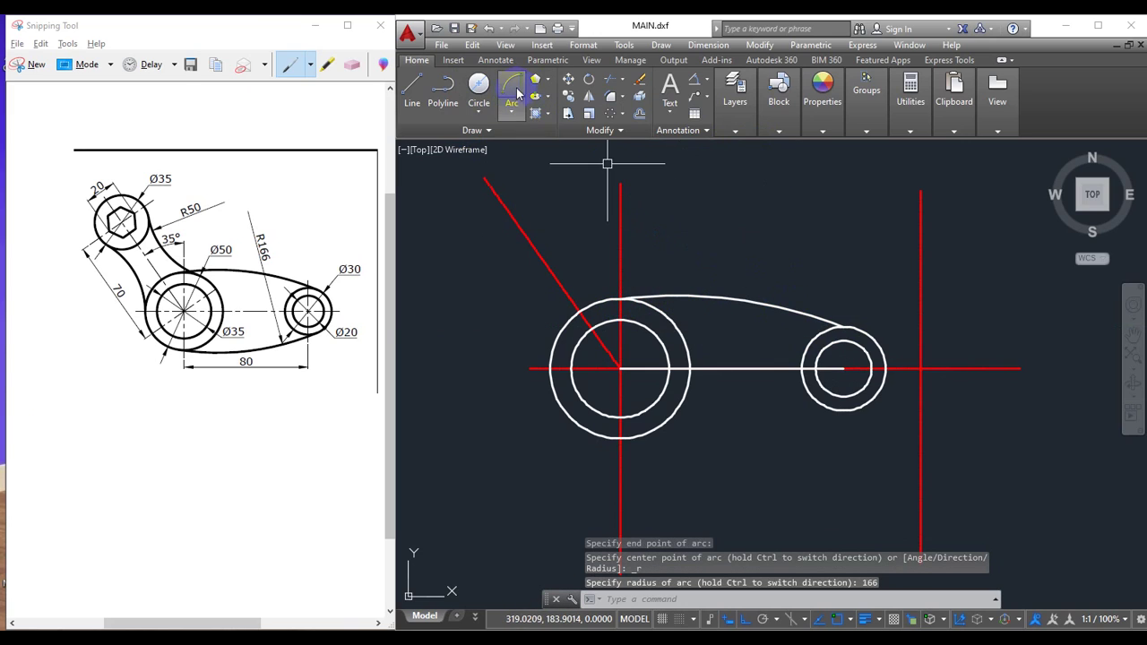
- Attempt an R166 arc between the circle bottoms, then cancel and erase the misdrawn arc
left_click(842, 410)
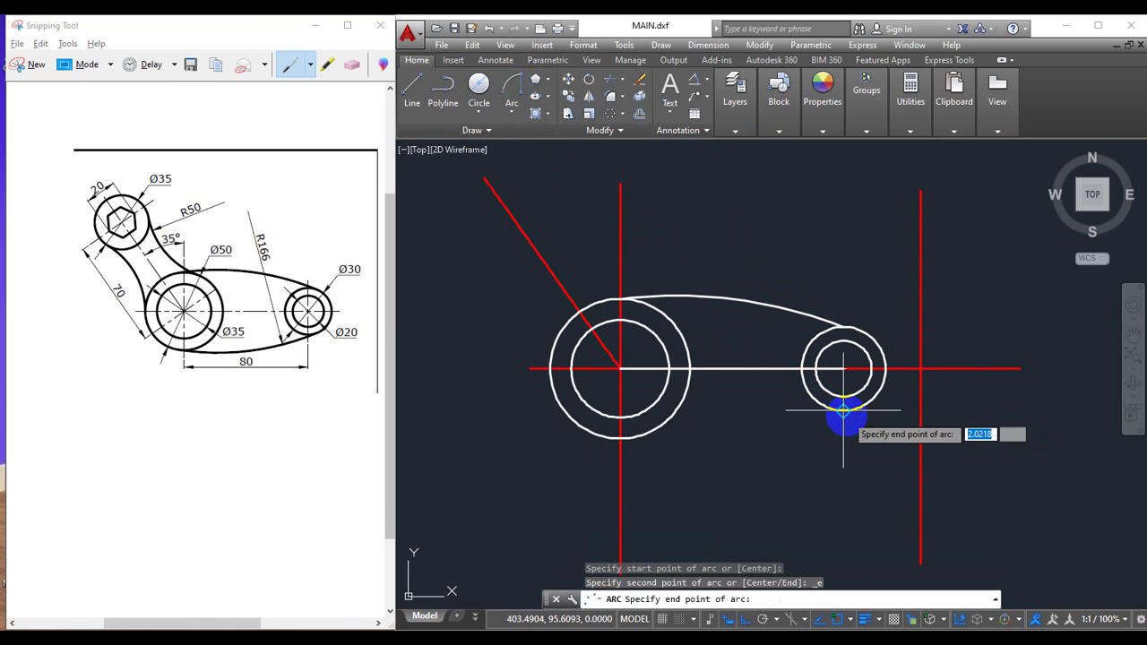
left_click(619, 438)
type("166")
key("Return")
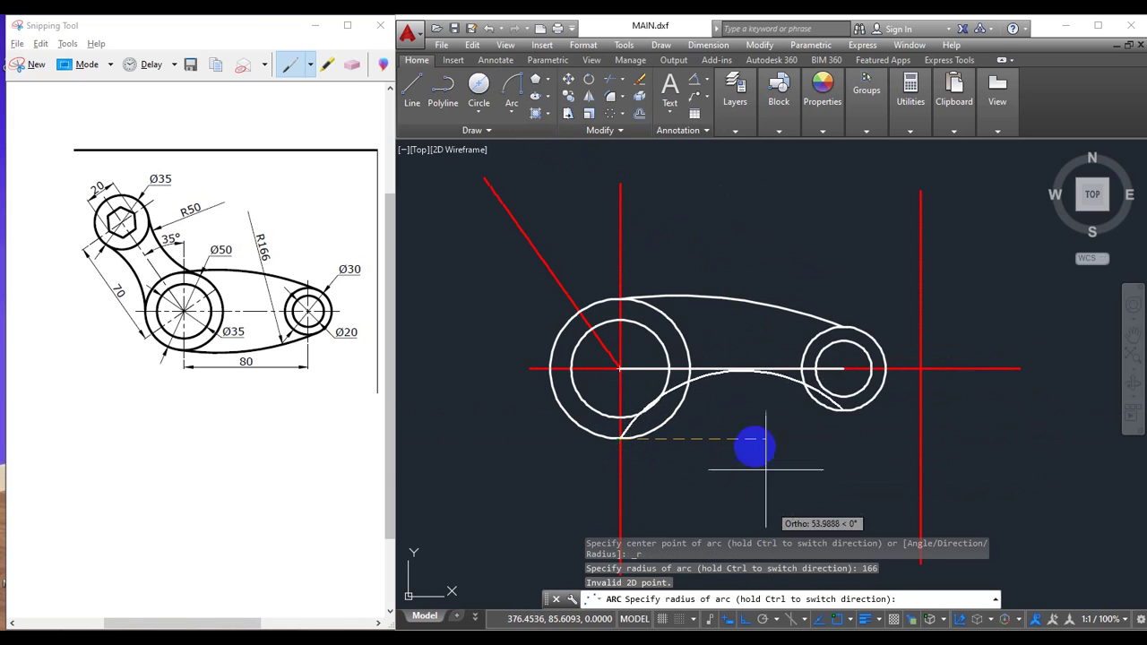
key("ctrl+h")
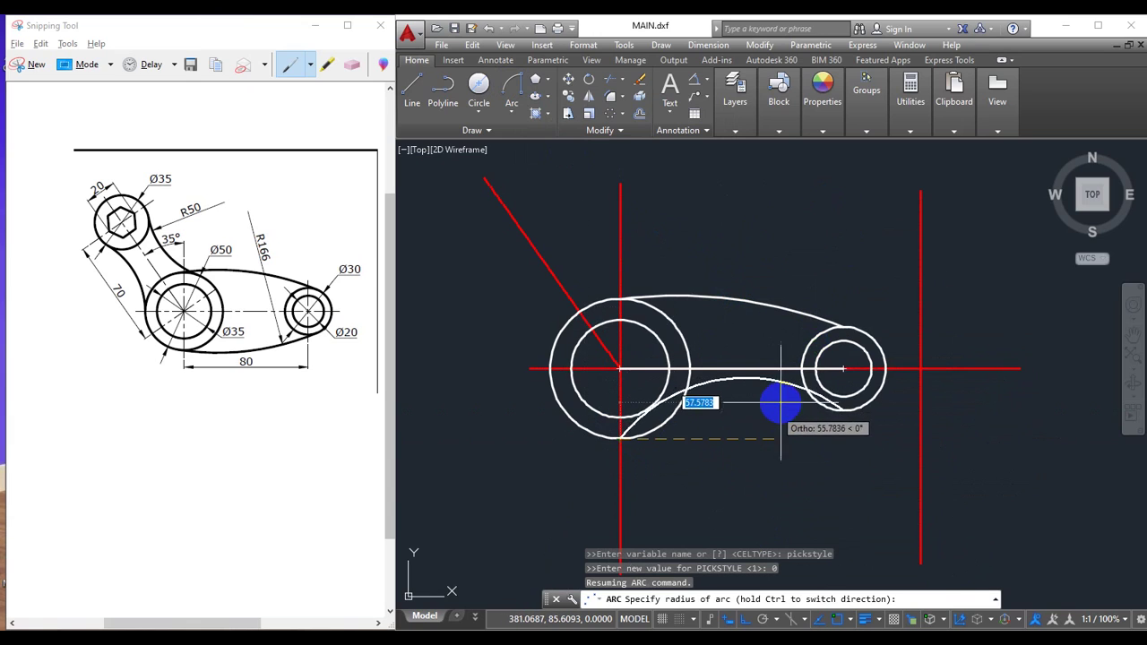
key("Escape")
key("Delete")
left_click(538, 349)
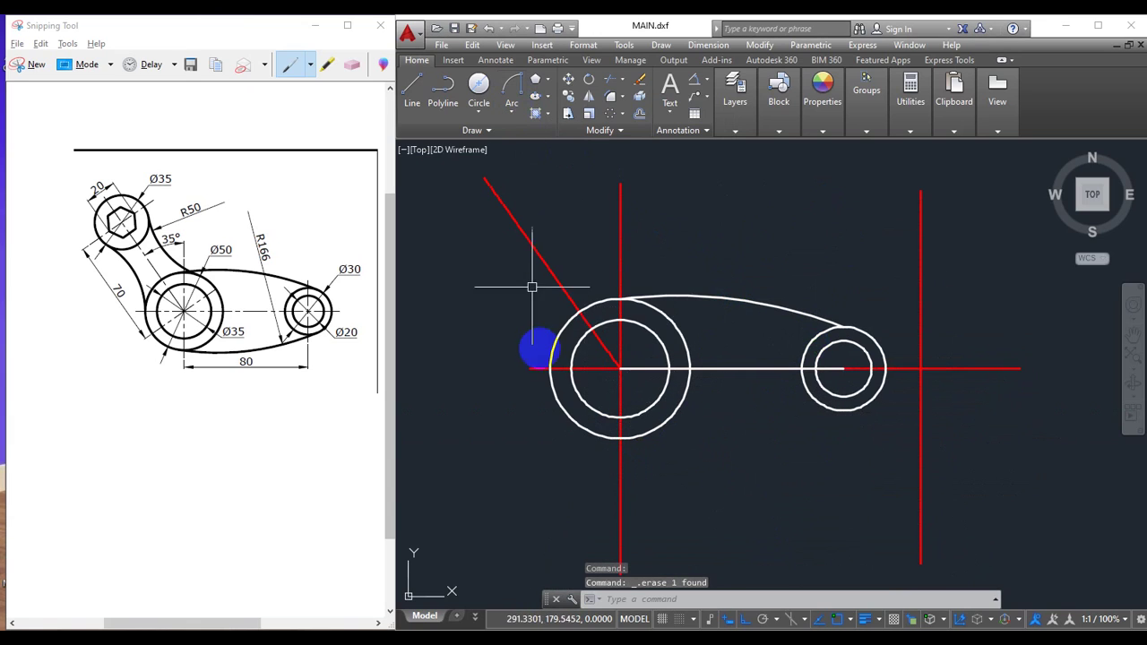
- Draw the lower R166 arc from the large circle's bottom to the right circle's bottom
left_click(513, 85)
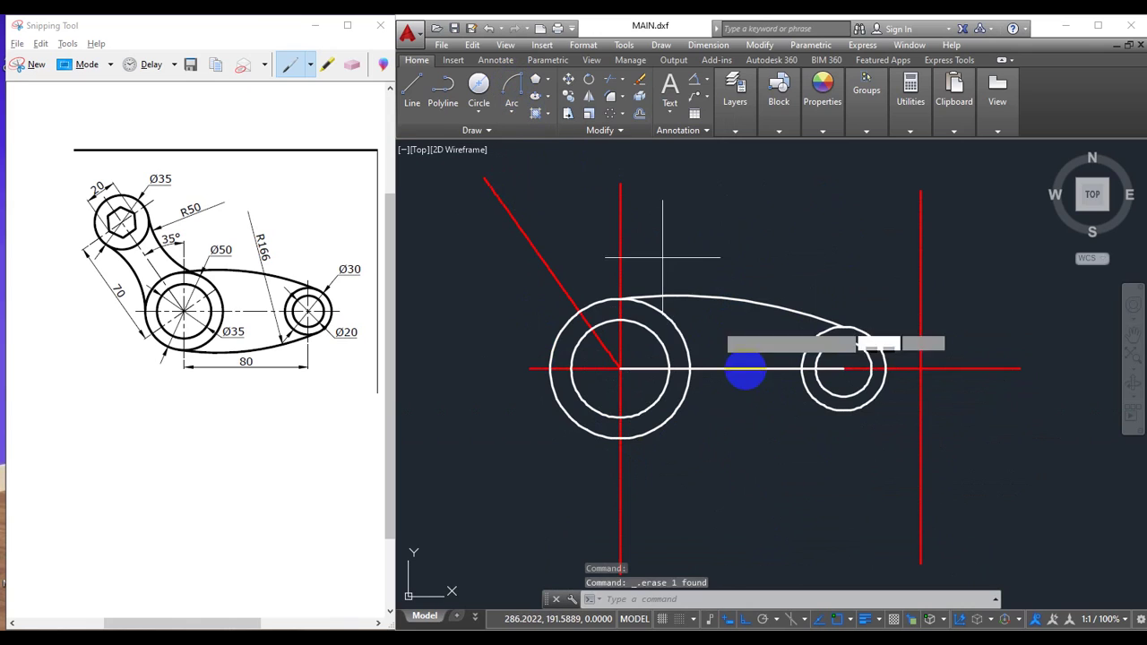
left_click(620, 437)
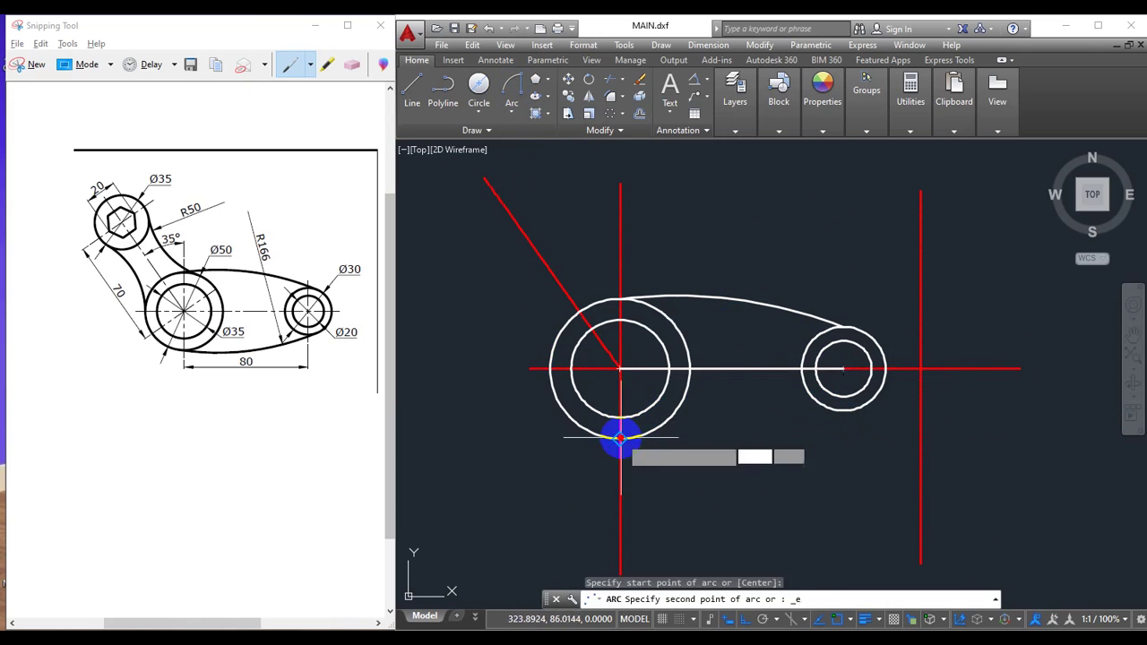
left_click(842, 410)
type("166")
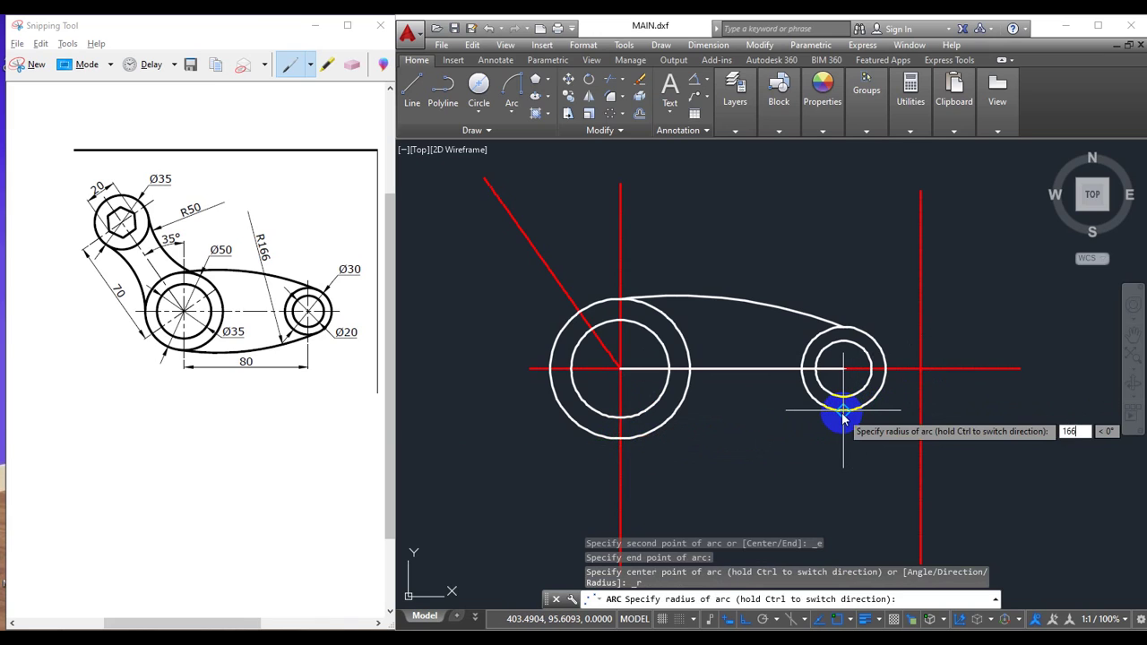
key("Return")
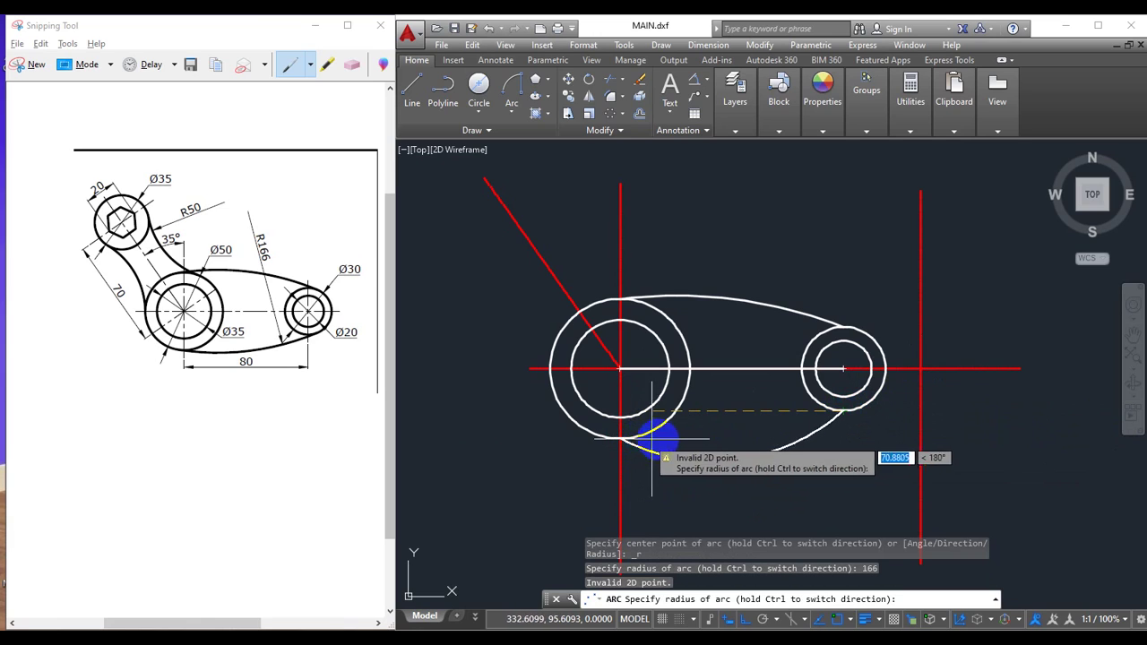
type("166")
key("Return")
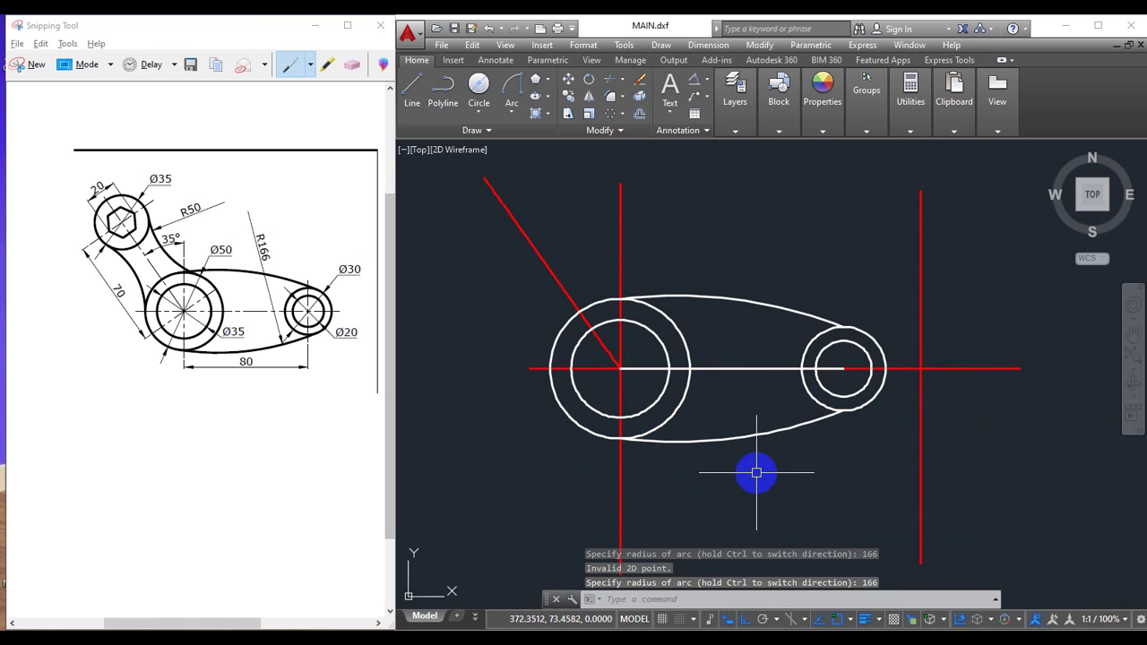
middle_click_drag(756, 472, 898, 504)
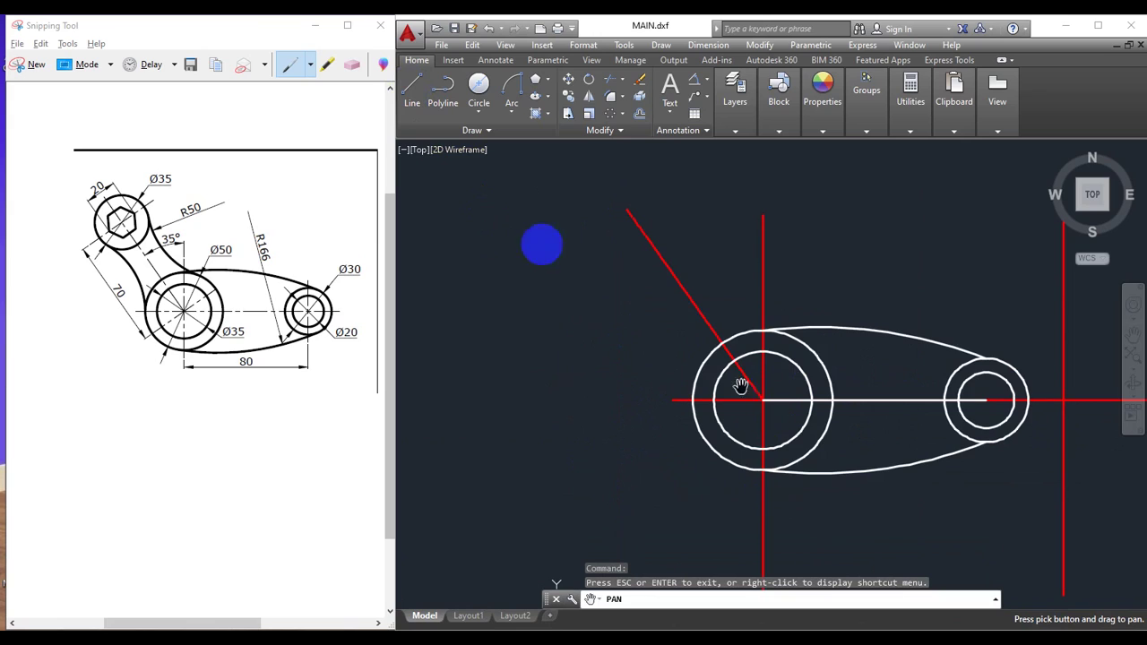
- Draw a 70-long line from the left circles' centre
middle_click_drag(489, 187, 490, 191)
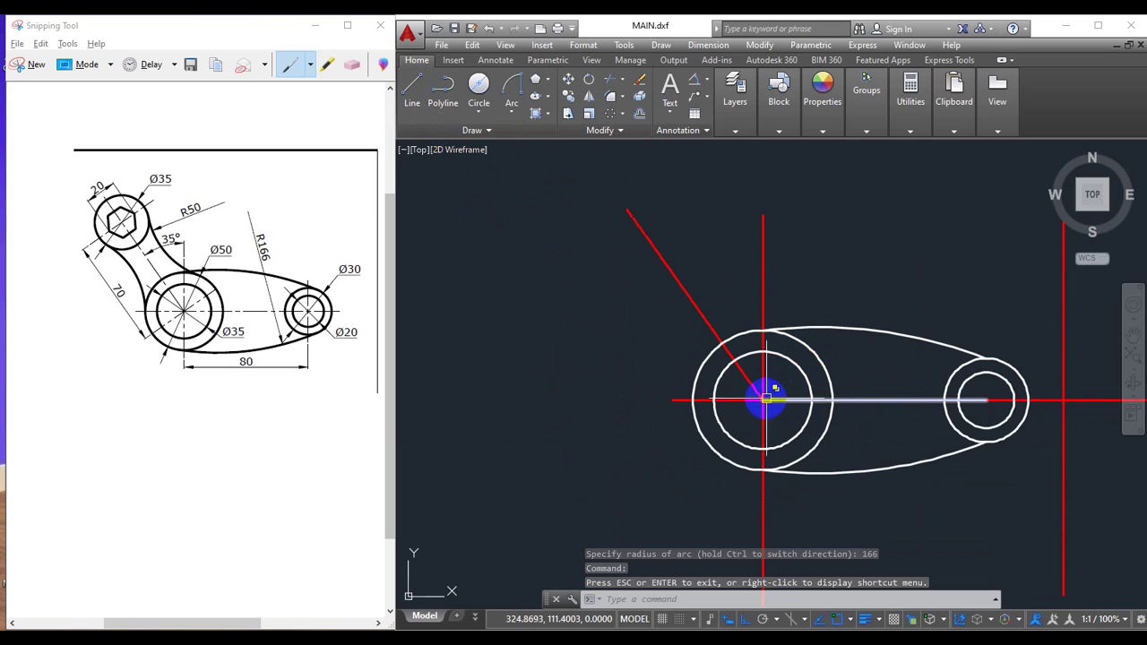
left_click(412, 94)
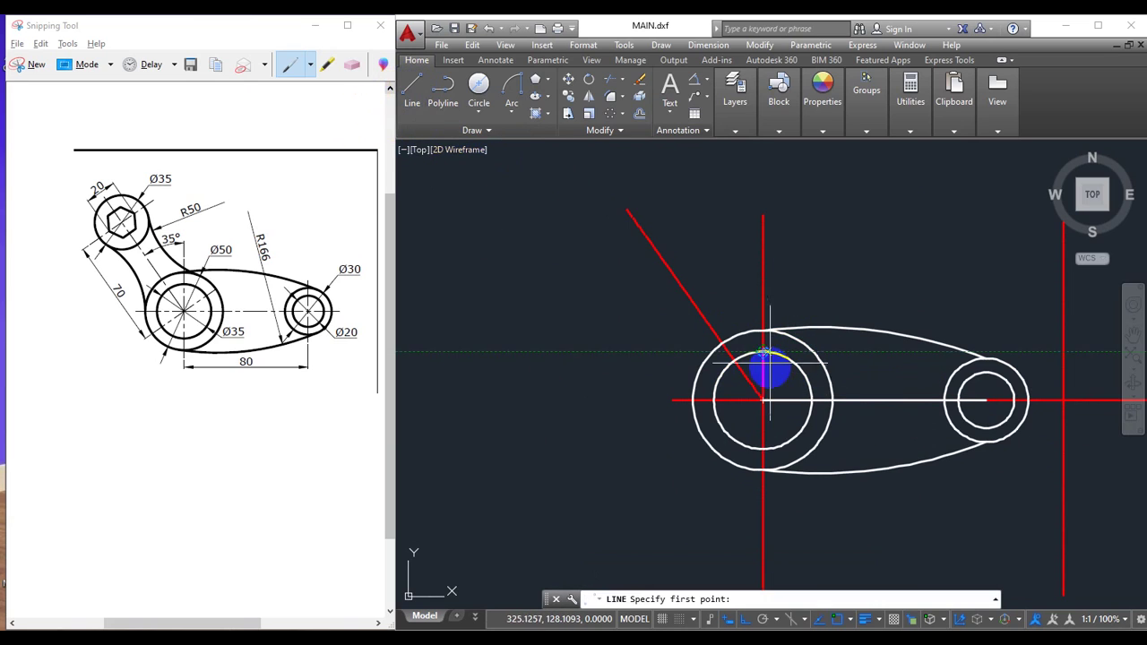
left_click(763, 399)
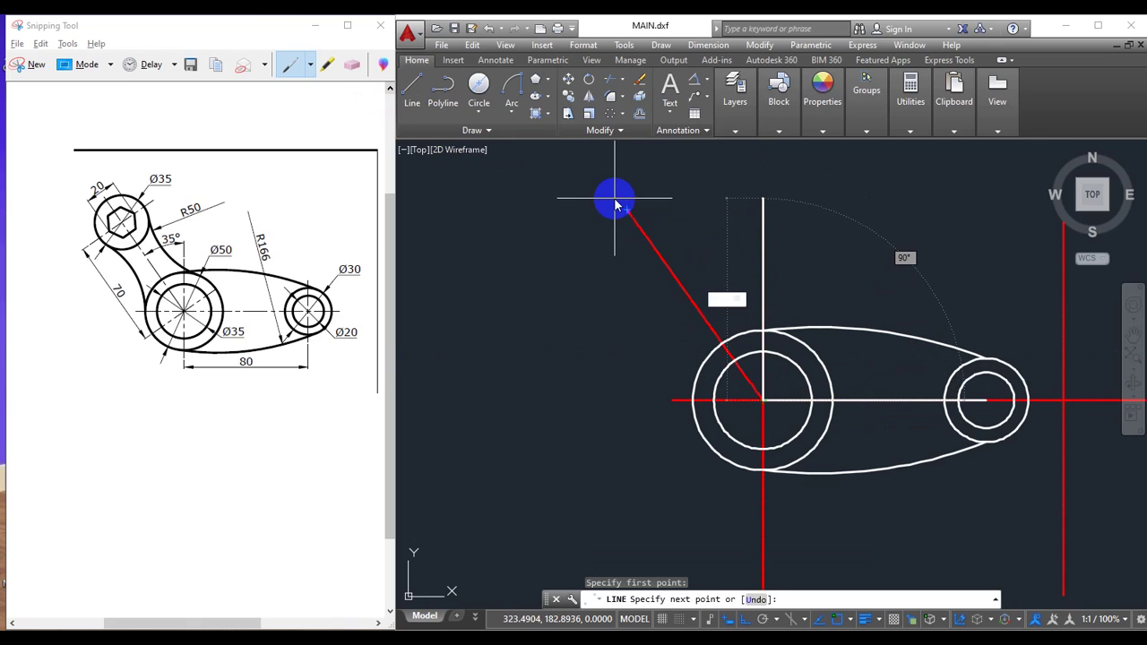
type("70")
key("Return")
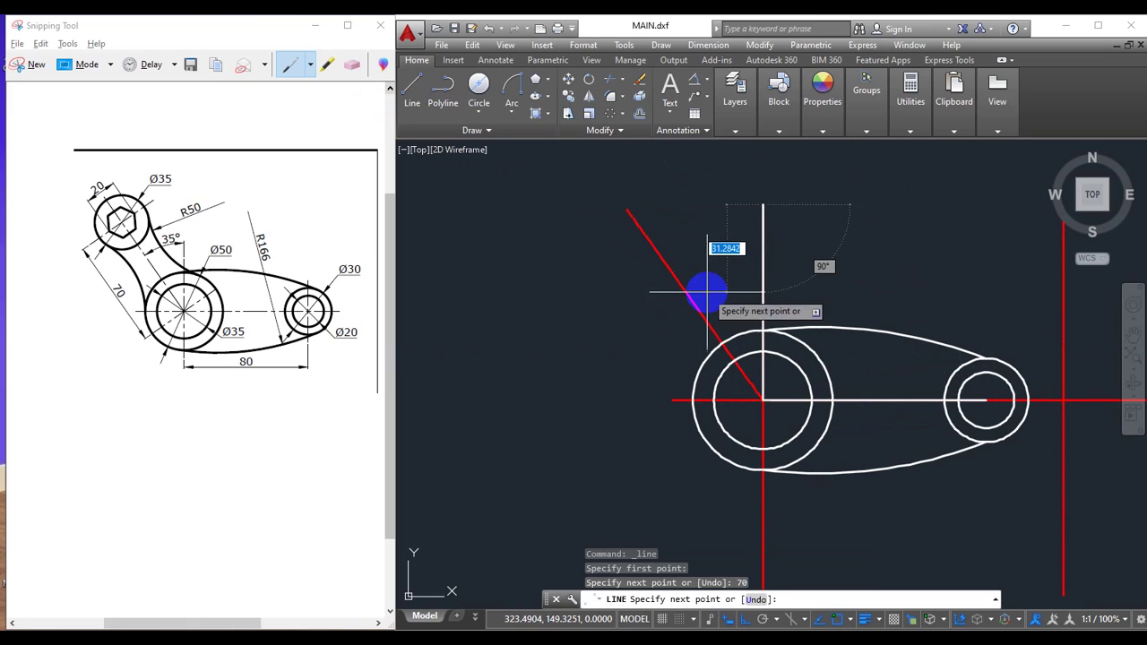
key("Escape")
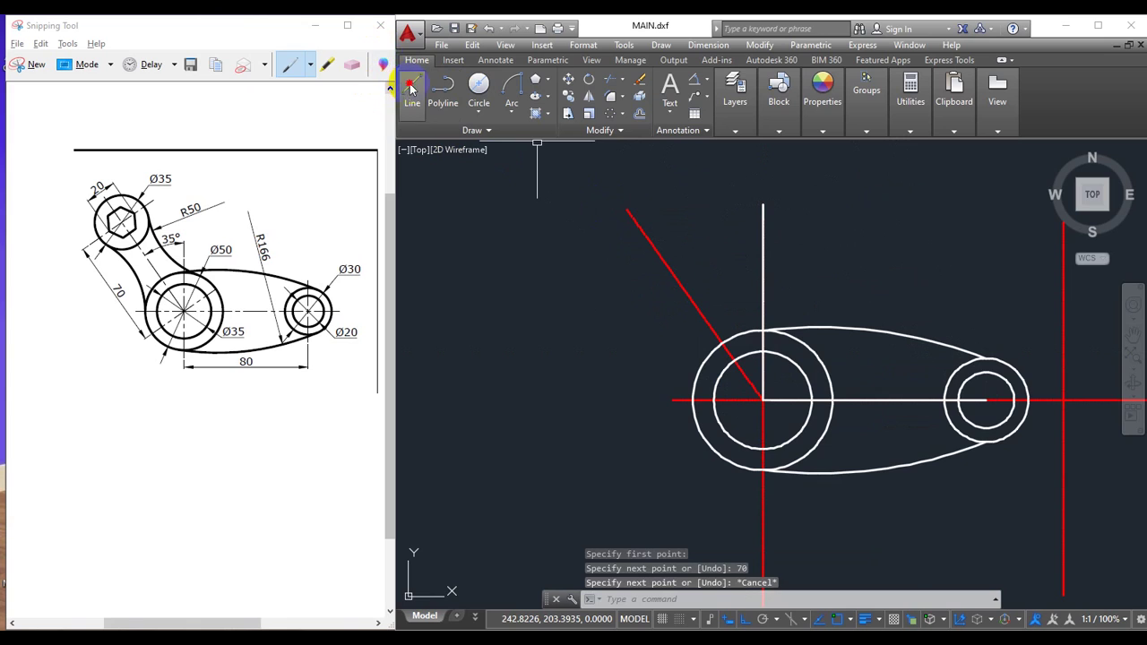
- With Ortho off, draw a 70-long line at 125° from the same centre
left_click(410, 86)
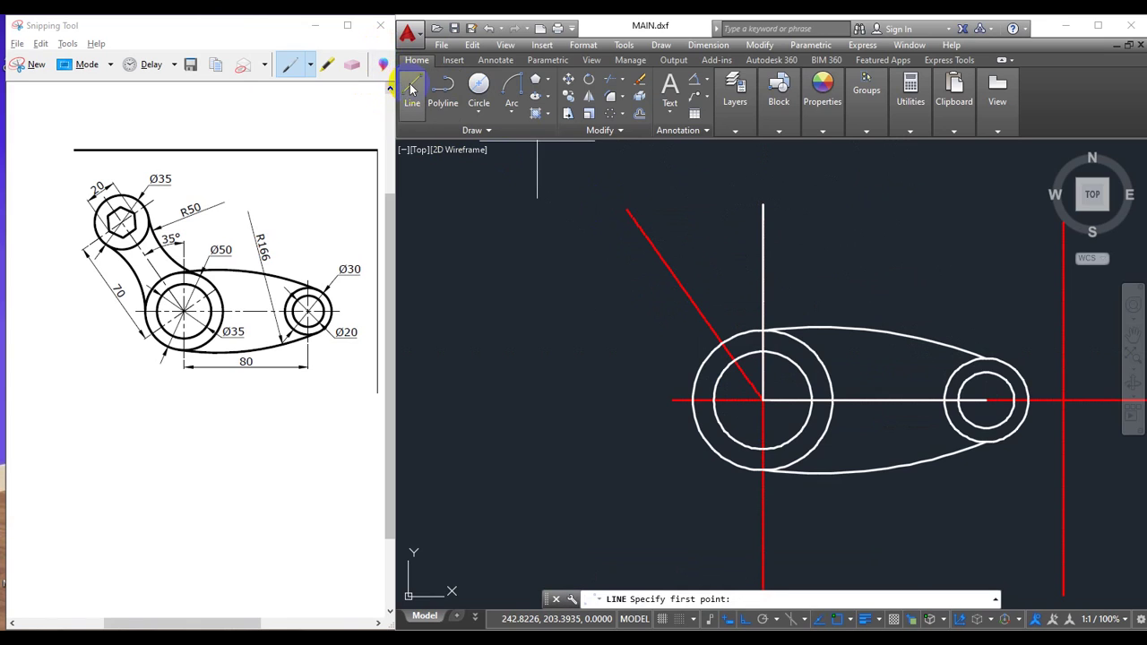
left_click(762, 400)
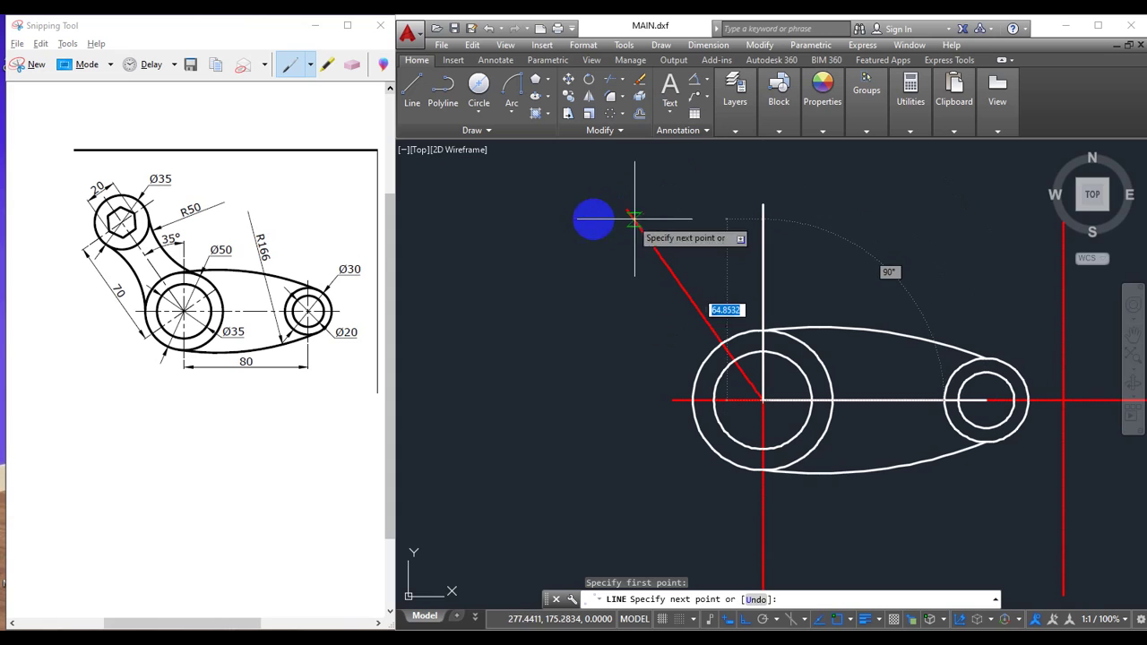
key("F8")
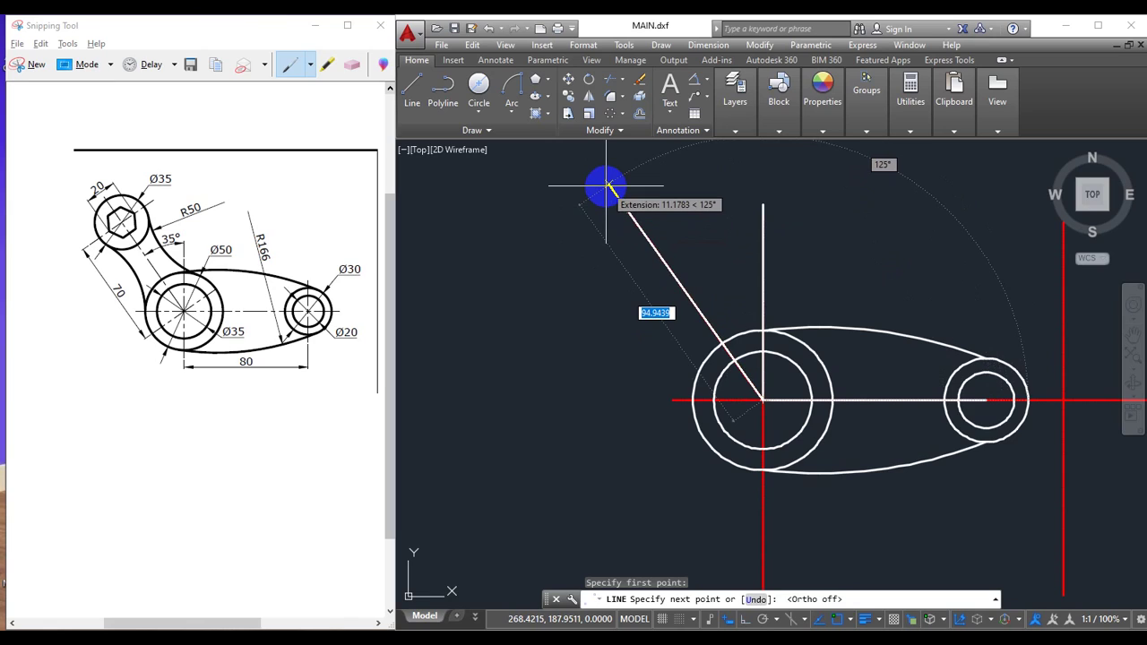
type("70")
key("Return")
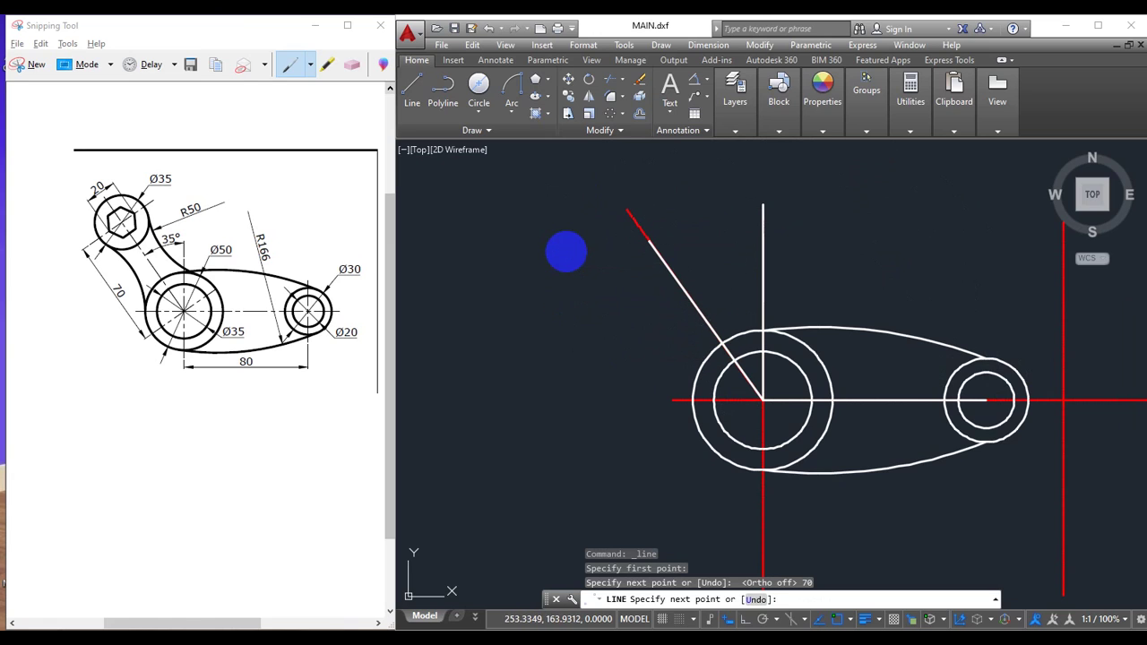
key("Escape")
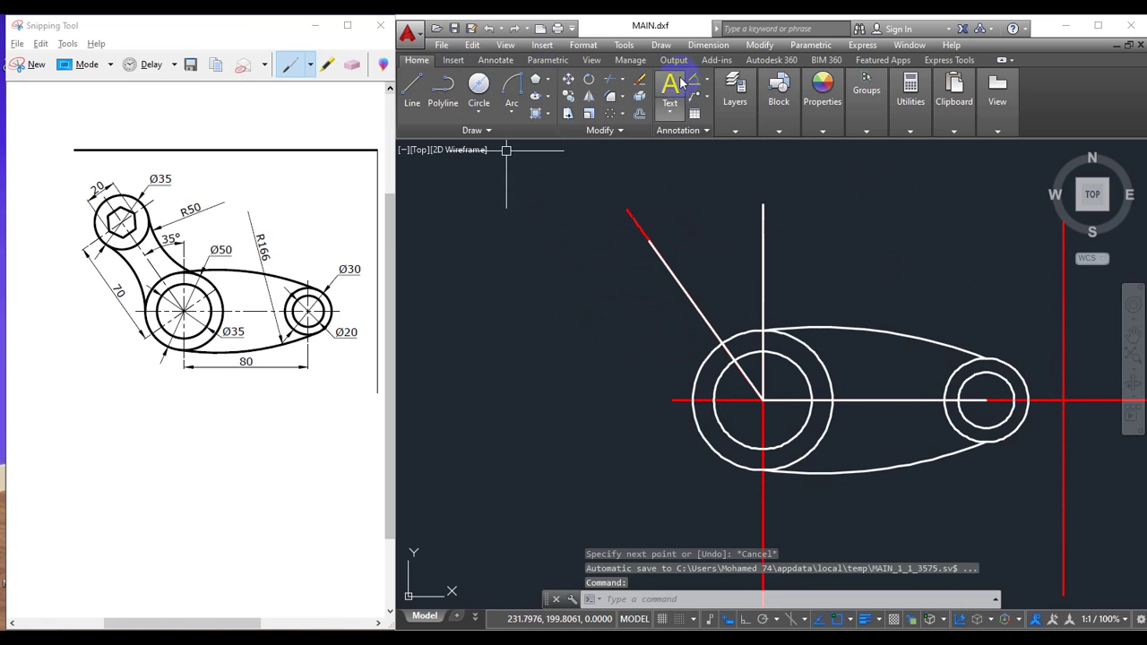
- Add an aligned 70.0 dimension from the Ø50 circle's centre to the arm's upper end, offset lower left
left_click(707, 80)
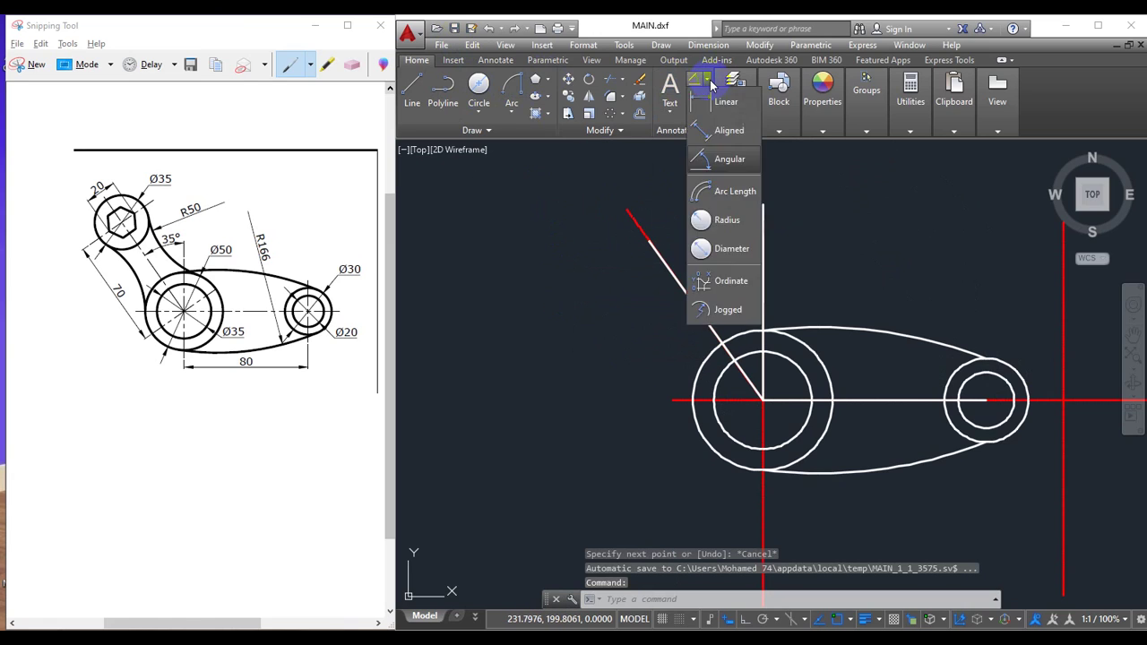
left_click(719, 136)
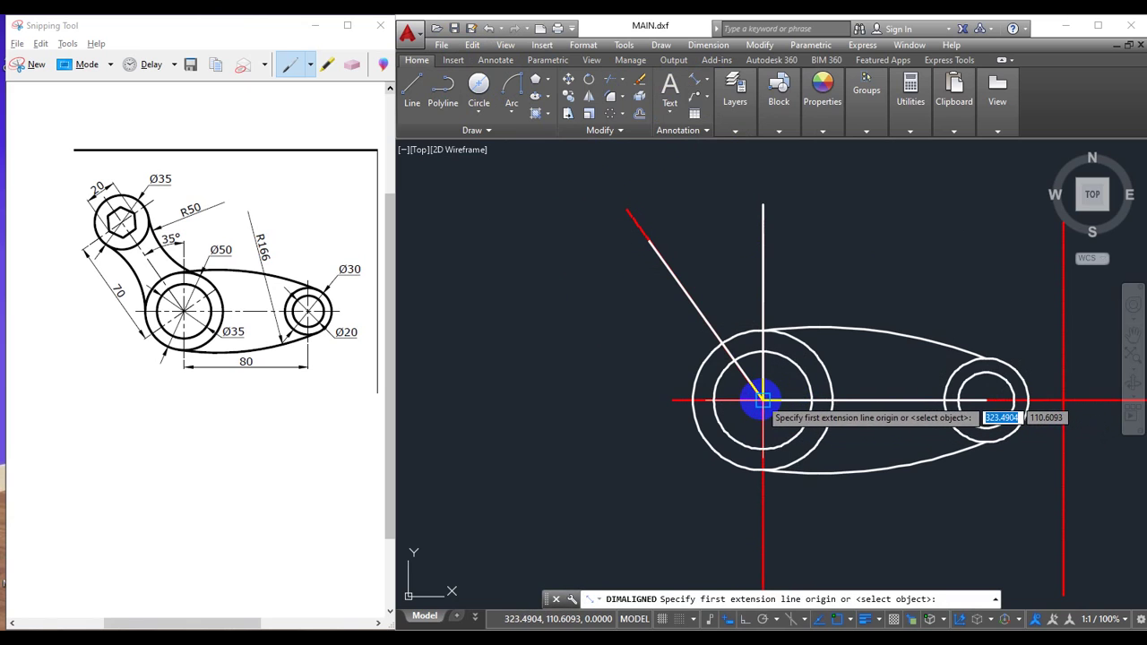
left_click(761, 400)
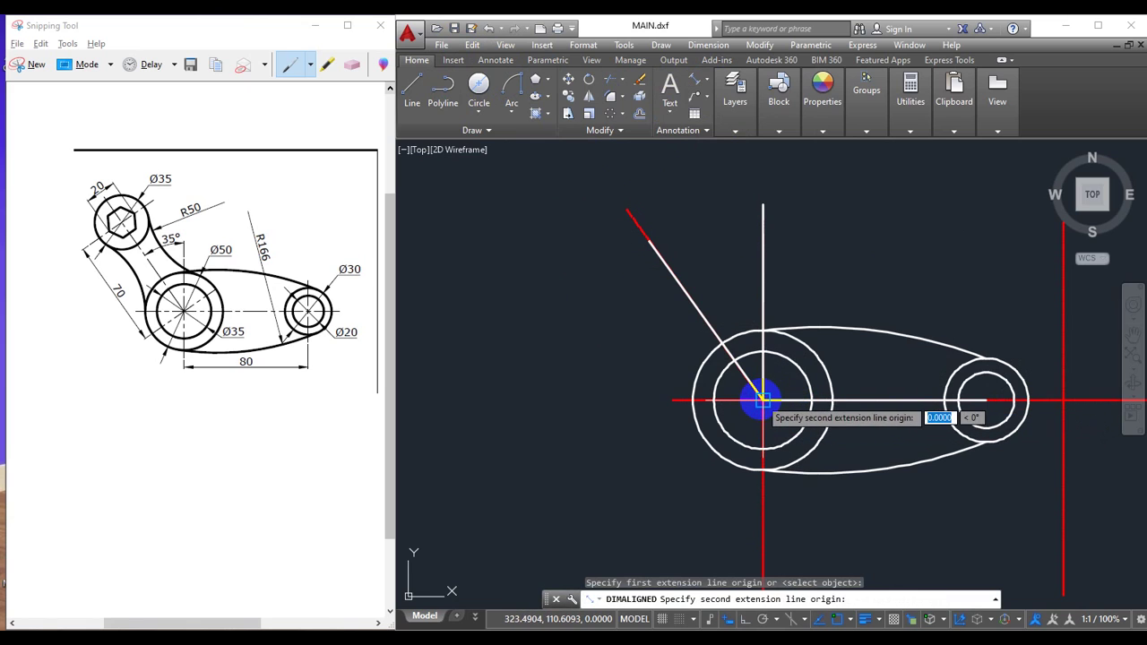
left_click(647, 239)
left_click(515, 397)
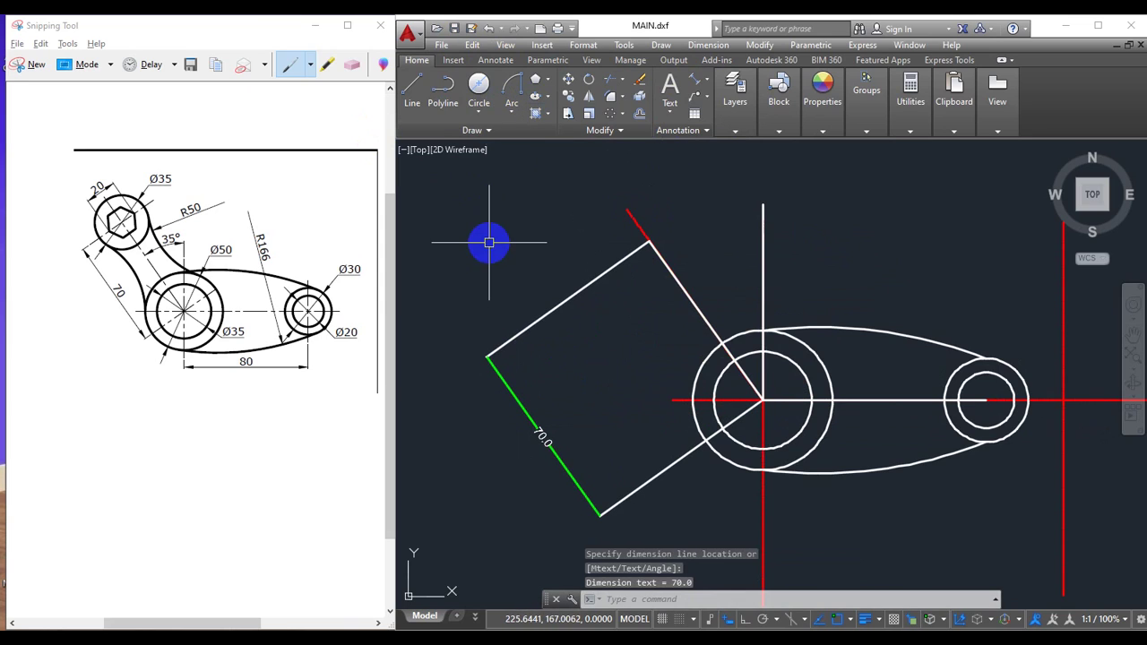
- Draw a Ø35 circle centred on the upper end of the slanted arm line
left_click(479, 83)
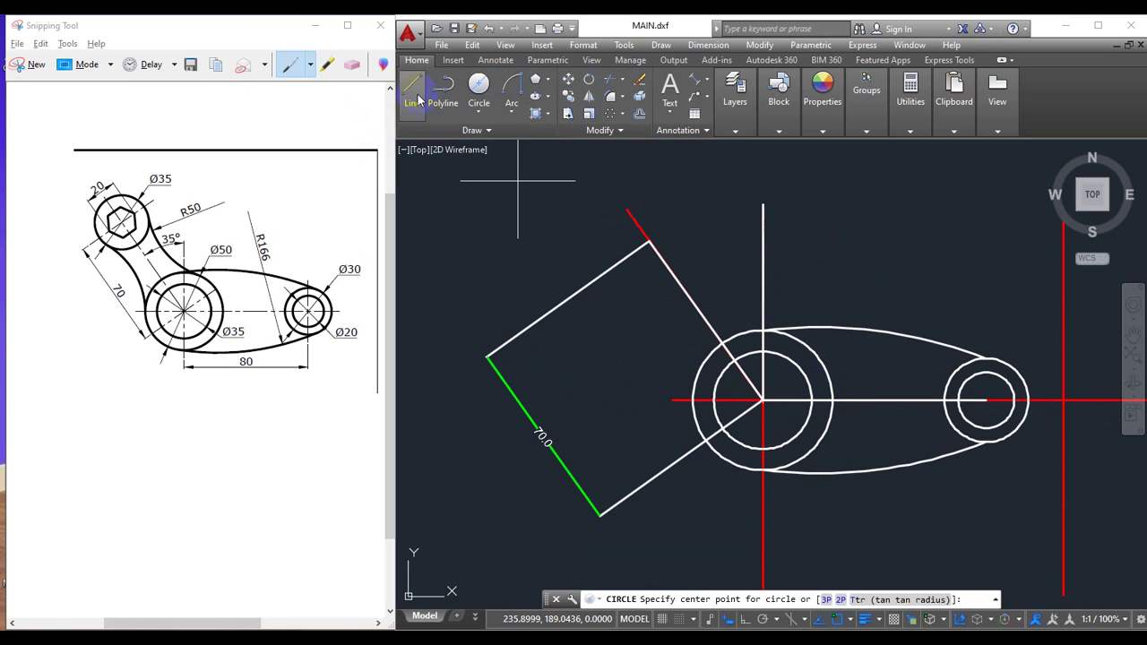
left_click(478, 84)
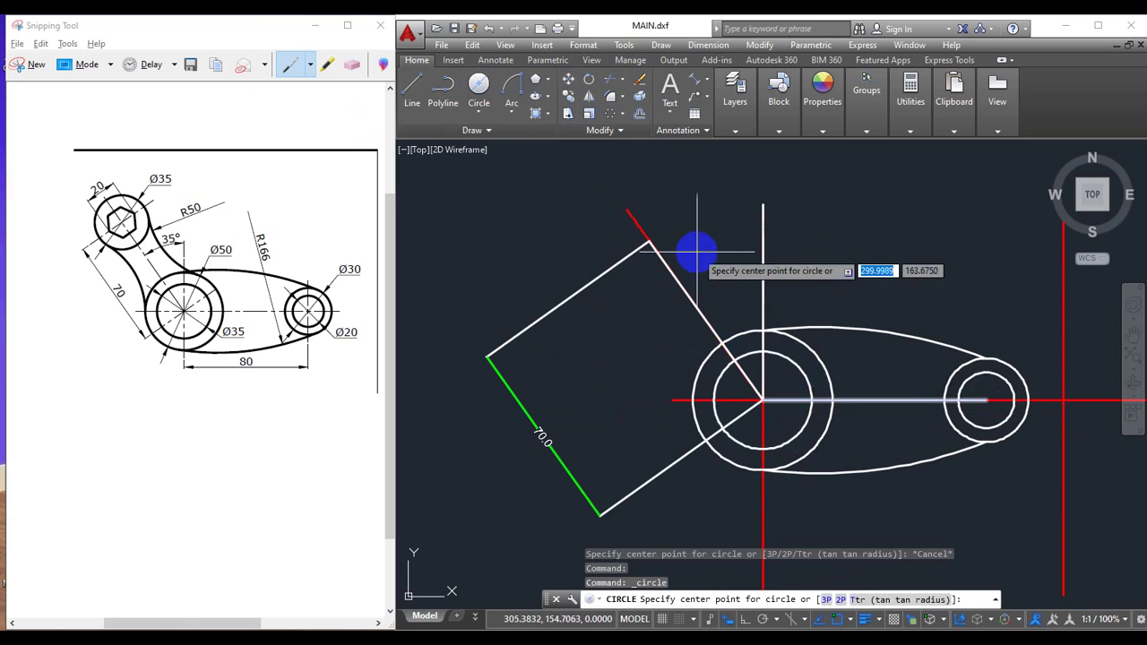
left_click(649, 240)
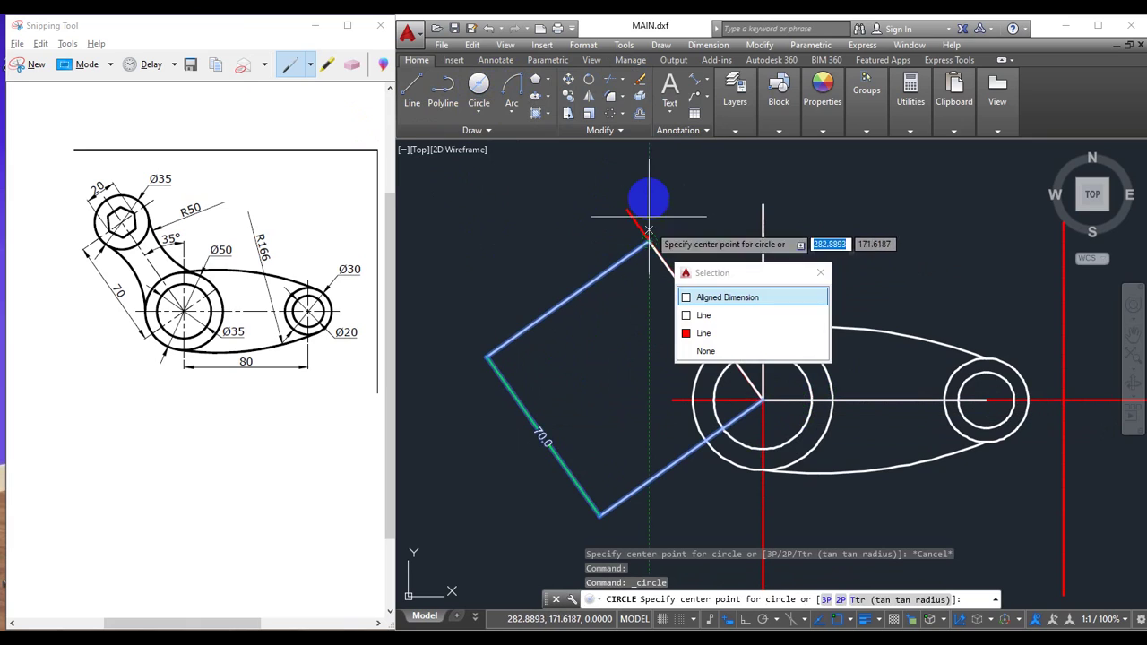
left_click(735, 297)
type("d")
key("Return")
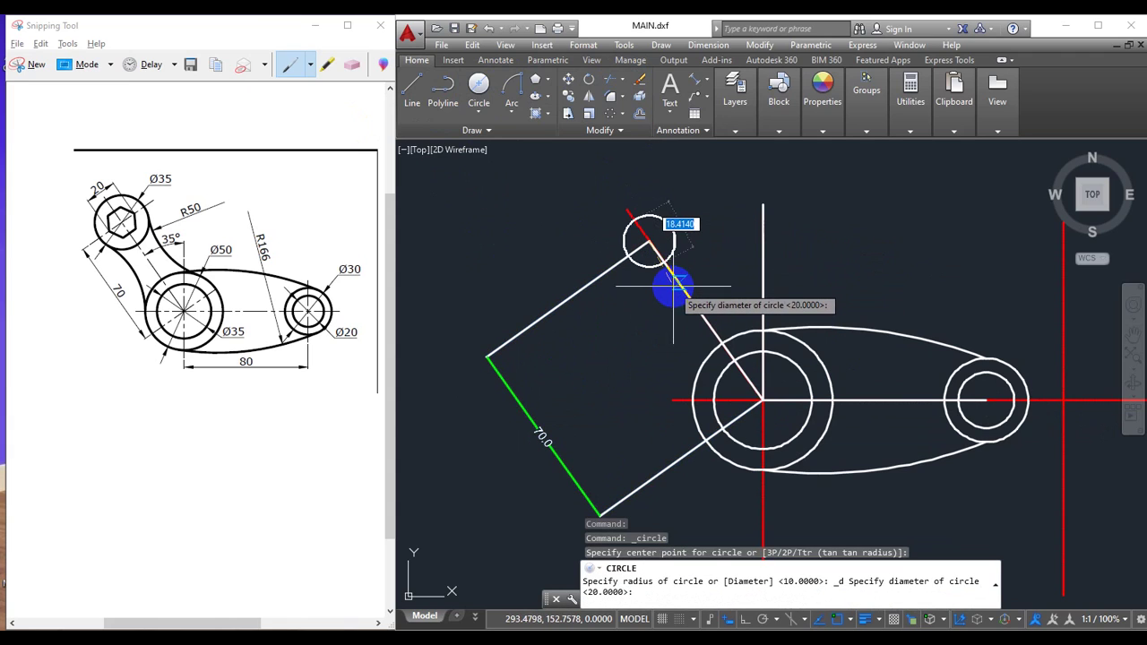
type("35")
key("Return")
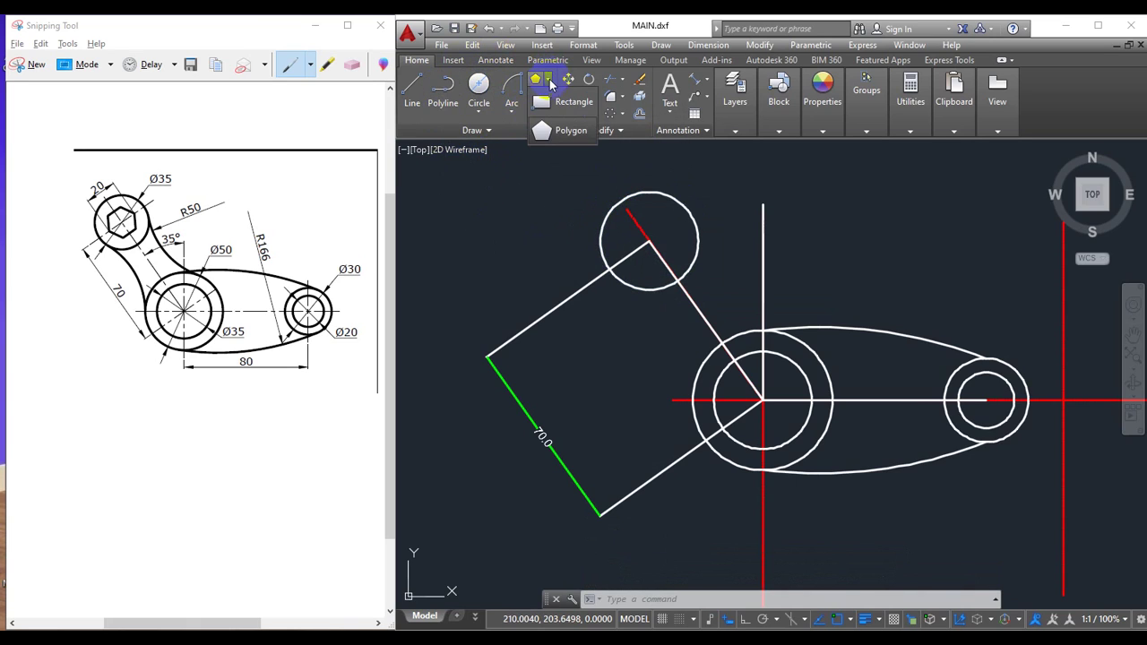
- Draw a six-sided polygon circumscribed about radius 10 at the Ø35 circle's centre, and select it
left_click(555, 131)
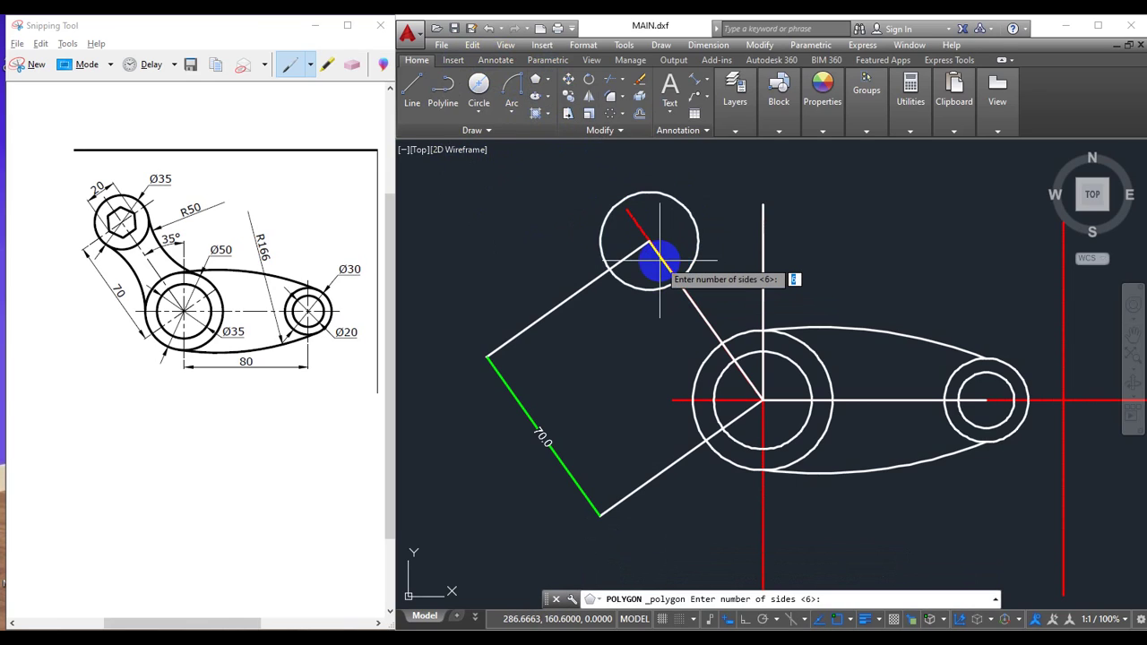
key("Return")
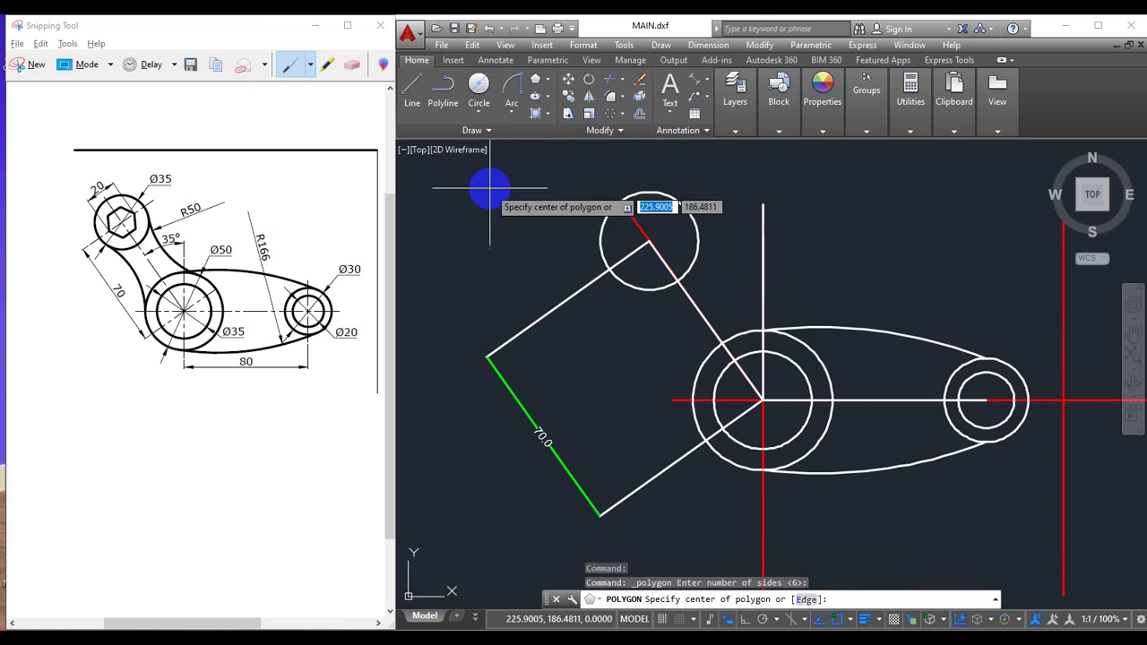
left_click(651, 235)
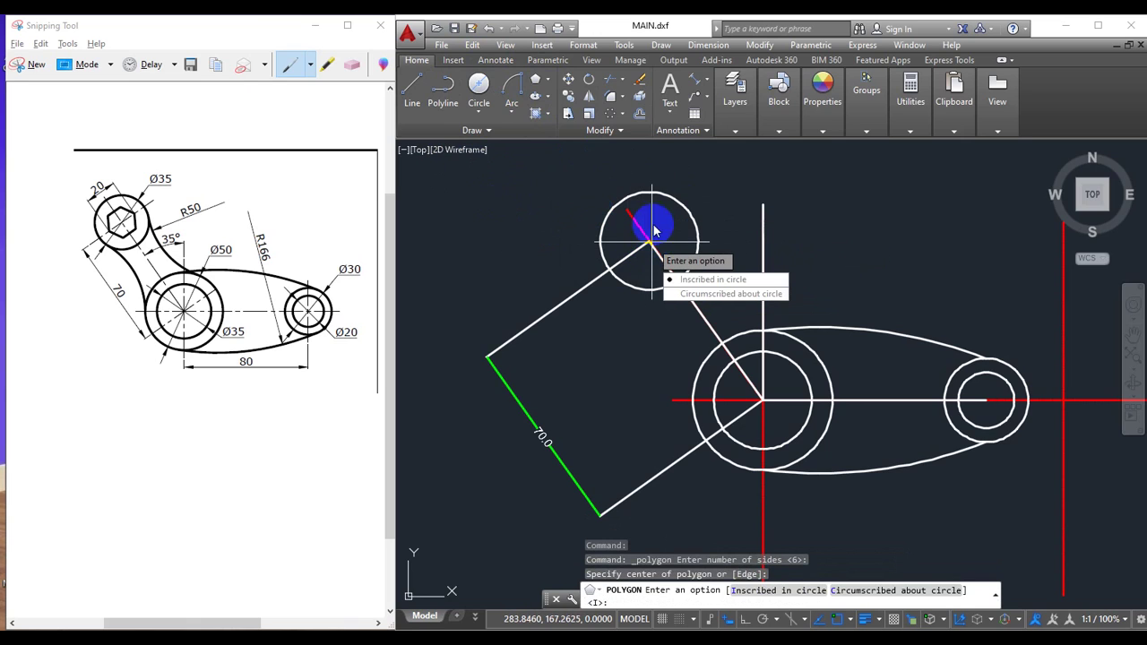
left_click(707, 295)
type("10")
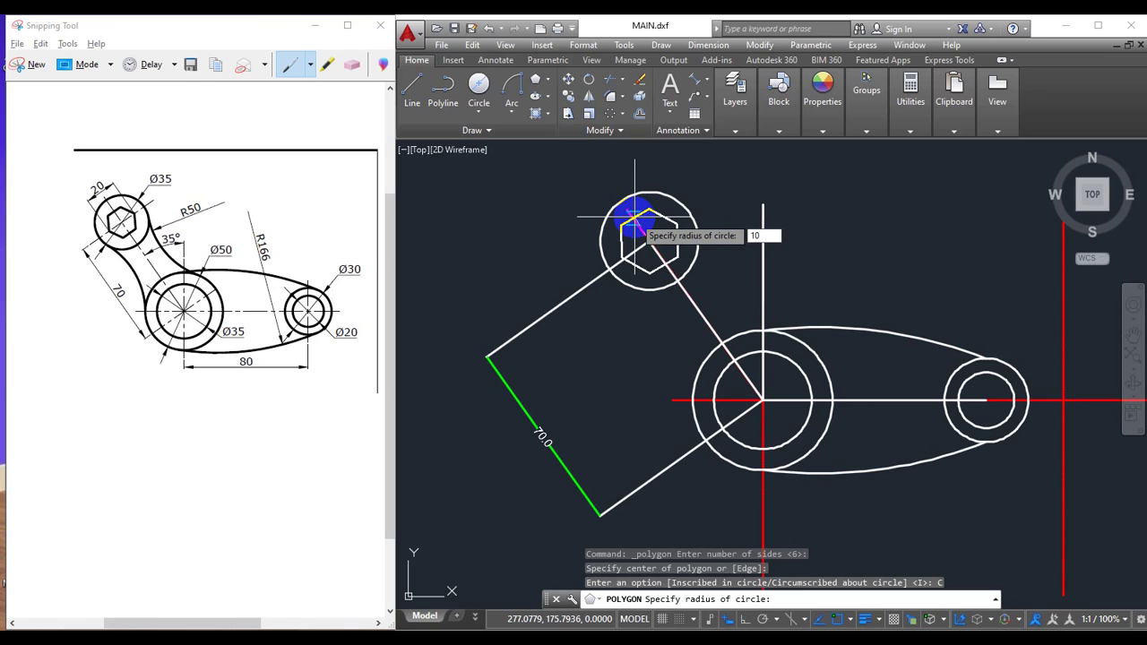
key("Return")
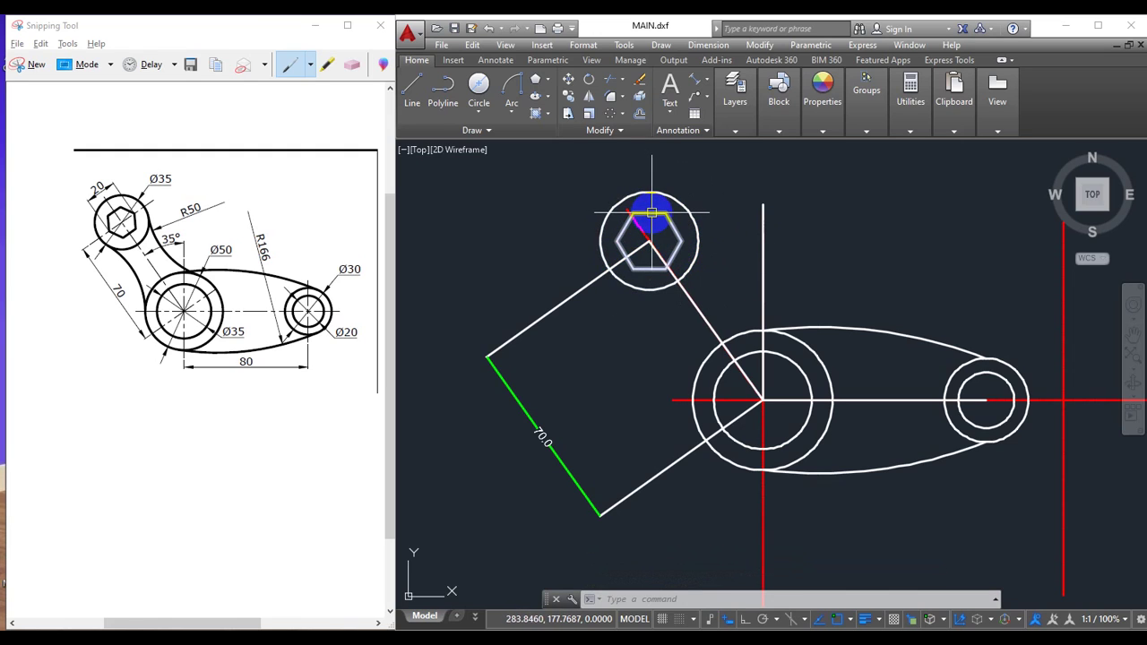
mouse_move(652, 213)
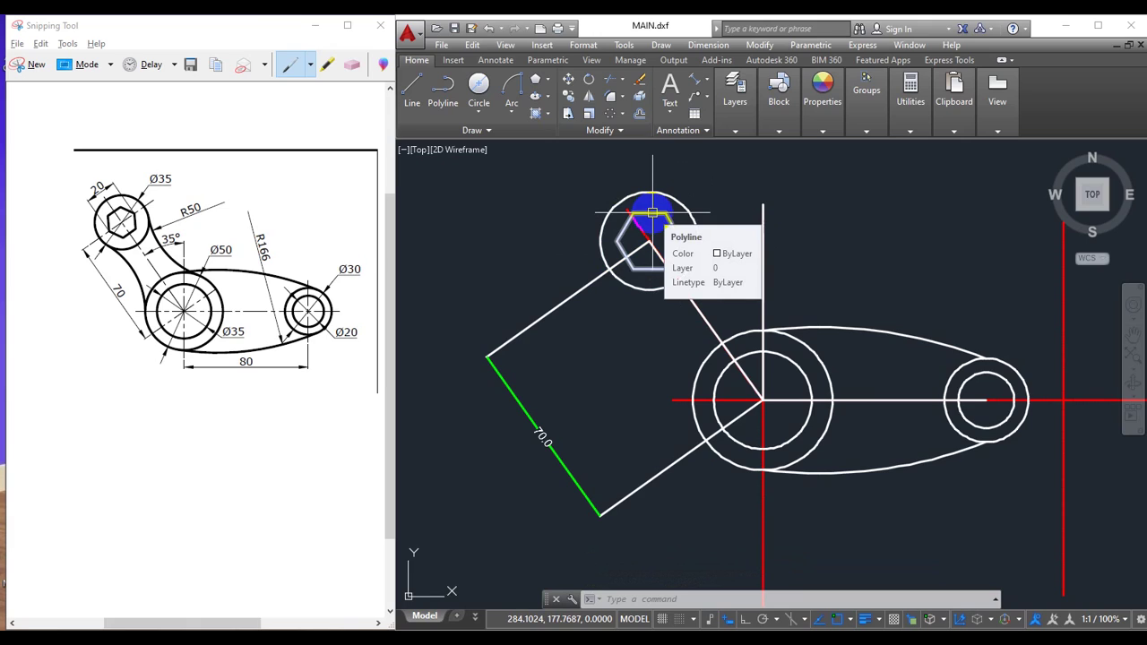
left_click_drag(652, 213, 654, 240)
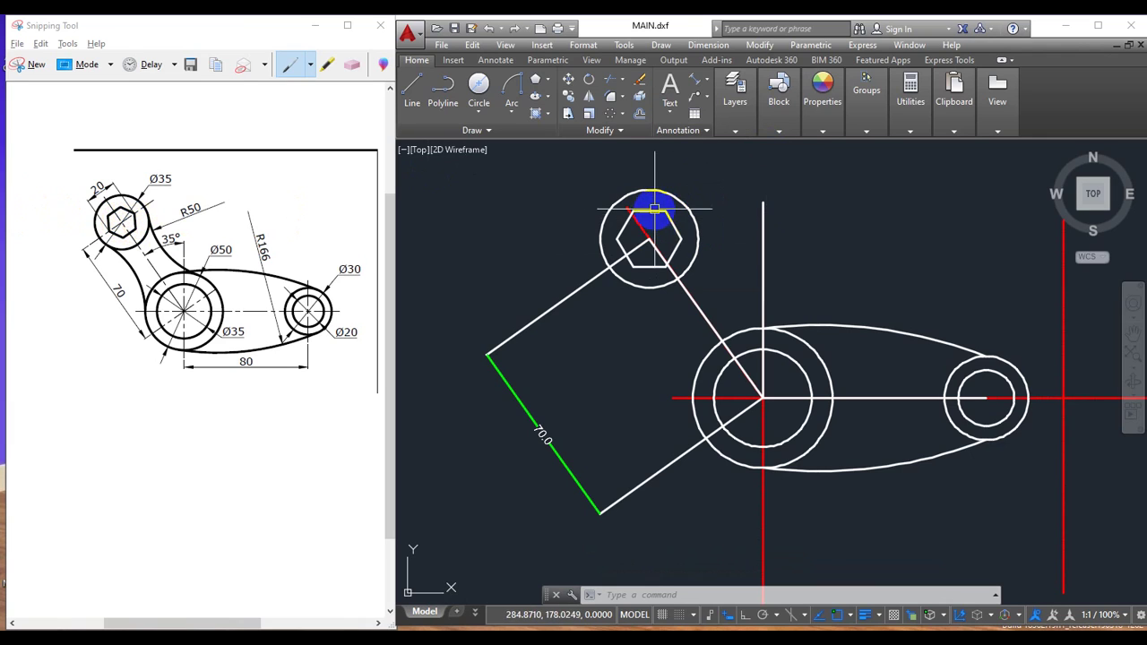
- Rotate the hexagon 90° about its centre so a corner points straight up
left_click(595, 82)
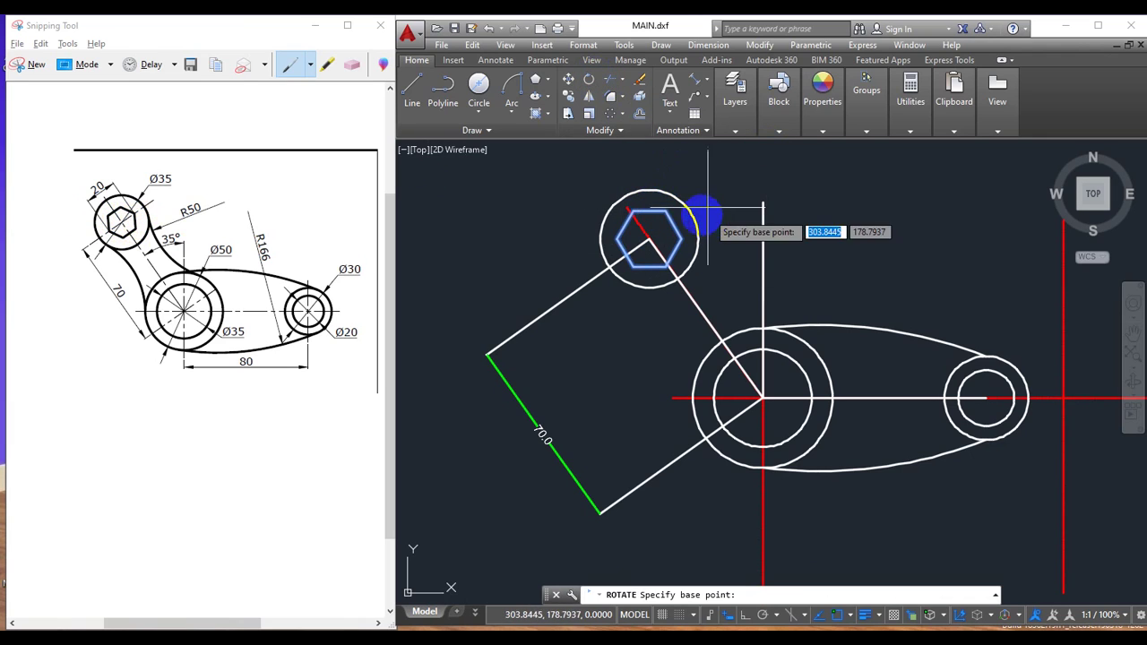
left_click(651, 237)
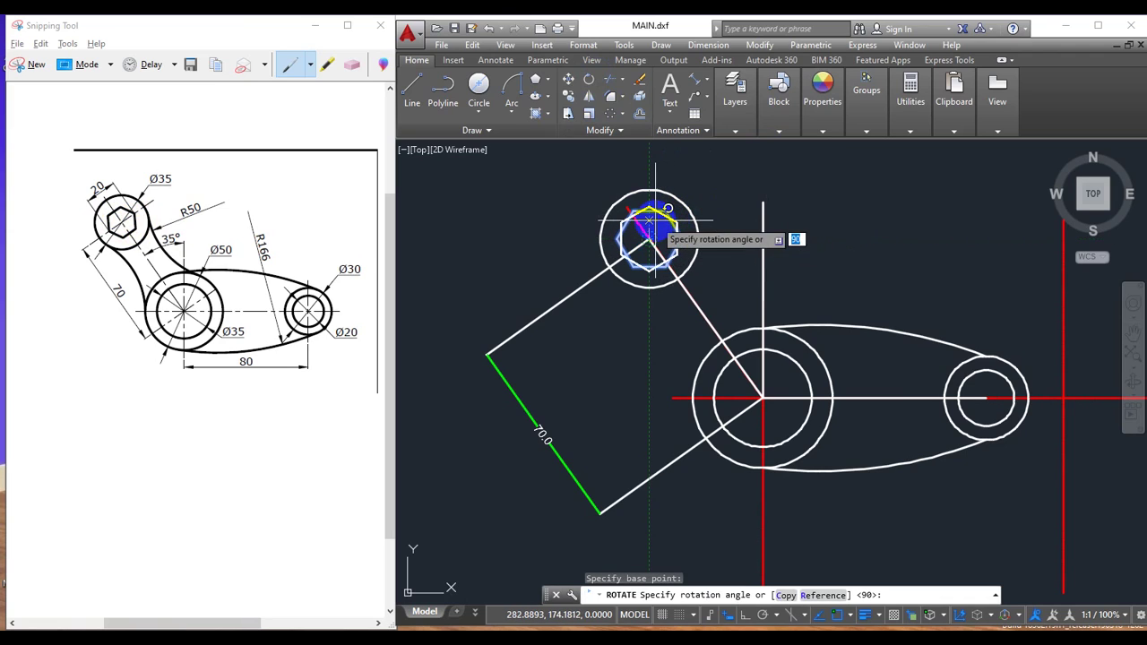
left_click(648, 218)
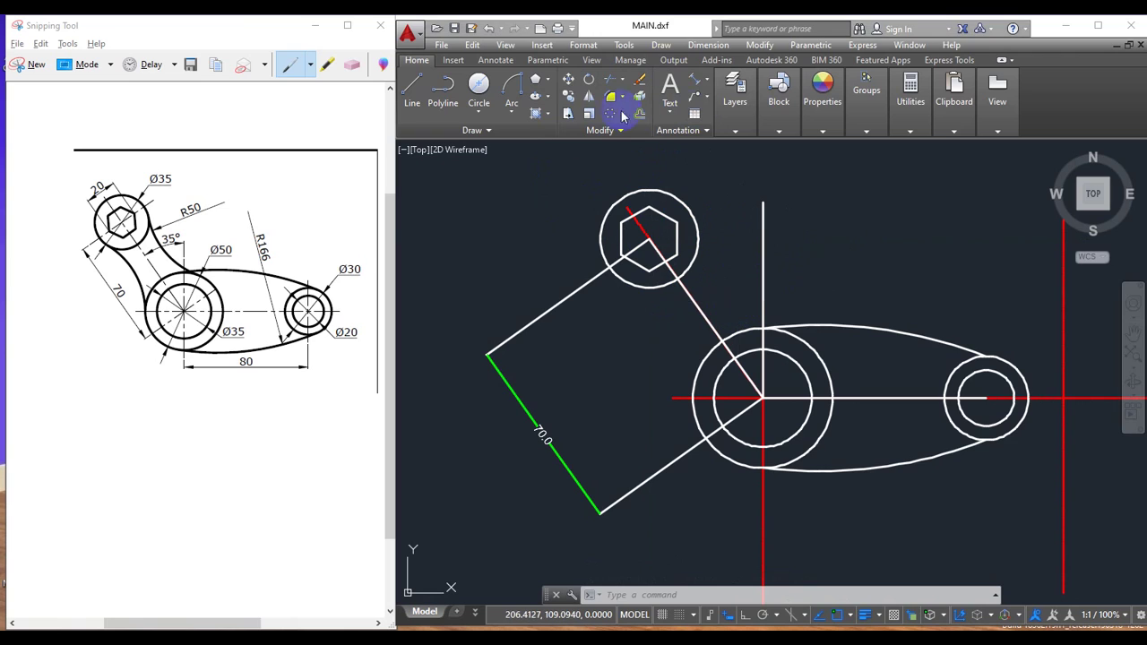
- Fillet the Ø35 circle to the large Ø50 circle on the left with radius 50
left_click(639, 284)
key("Escape")
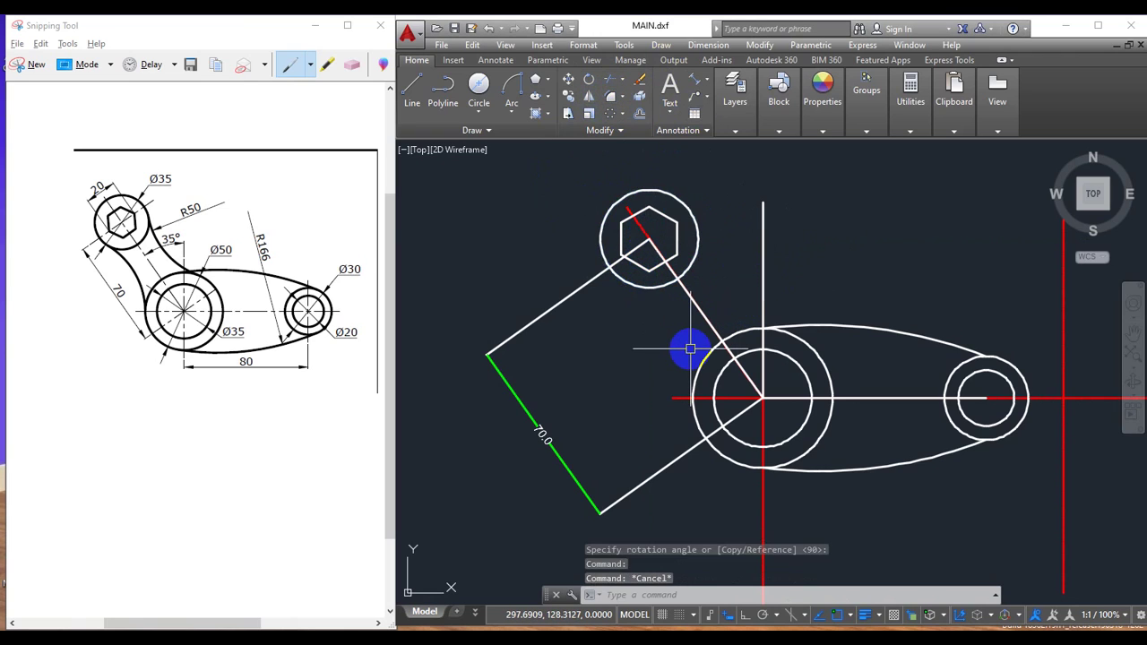
left_click(615, 97)
left_click(645, 285)
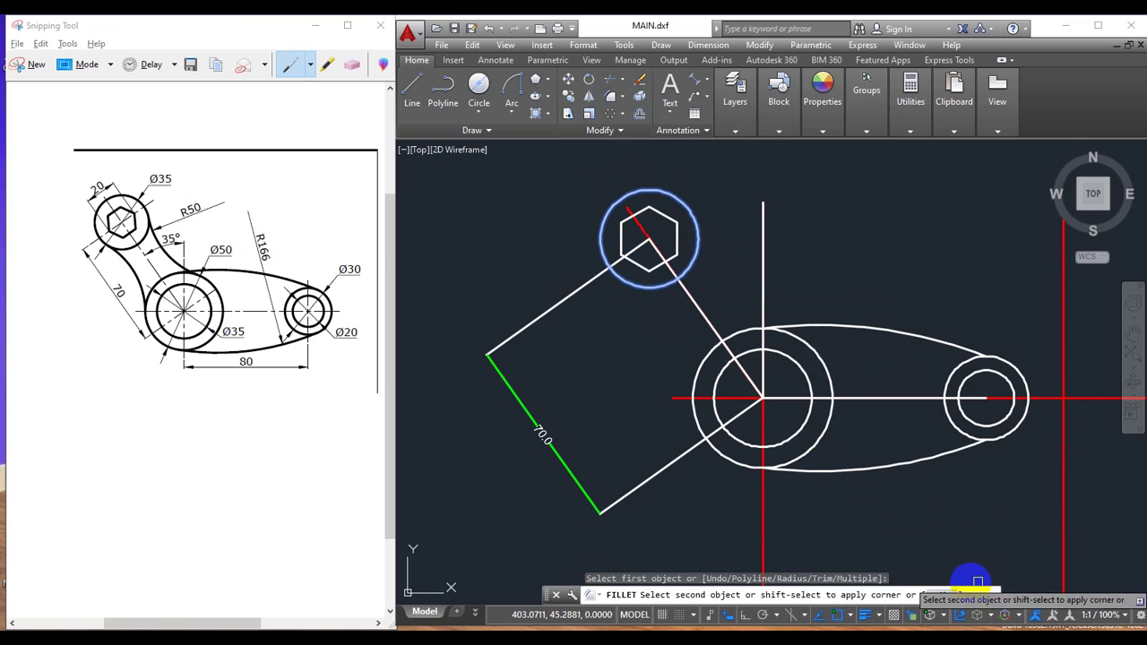
left_click(942, 594)
type("50")
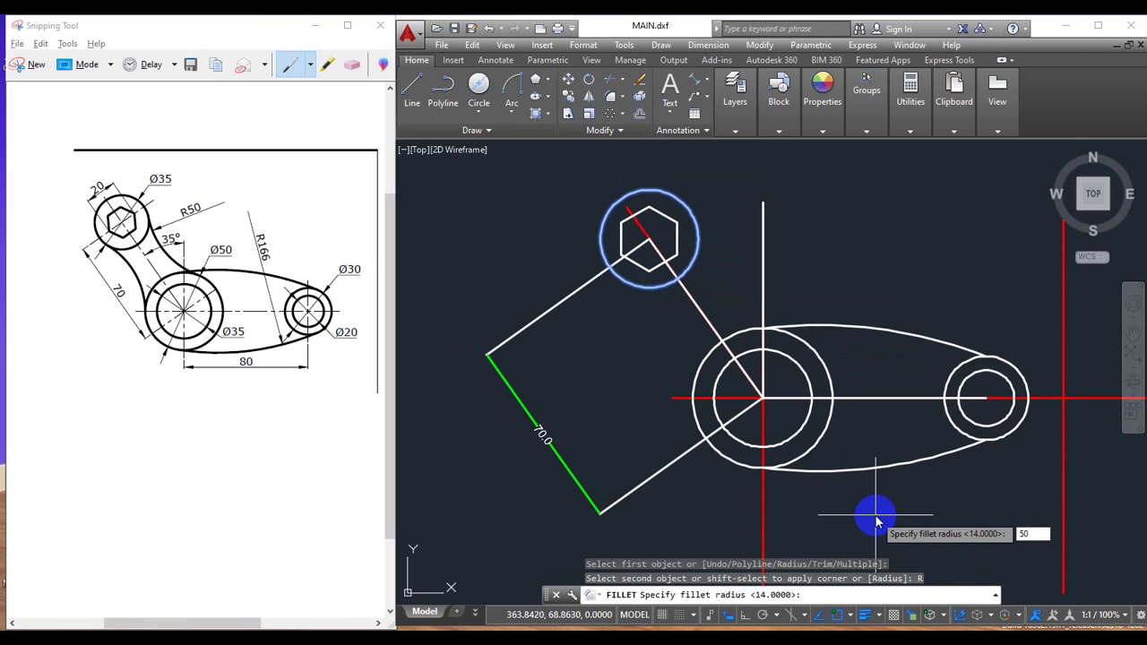
key("Return")
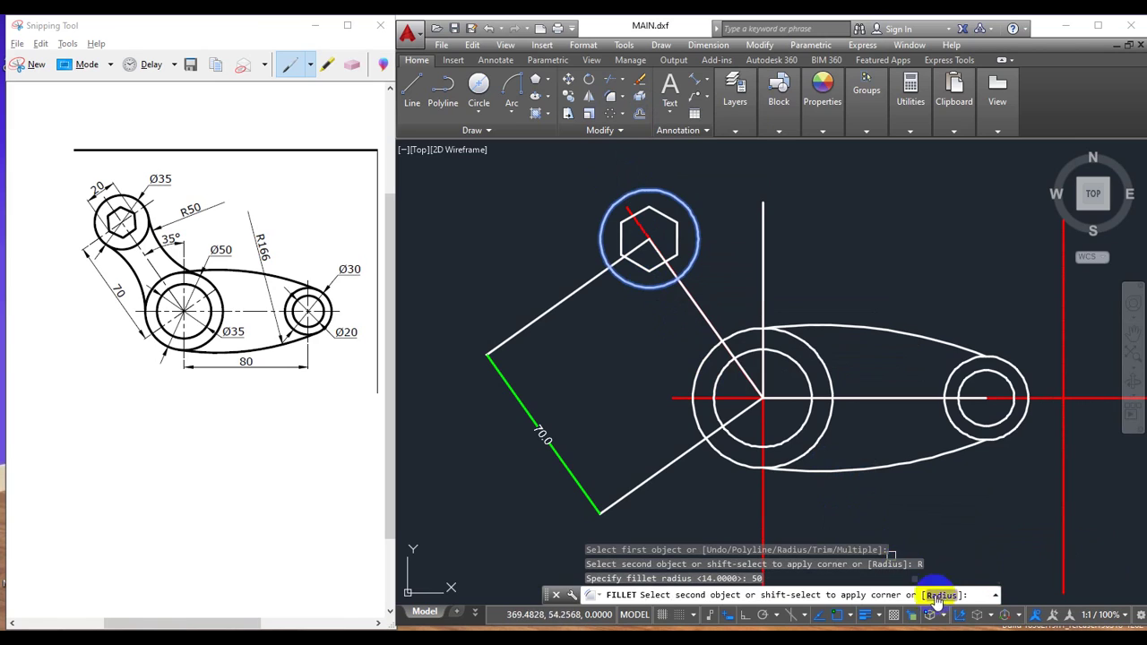
left_click(692, 376)
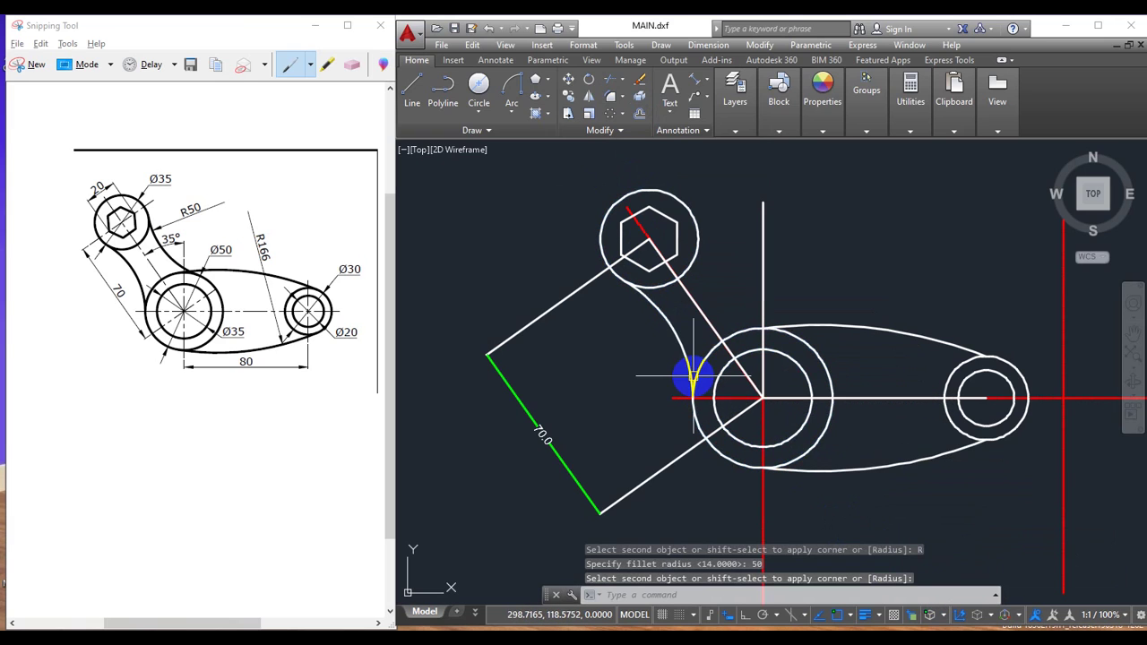
- Add the matching right-side R50 fillet down to the body and select the straight arm line
left_click(610, 101)
left_click(697, 223)
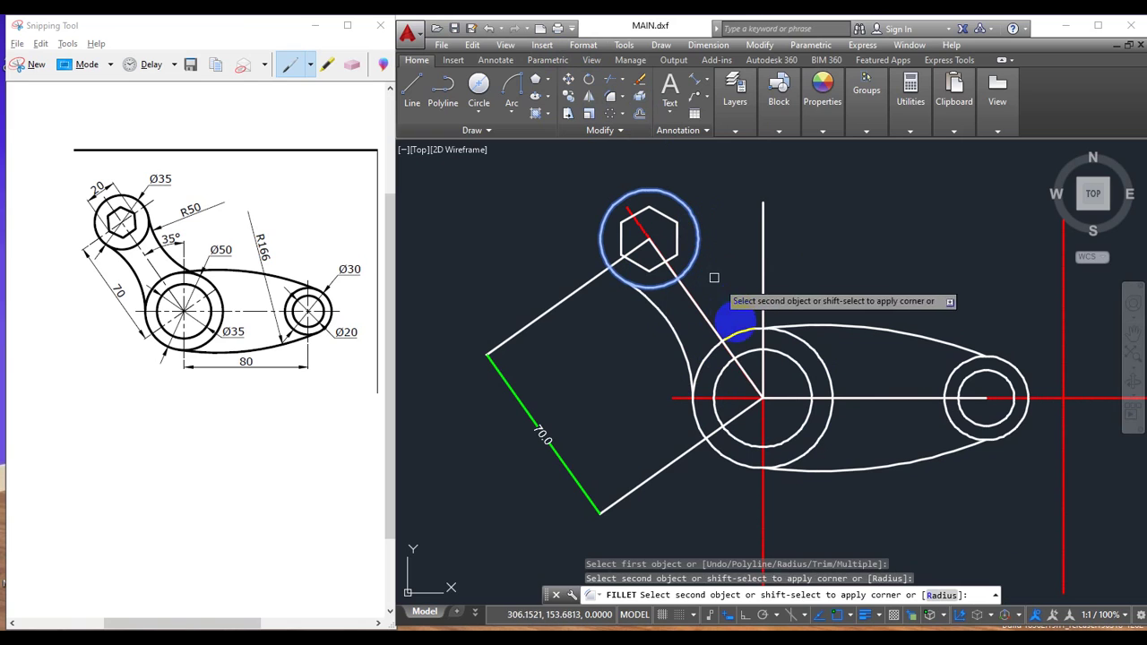
left_click(741, 335)
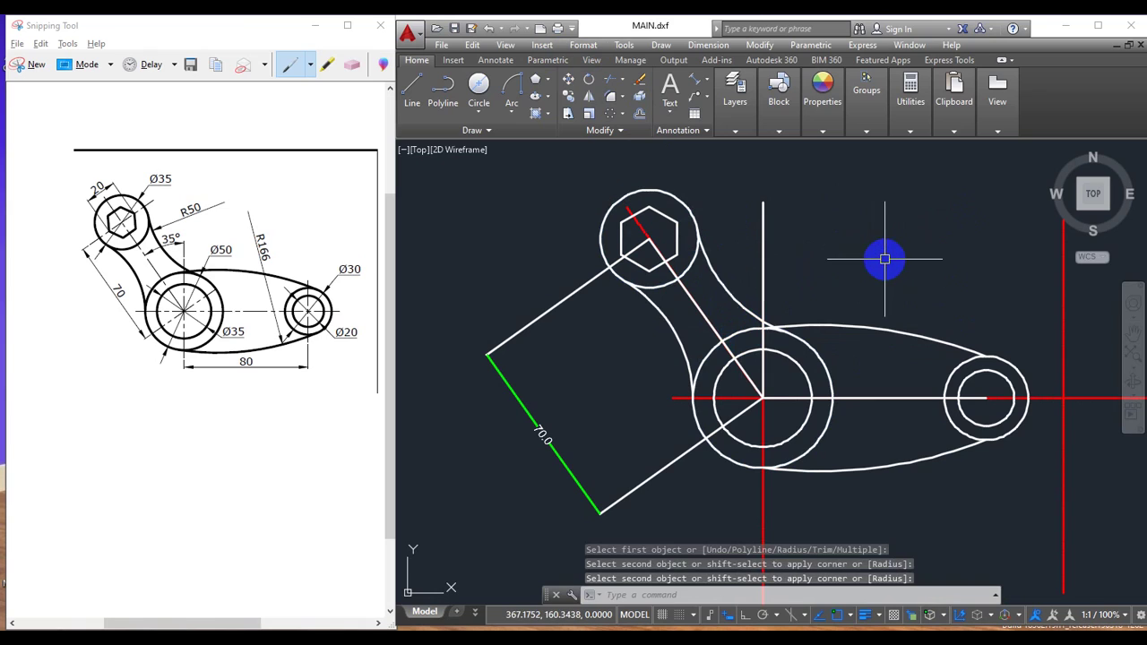
left_click(705, 322)
key("Delete")
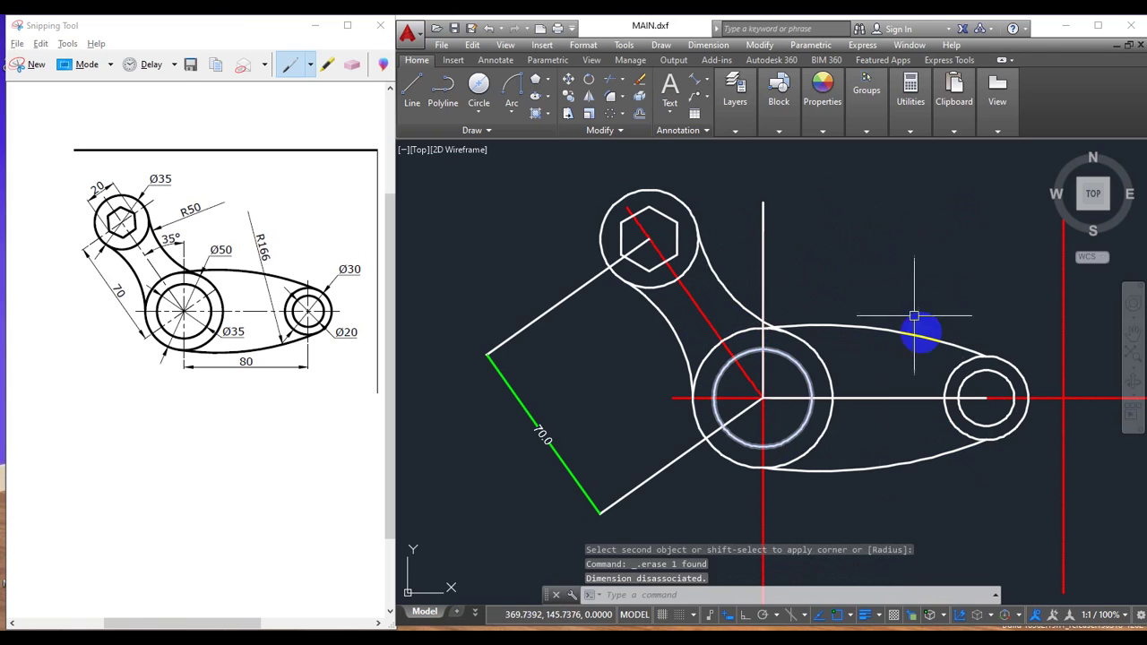
scroll(917, 299, "down", 2)
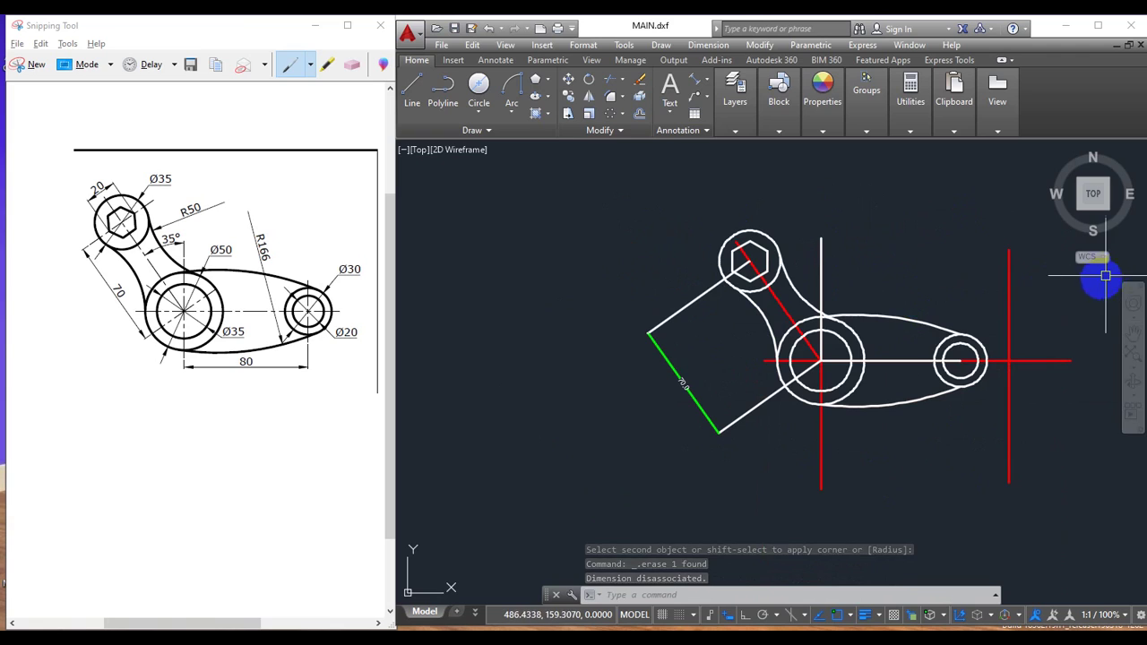
left_click(1132, 334)
left_click_drag(936, 255, 836, 263)
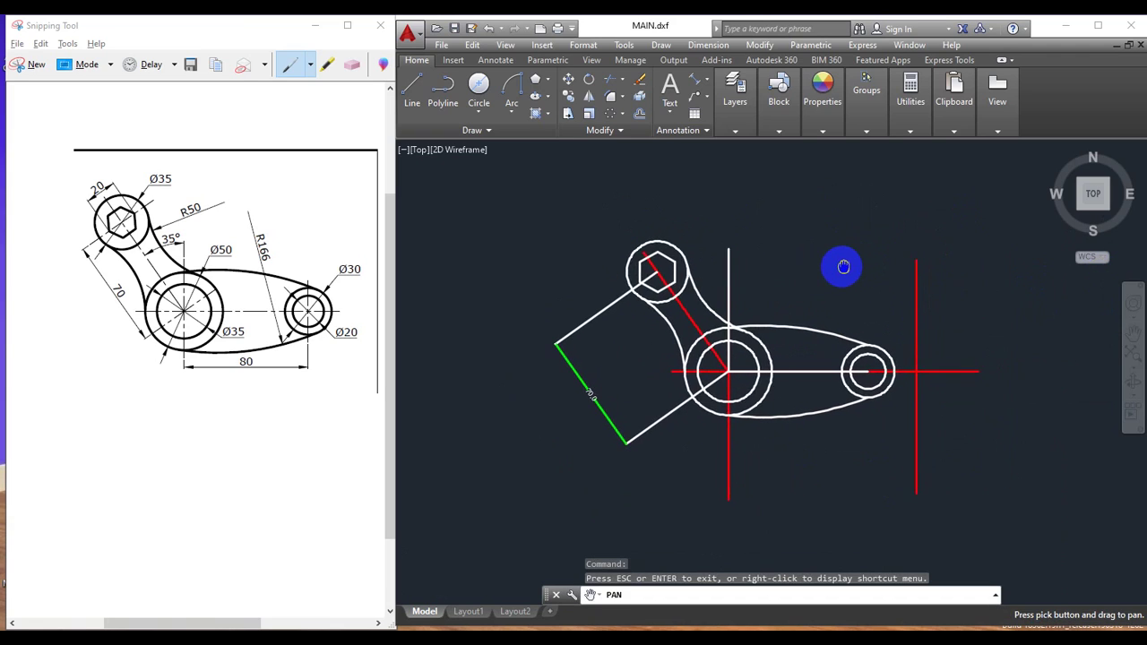
scroll(840, 265, "up", 2)
left_click_drag(759, 336, 761, 298)
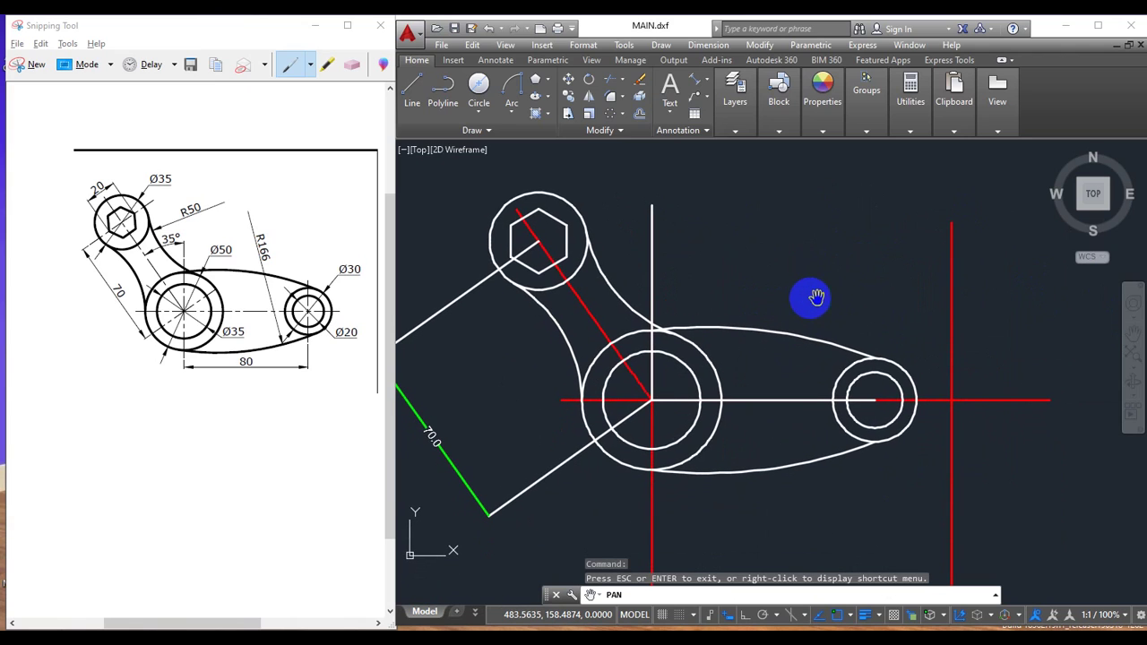
left_click_drag(828, 294, 853, 283)
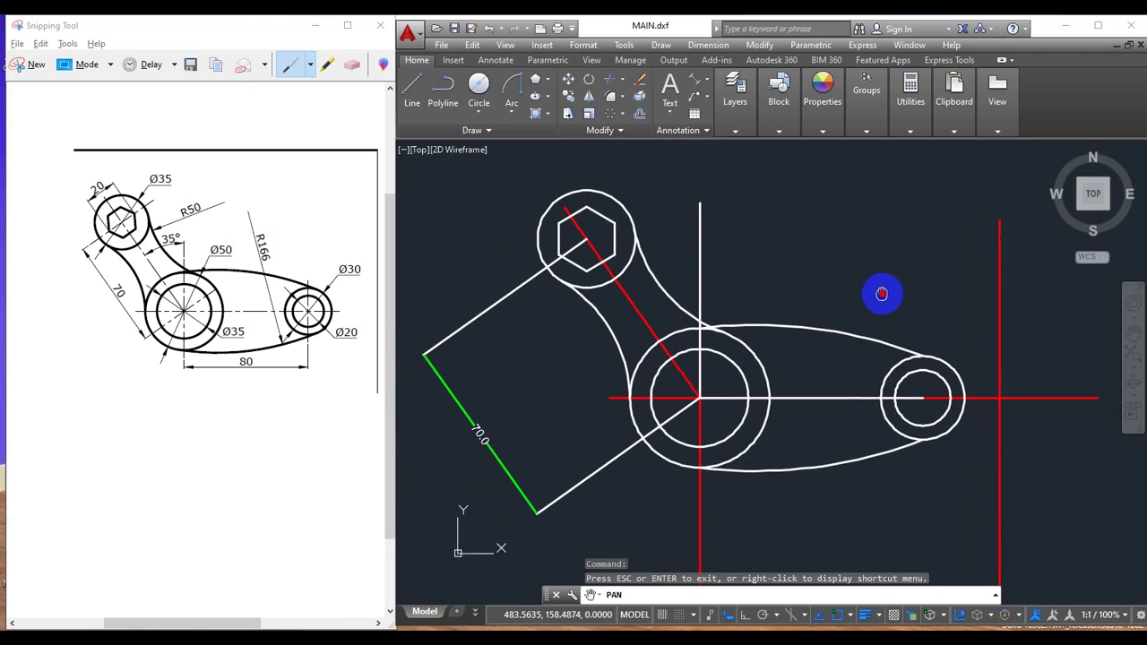
left_click(708, 85)
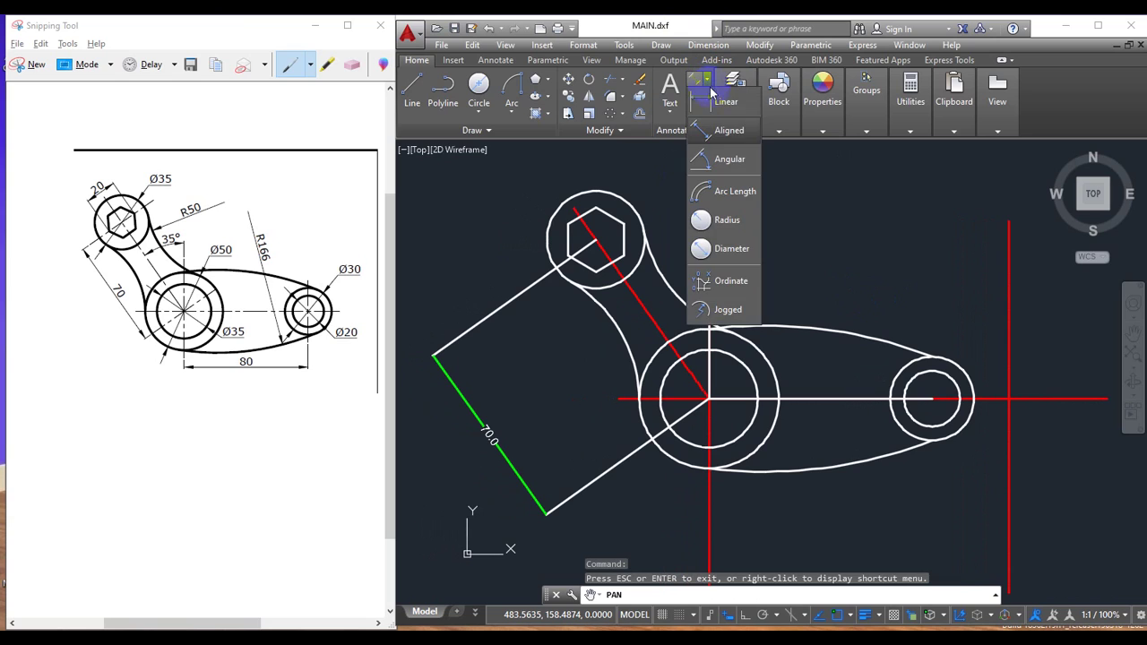
left_click(609, 238)
key("Return")
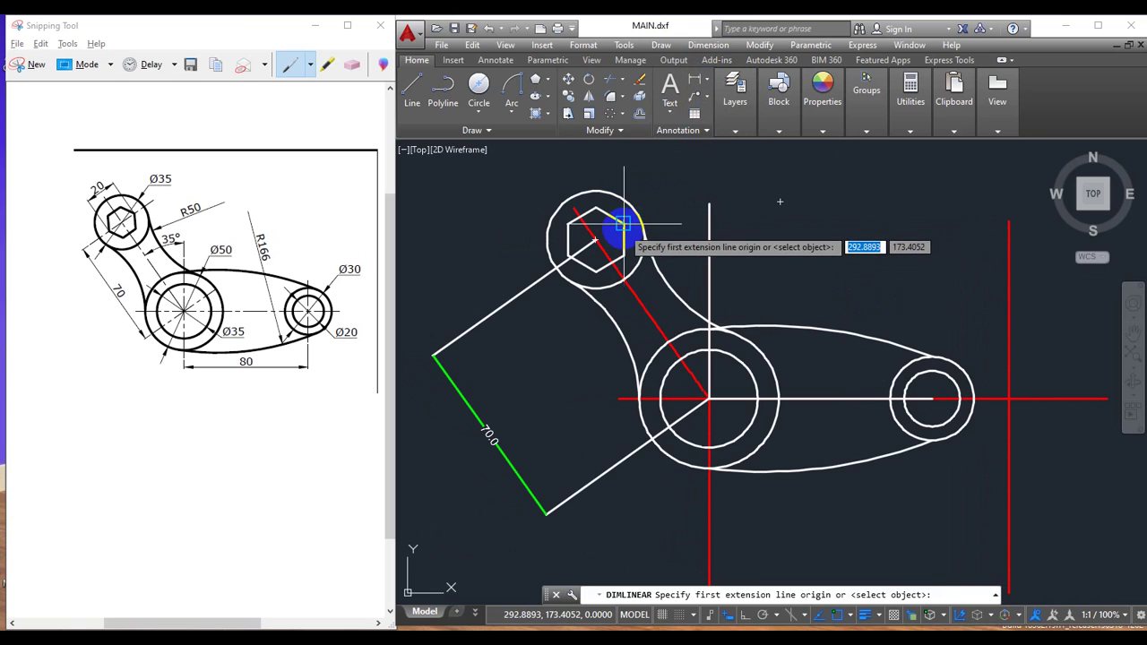
left_click(624, 226)
left_click(568, 256)
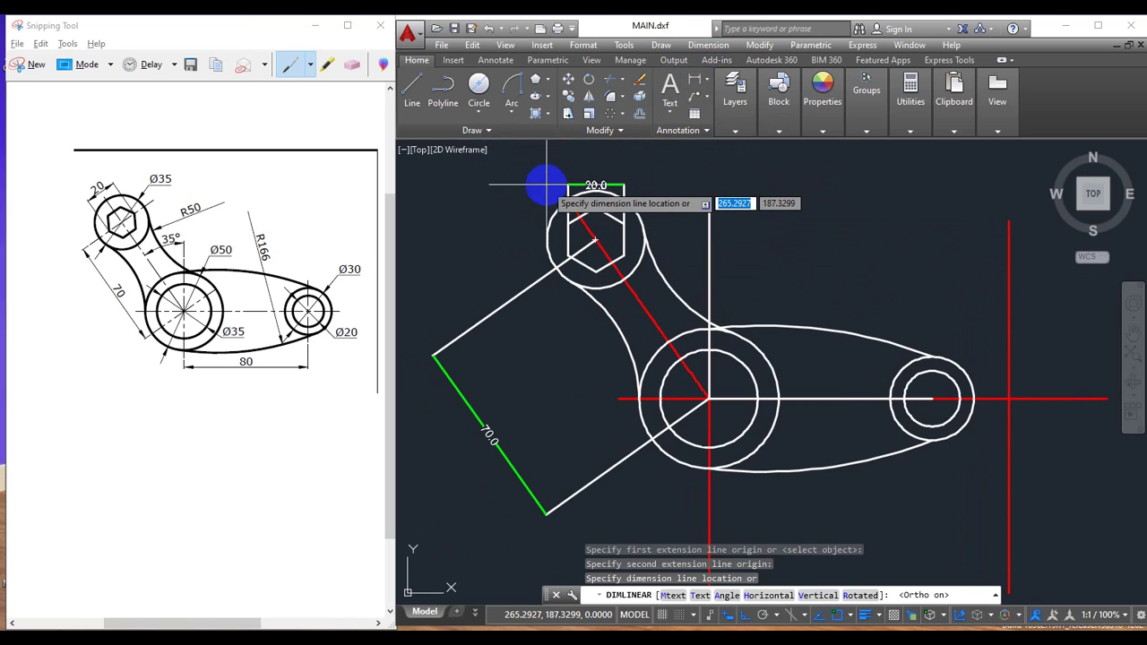
key("Escape")
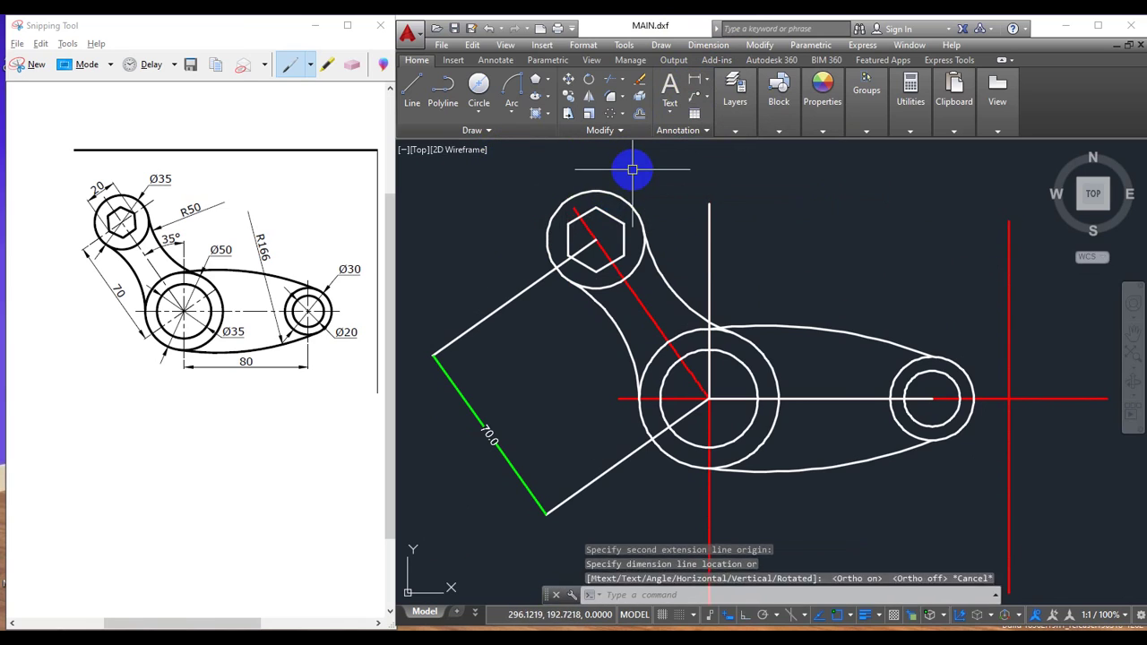
left_click(709, 82)
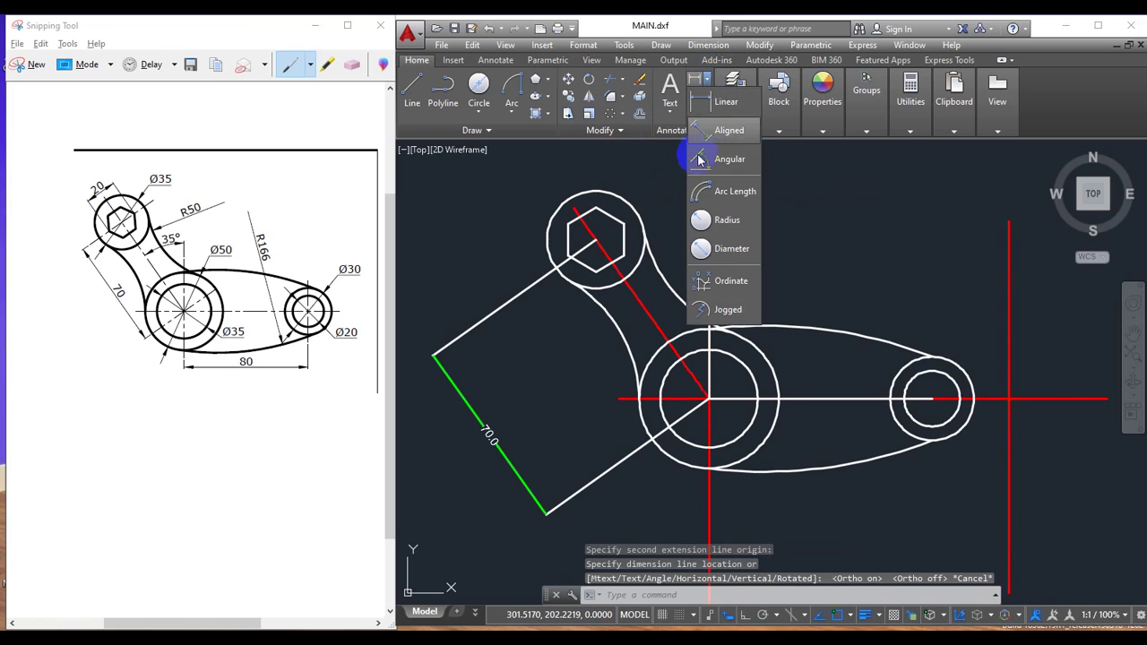
left_click(717, 158)
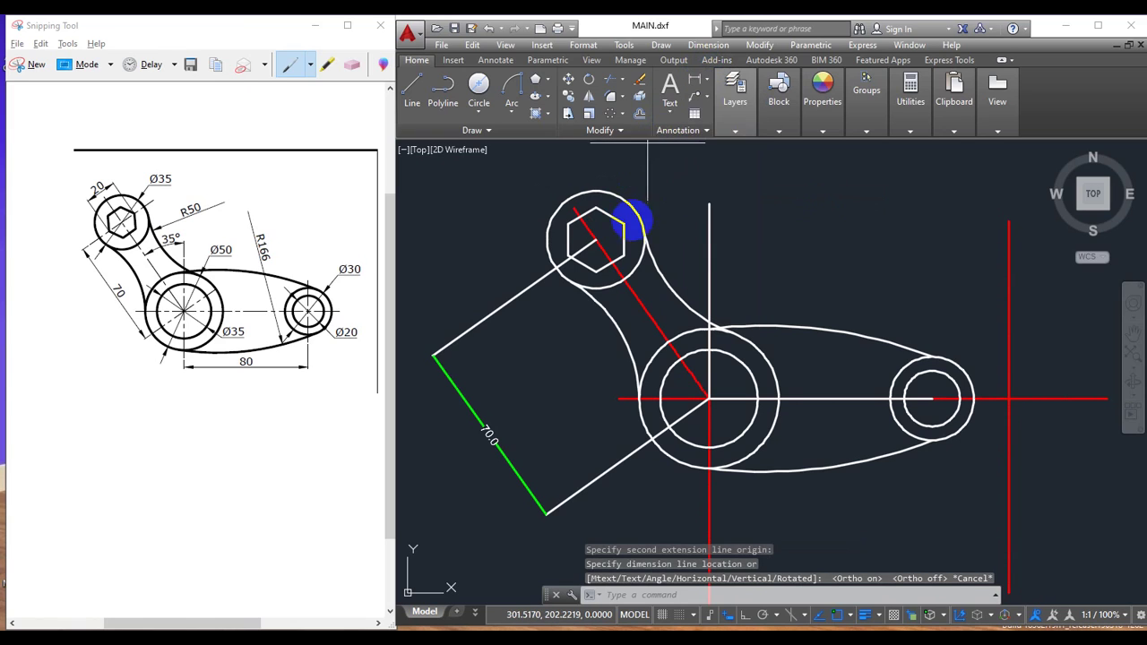
left_click(623, 236)
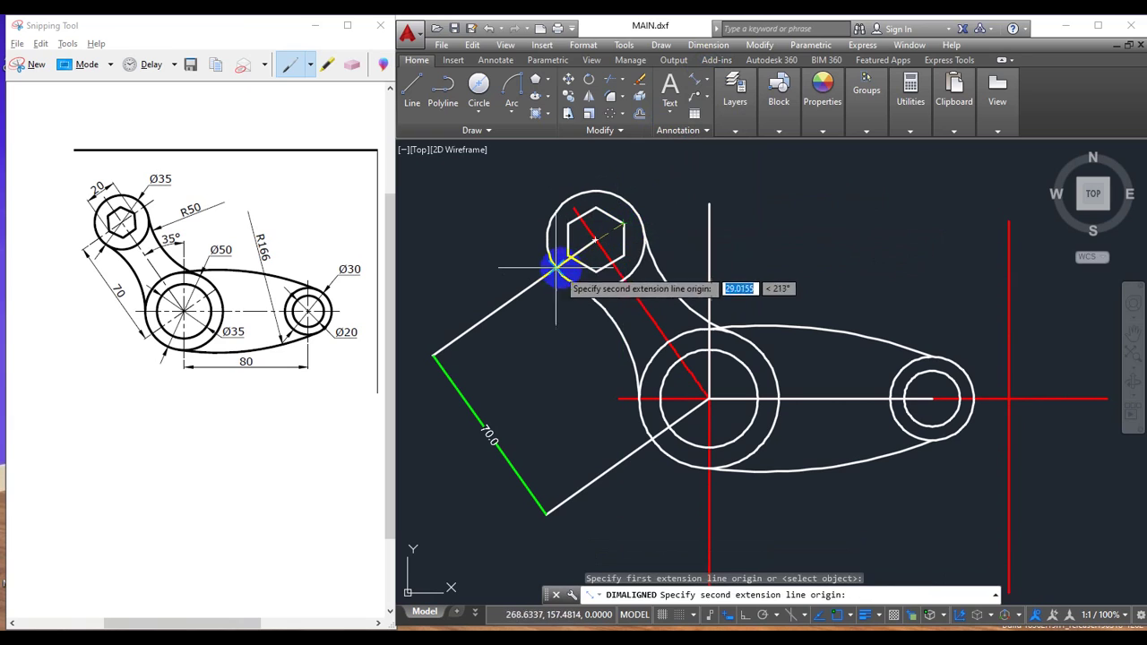
left_click(568, 253)
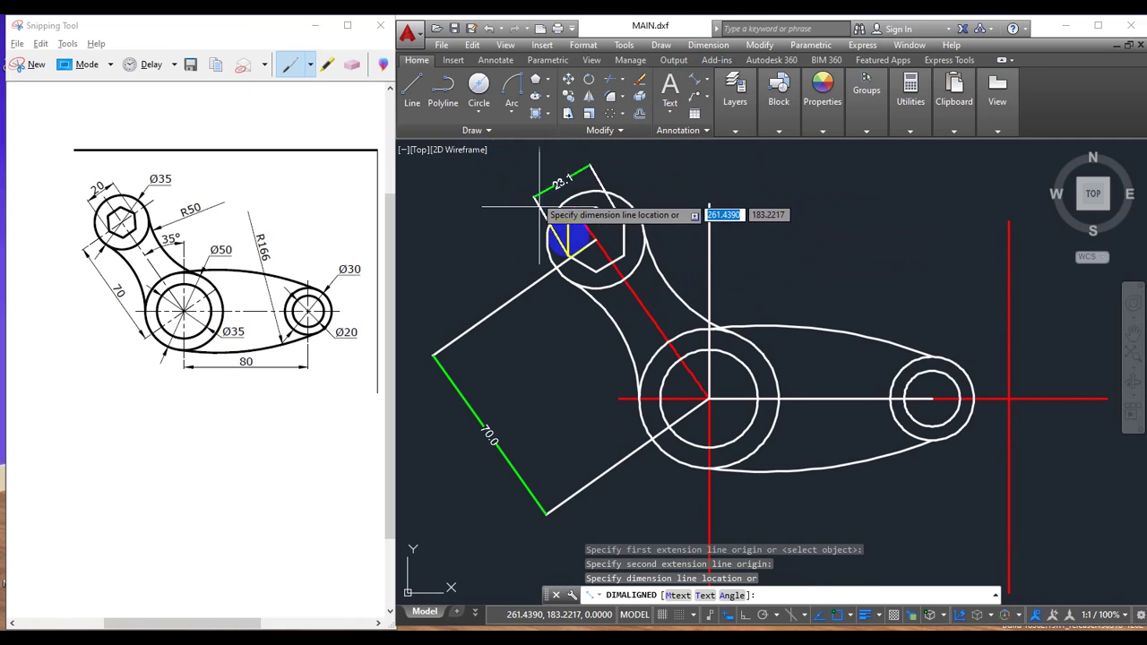
key("Escape")
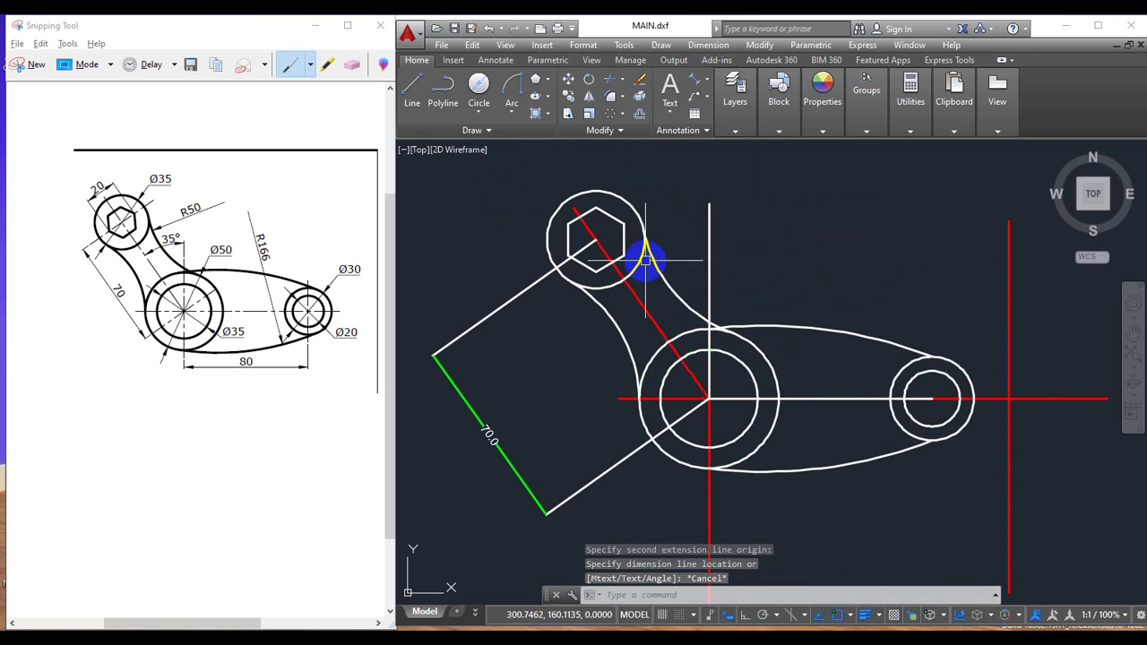
left_click(707, 82)
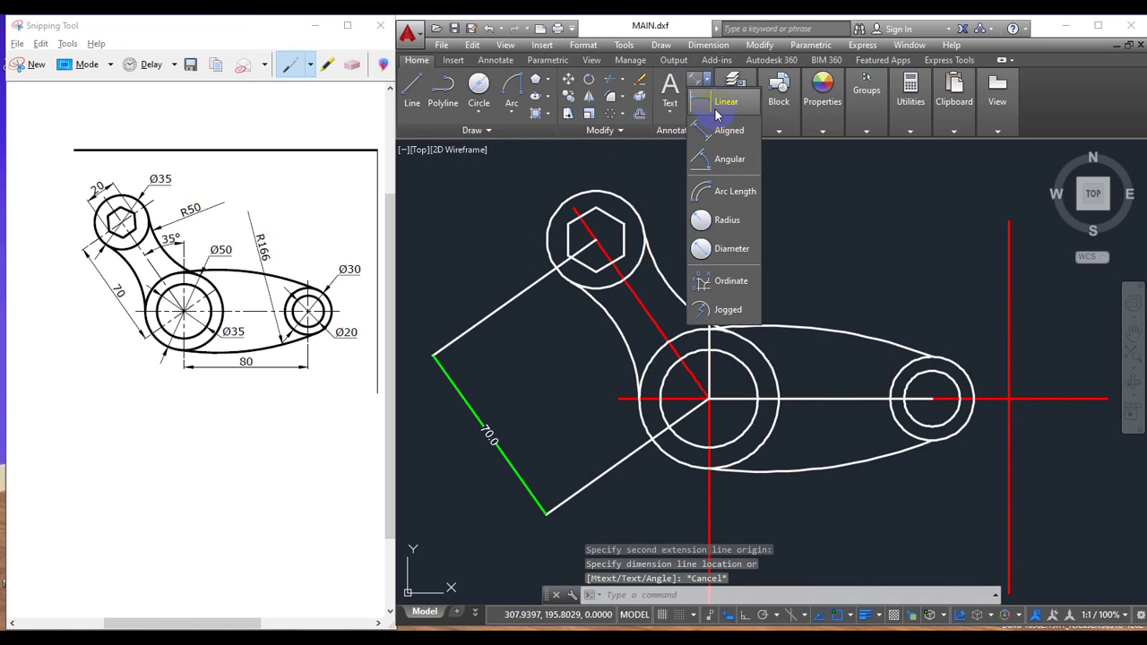
left_click(716, 113)
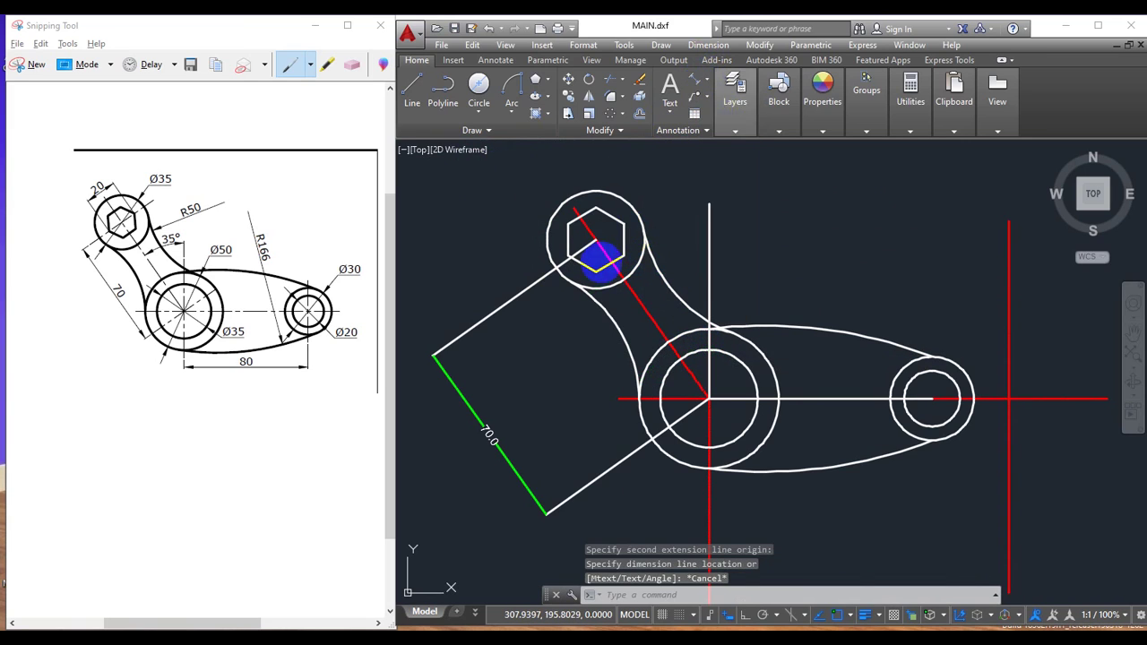
left_click(623, 223)
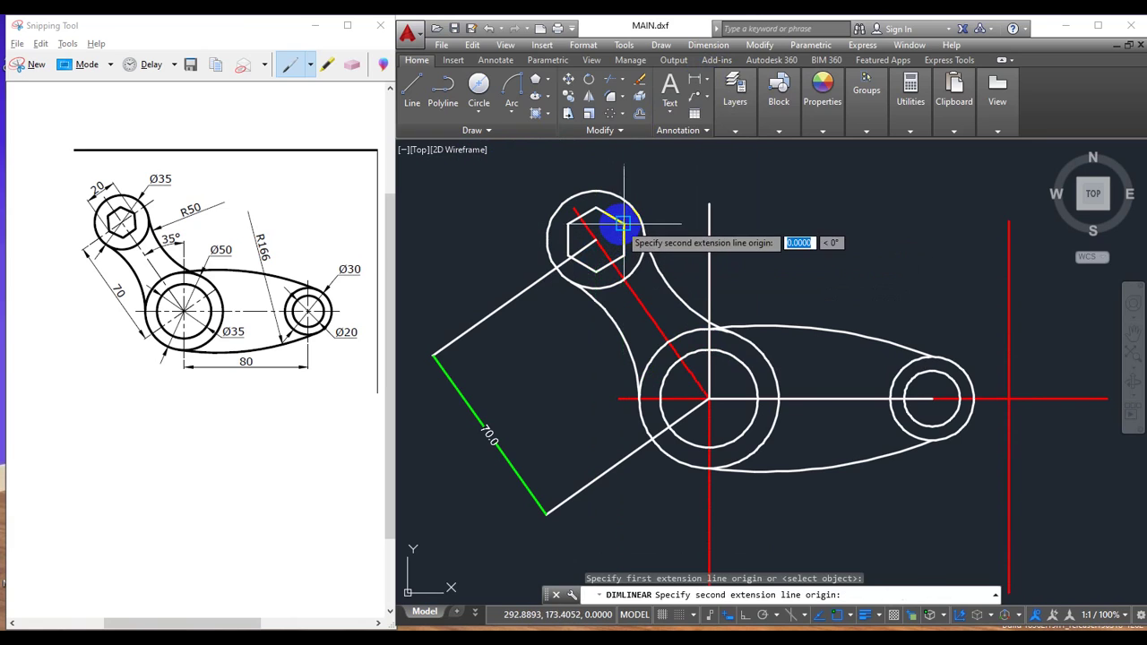
left_click(570, 258)
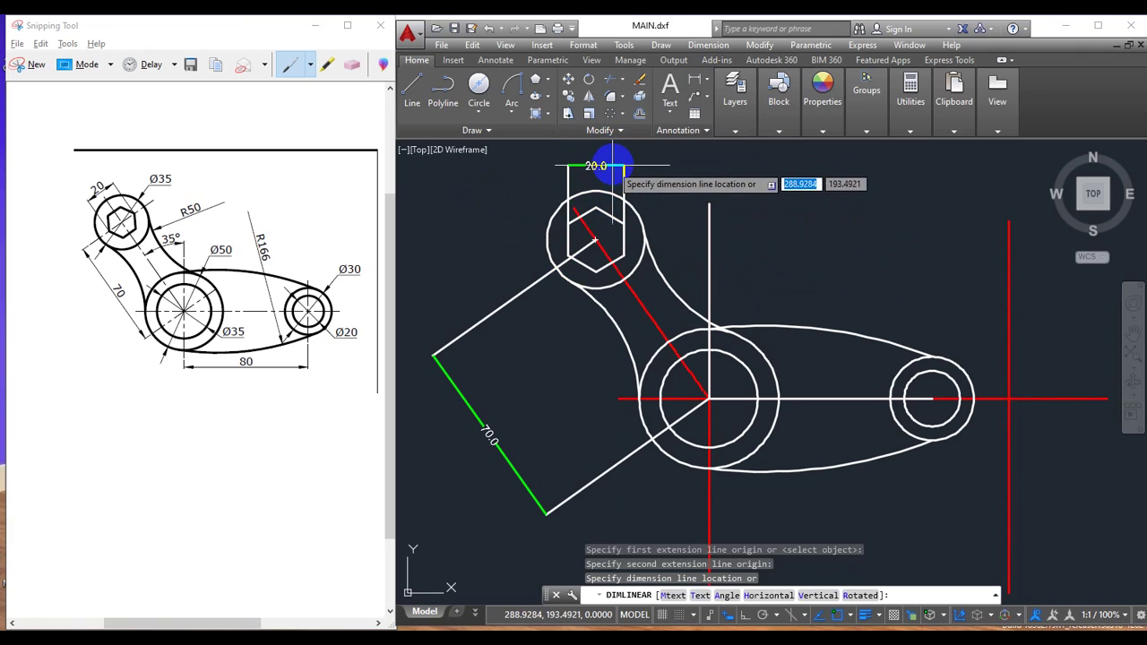
key("Escape")
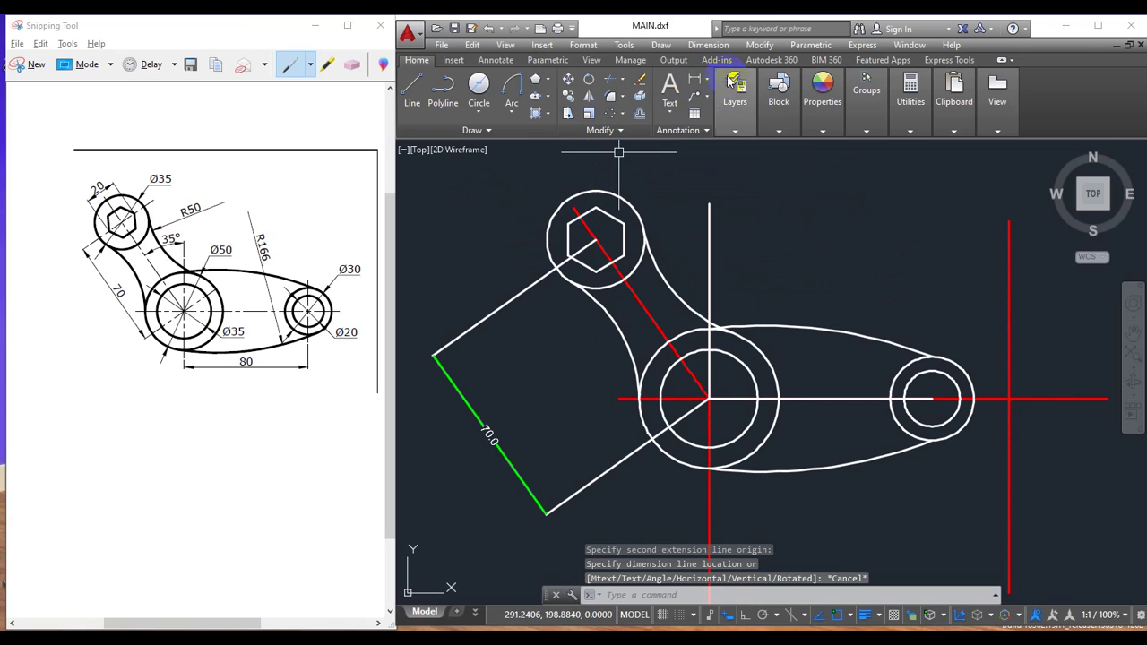
left_click(707, 81)
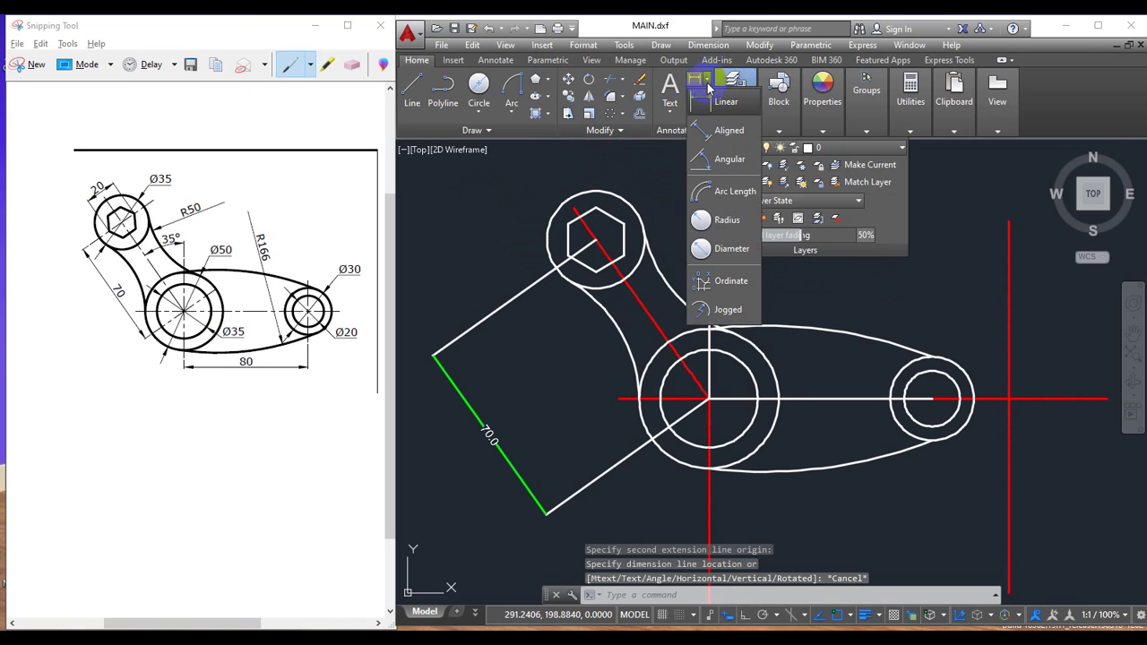
- Add an aligned 23.1 dimension between opposite hexagon corners, placed above the hexagon
left_click(727, 130)
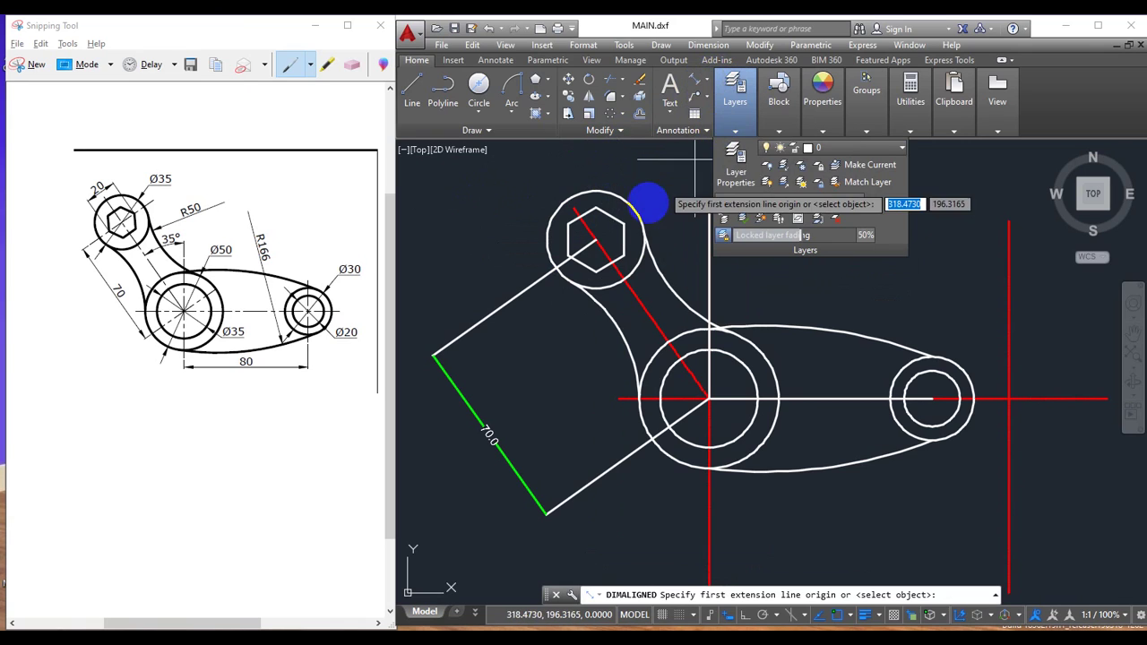
left_click(620, 222)
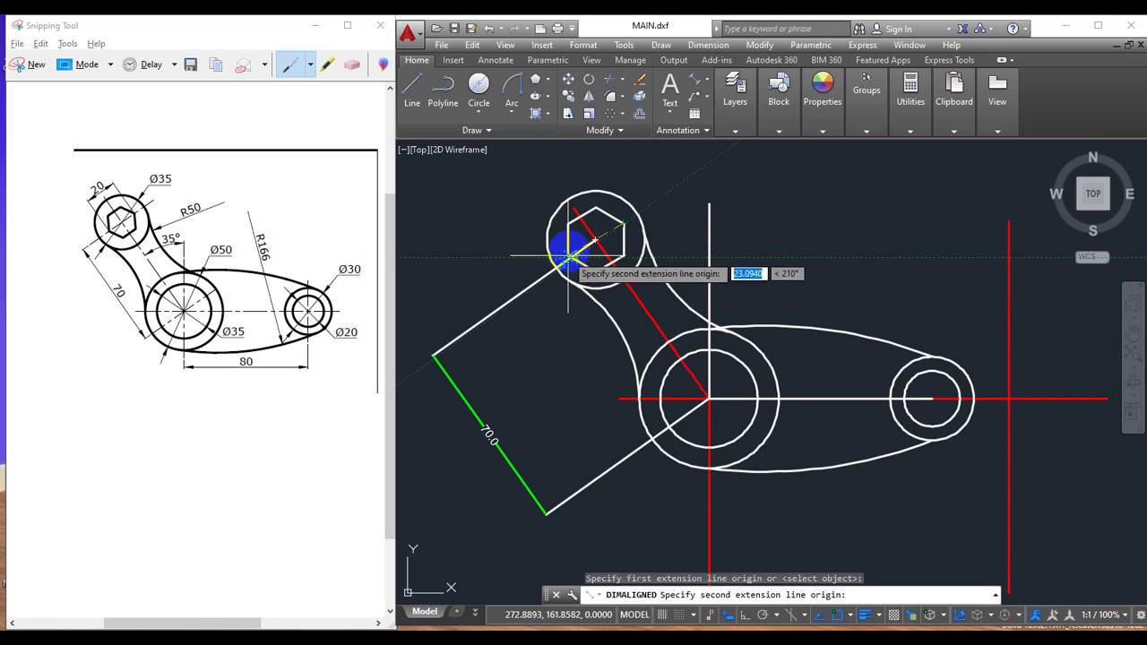
left_click(568, 256)
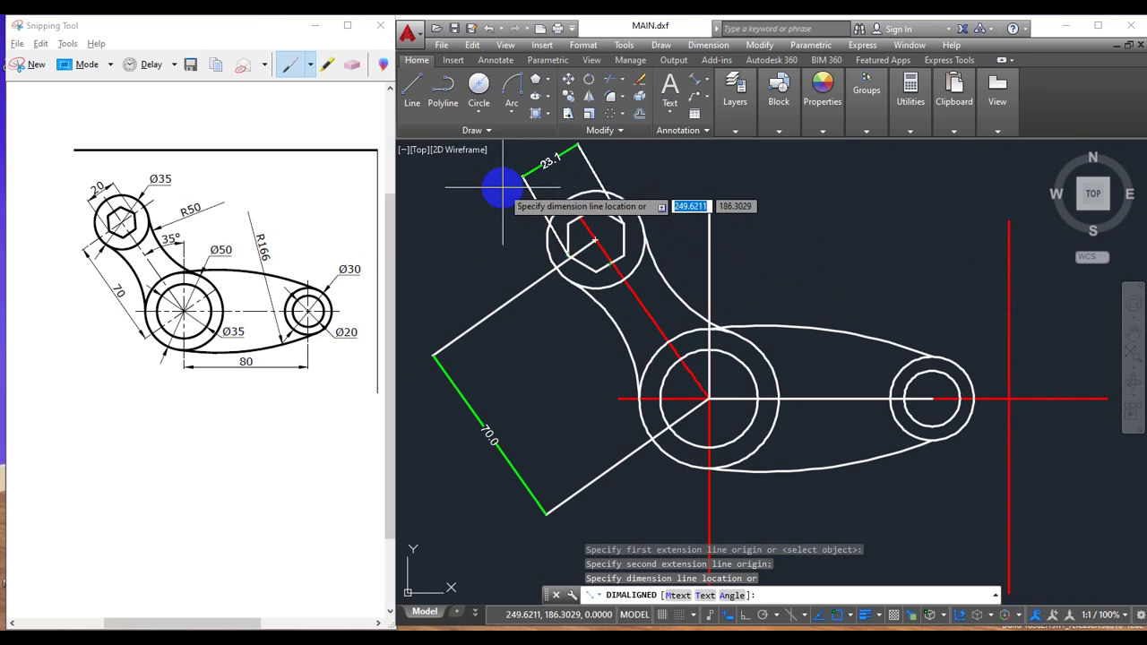
key("Escape")
key("Return")
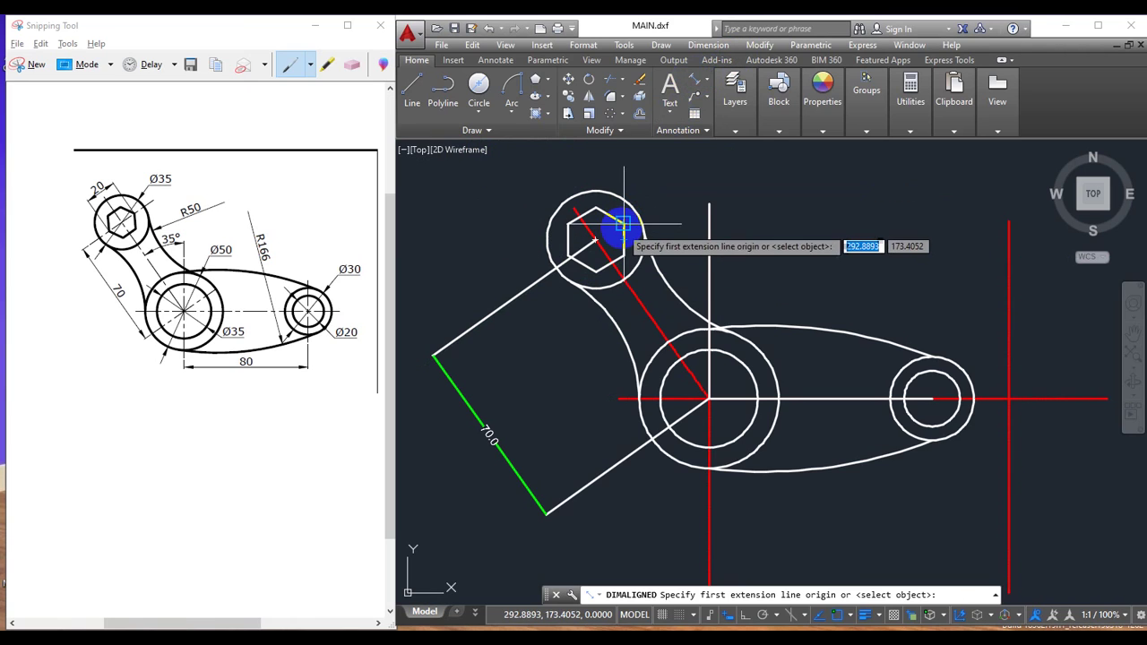
left_click(623, 224)
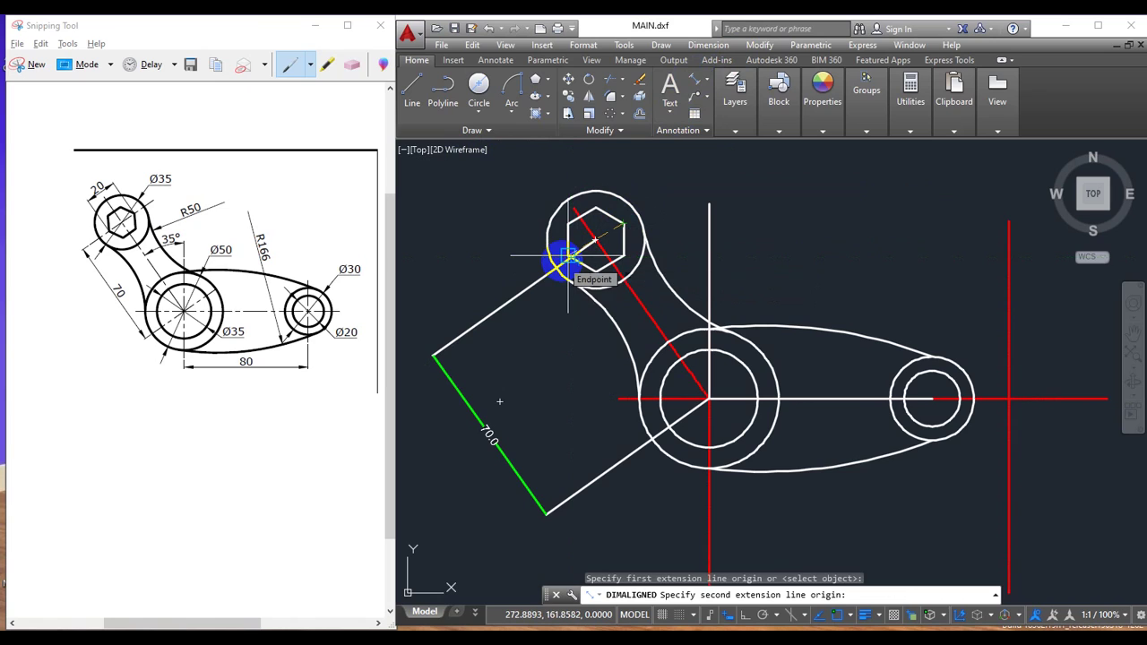
left_click(568, 255)
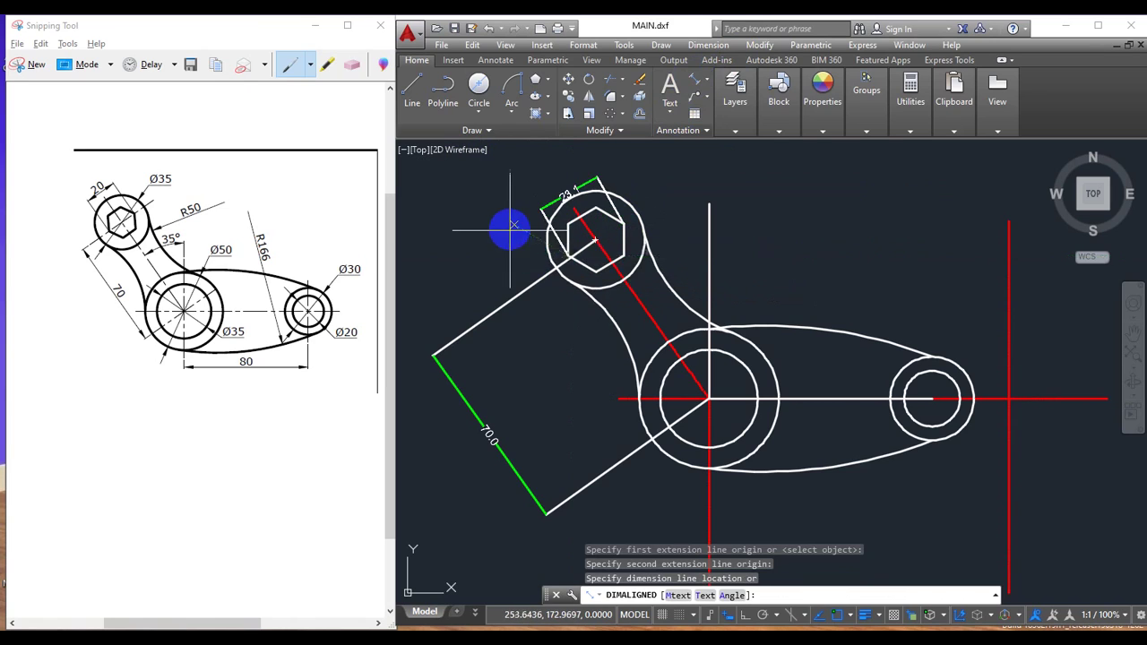
left_click(494, 204)
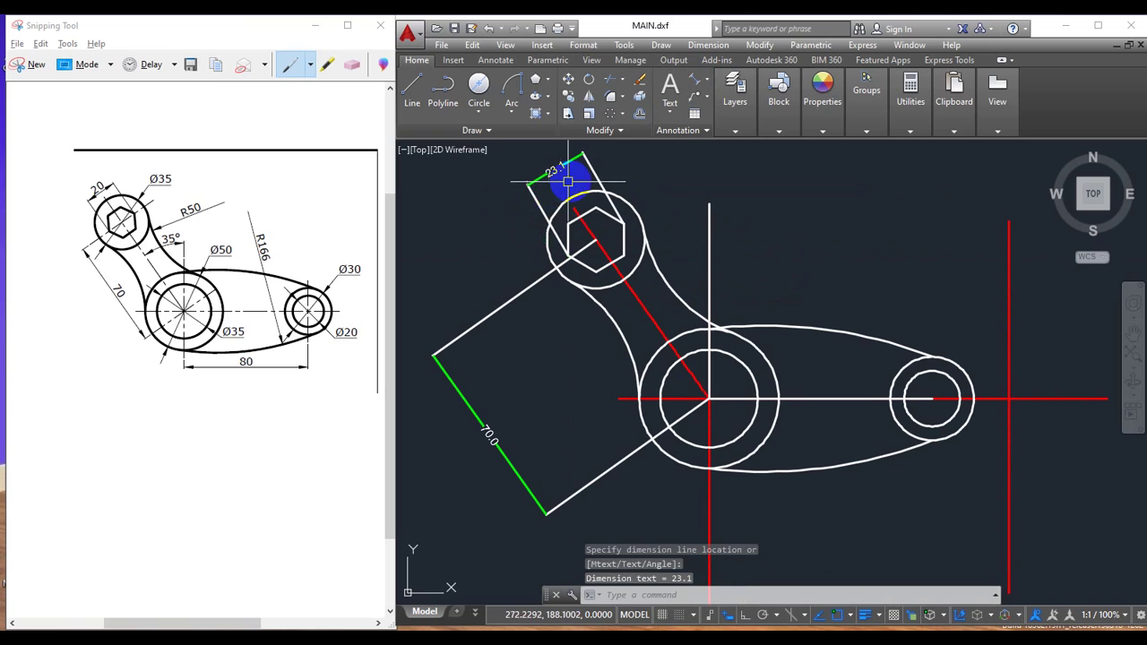
- Override that dimension's text to read 20.0
double_click(553, 175)
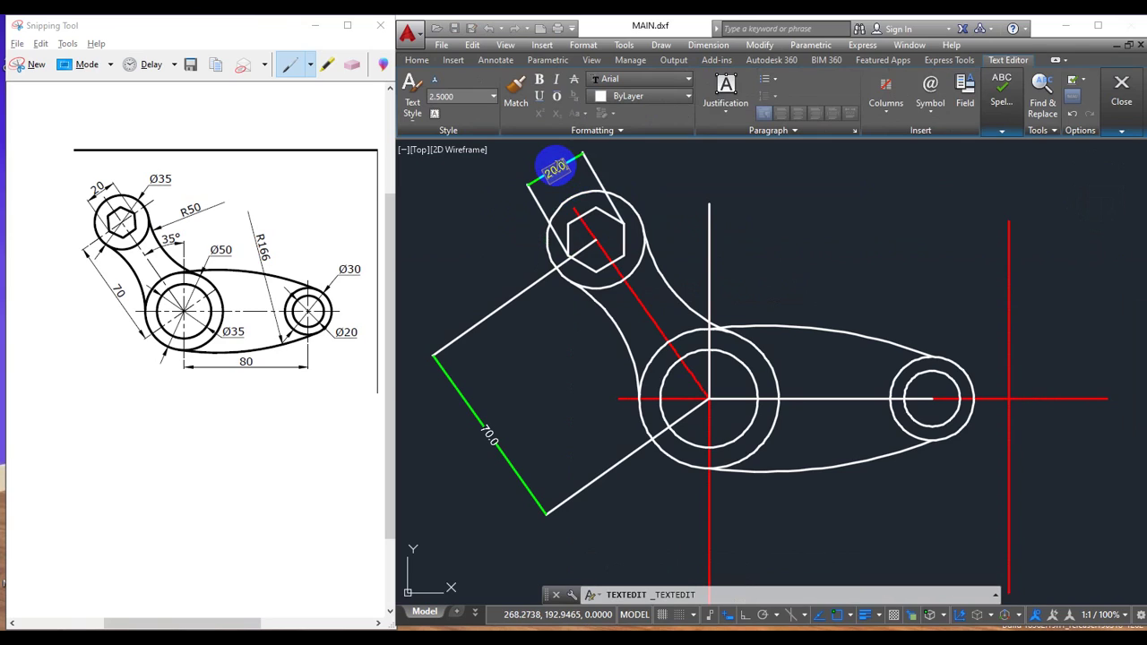
left_click(490, 235)
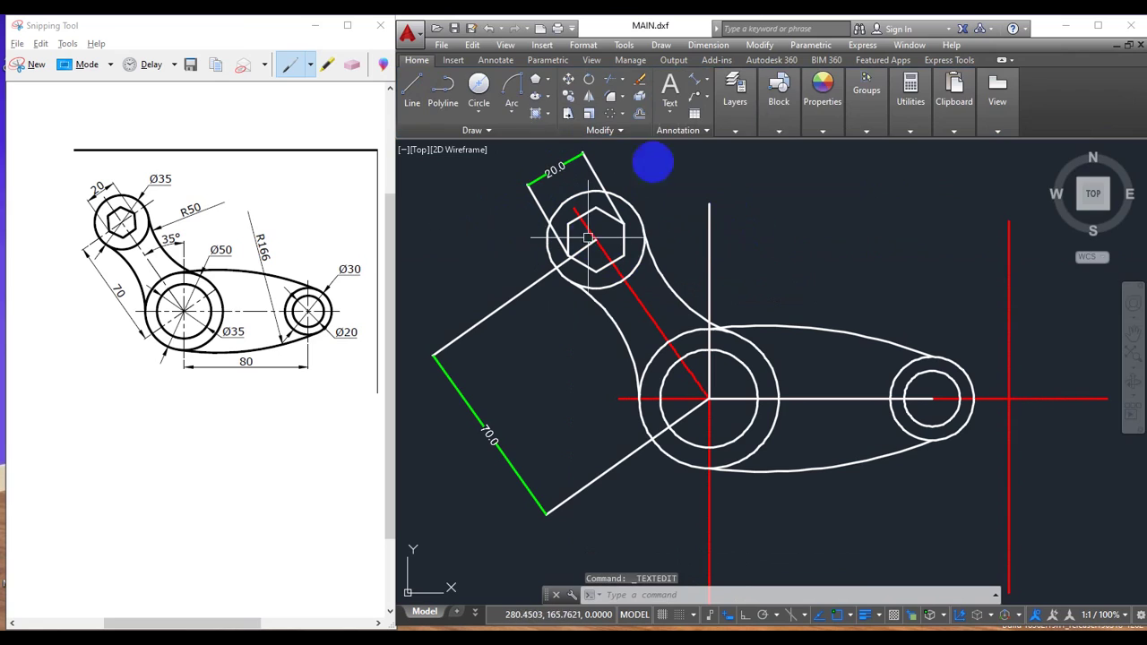
left_click(730, 87)
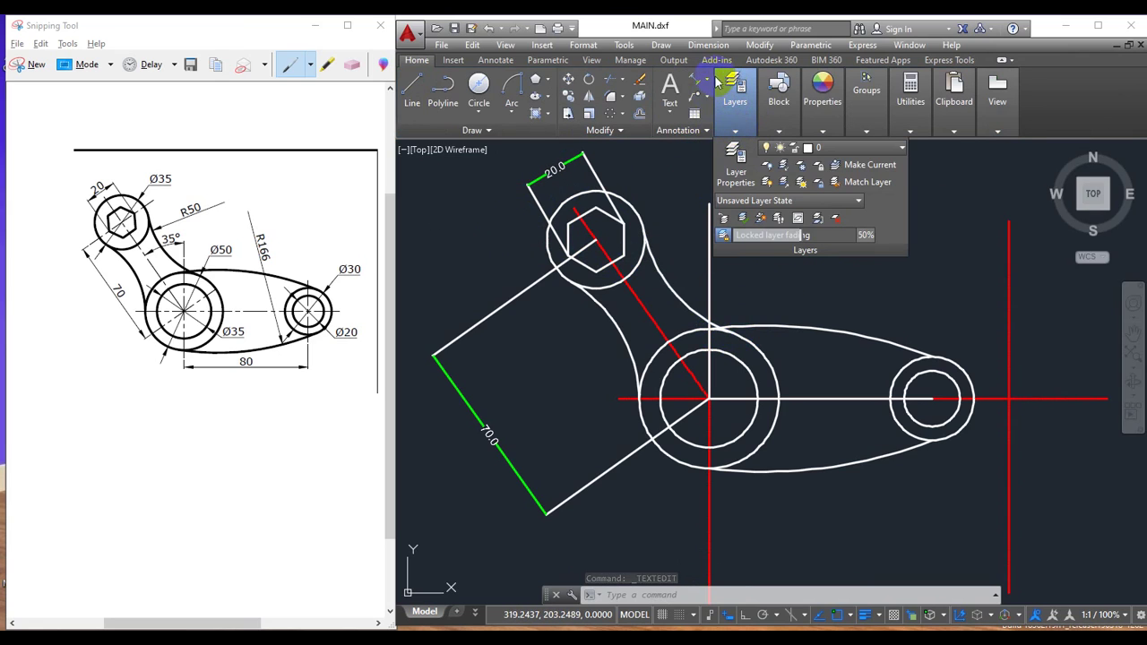
- Label the fillet arc with an R50.0 radius dimension
left_click(706, 81)
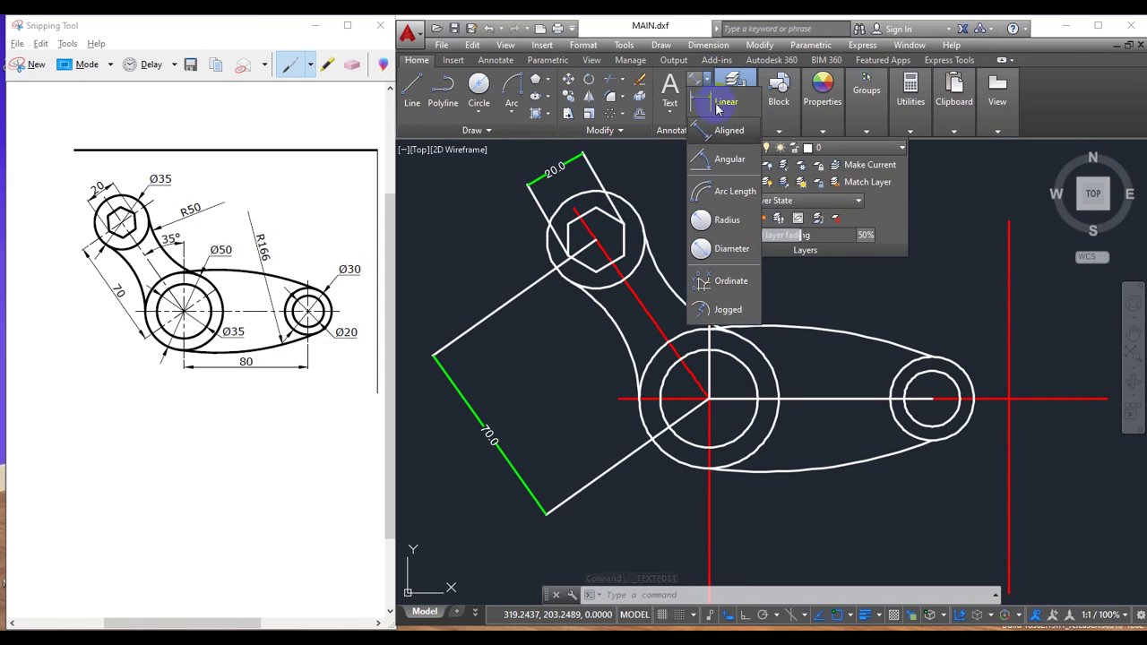
left_click(733, 222)
left_click(676, 287)
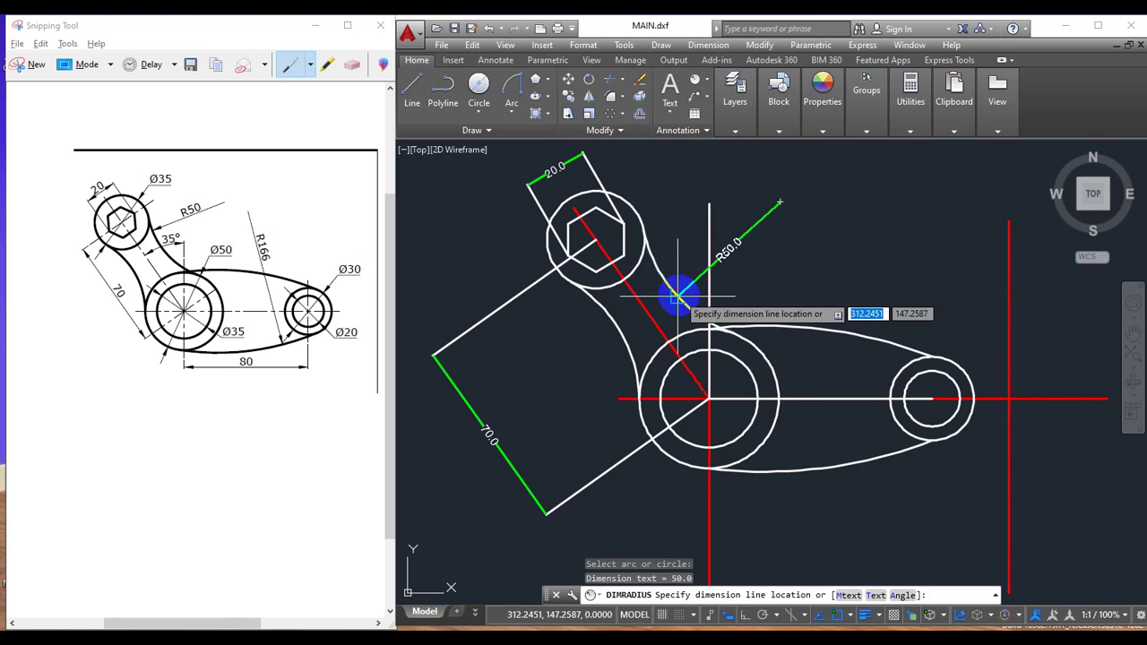
left_click(694, 273)
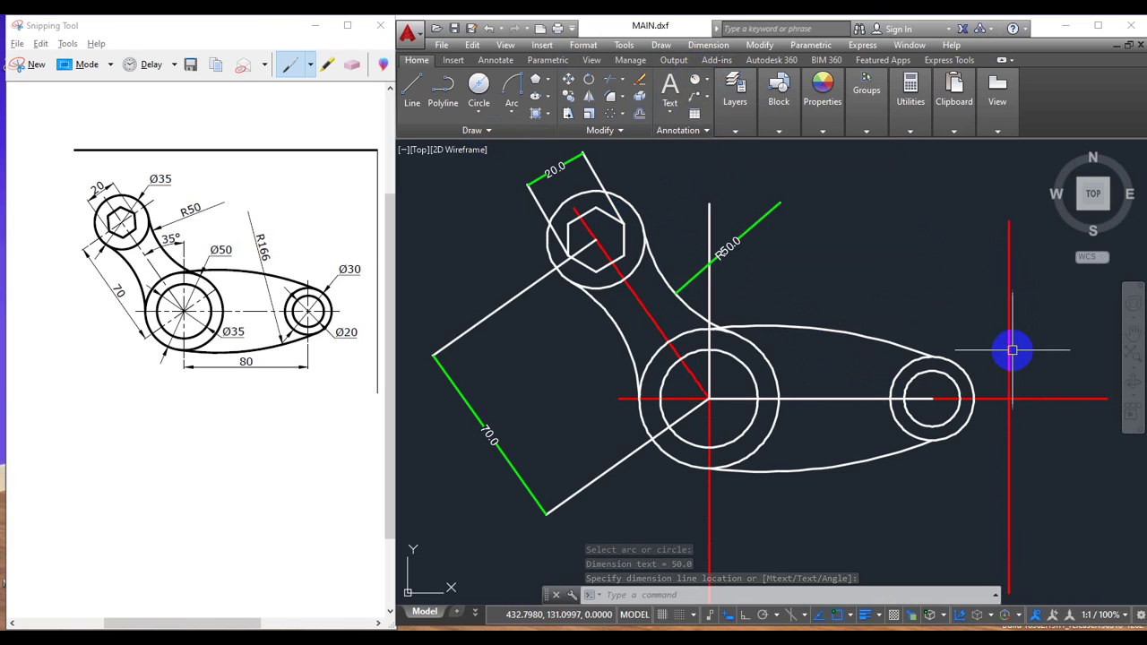
mouse_move(734, 92)
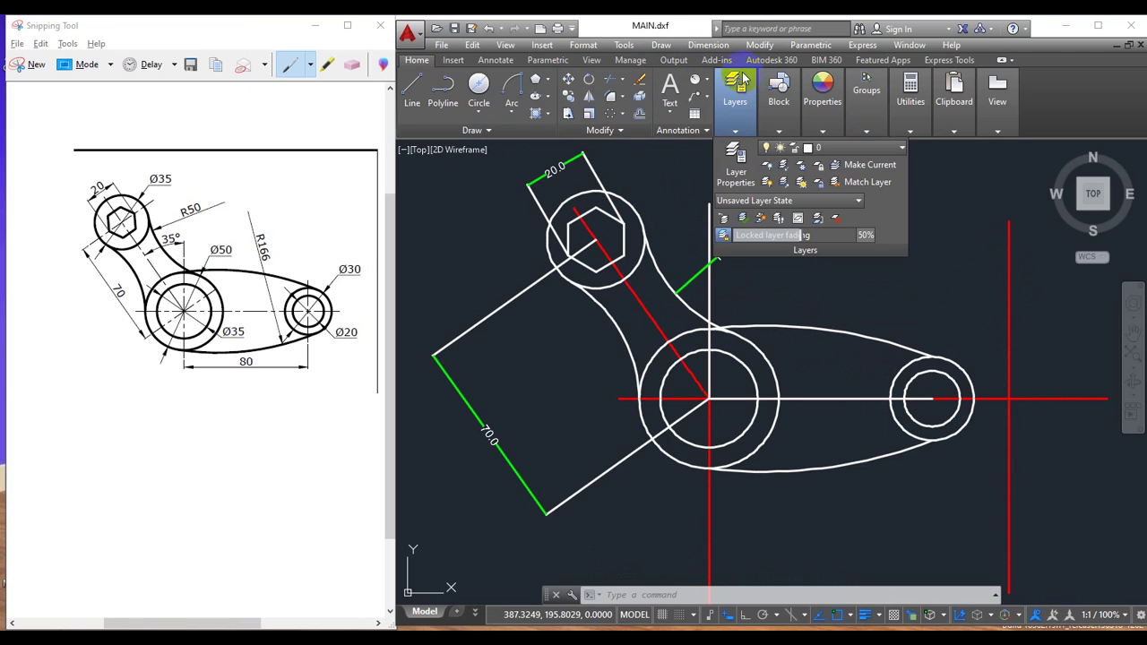
- Add an 80.0 linear dimension between the small and large circle centres, placed below the part
left_click(707, 83)
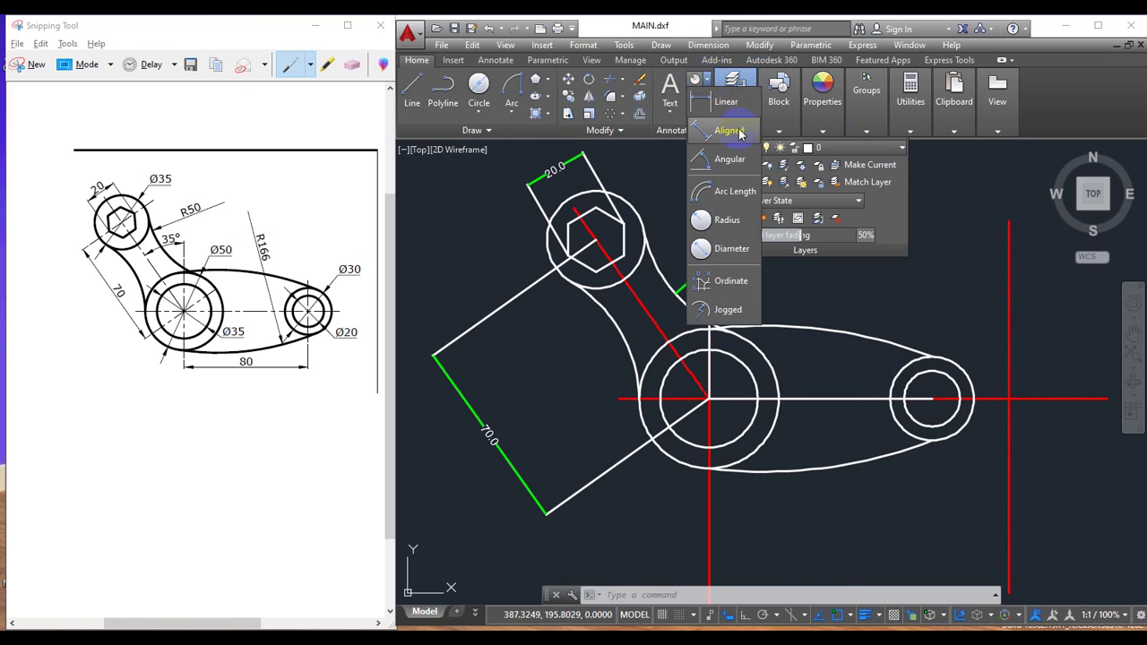
left_click(726, 102)
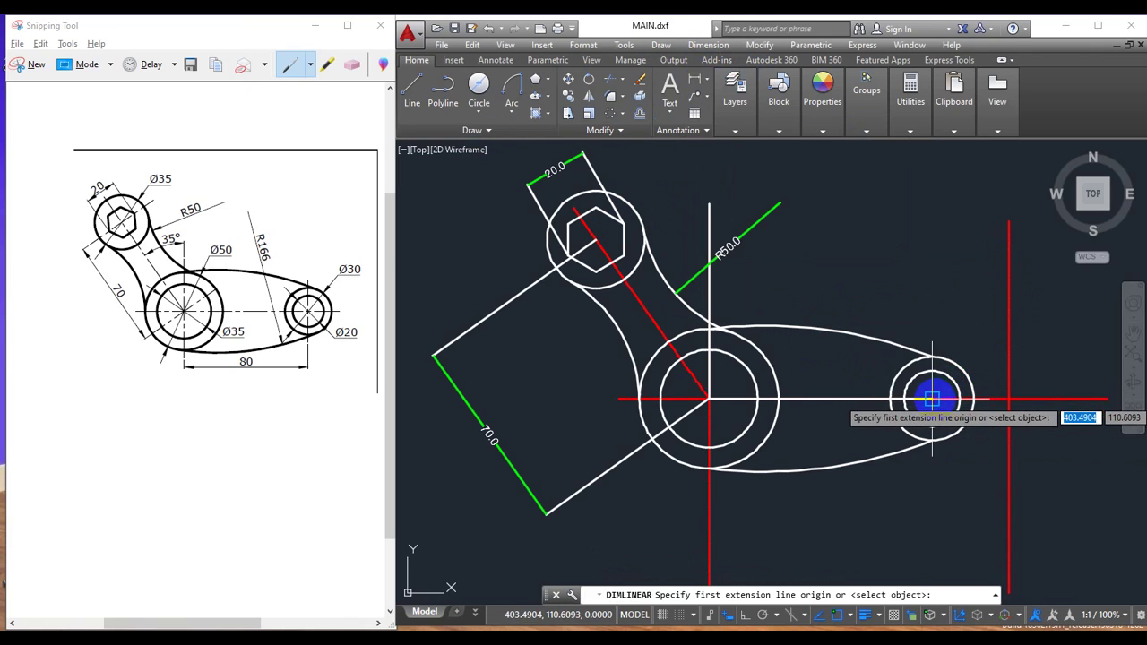
left_click(932, 398)
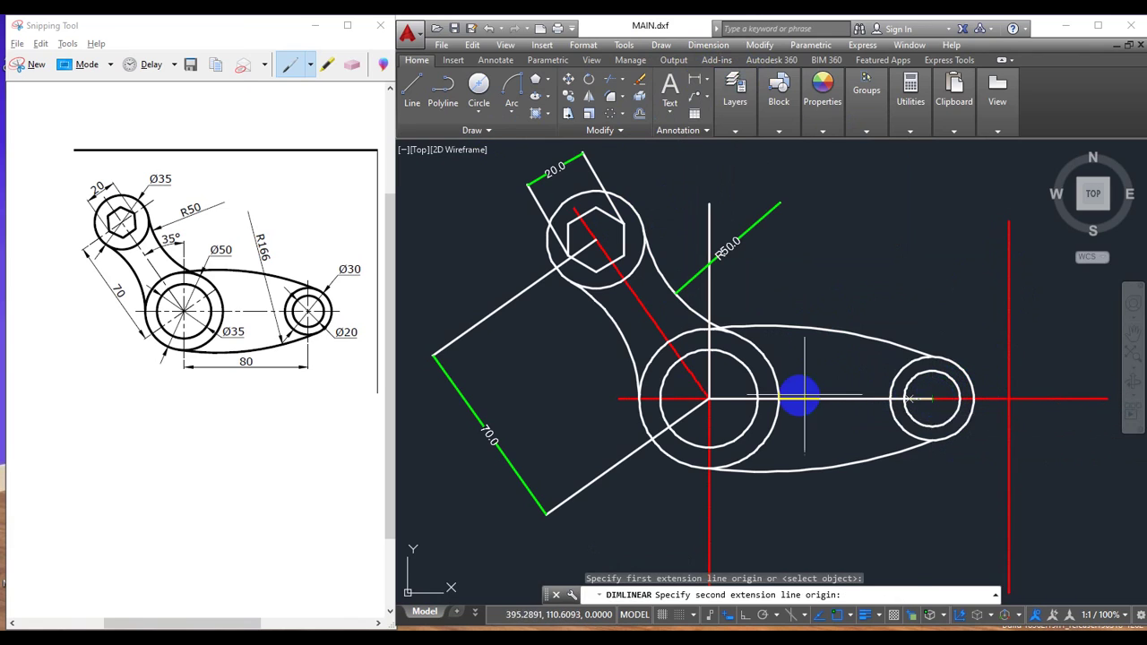
left_click(708, 398)
left_click(743, 529)
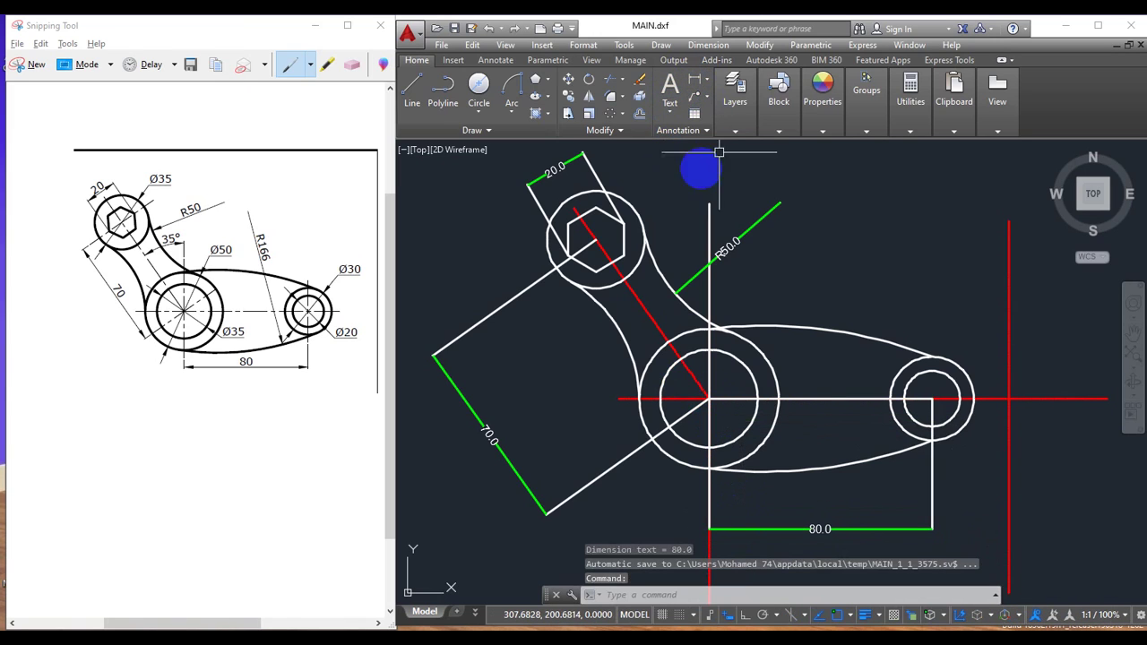
left_click(708, 81)
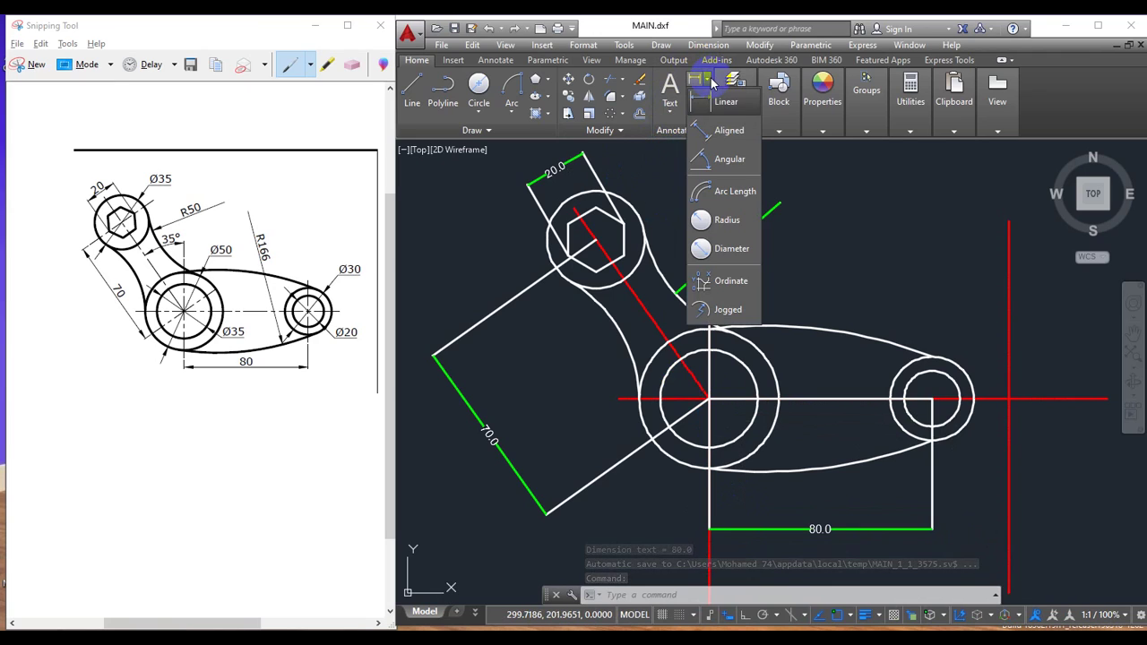
- Add a Ø35.0 diameter dimension to the hub's inner circle
left_click(731, 249)
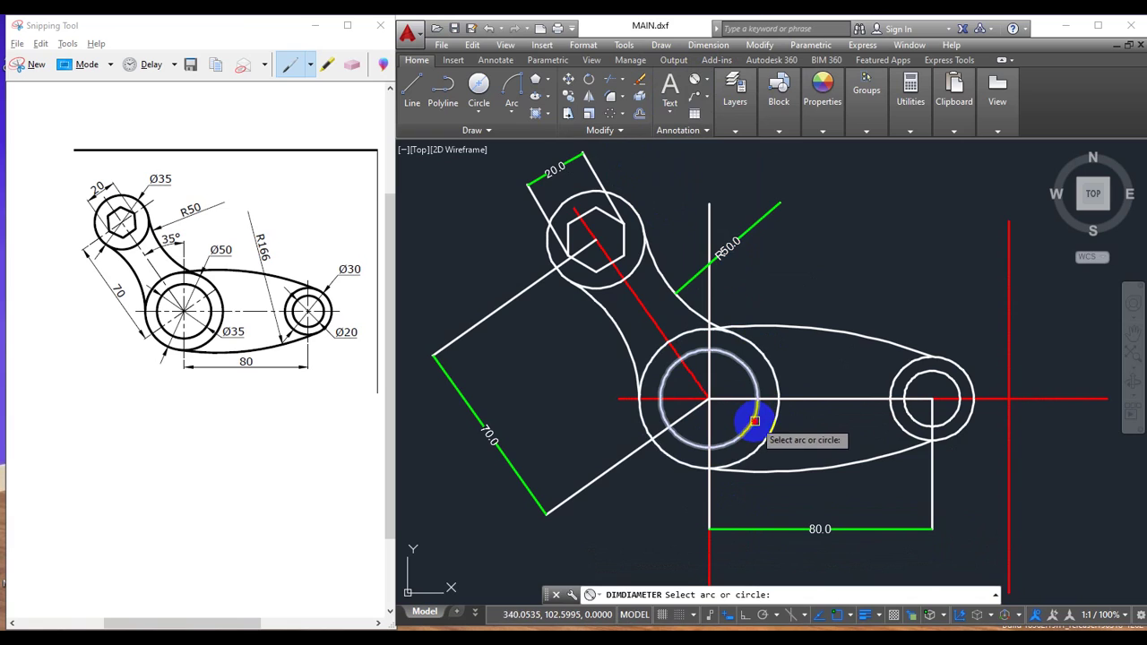
left_click(754, 421)
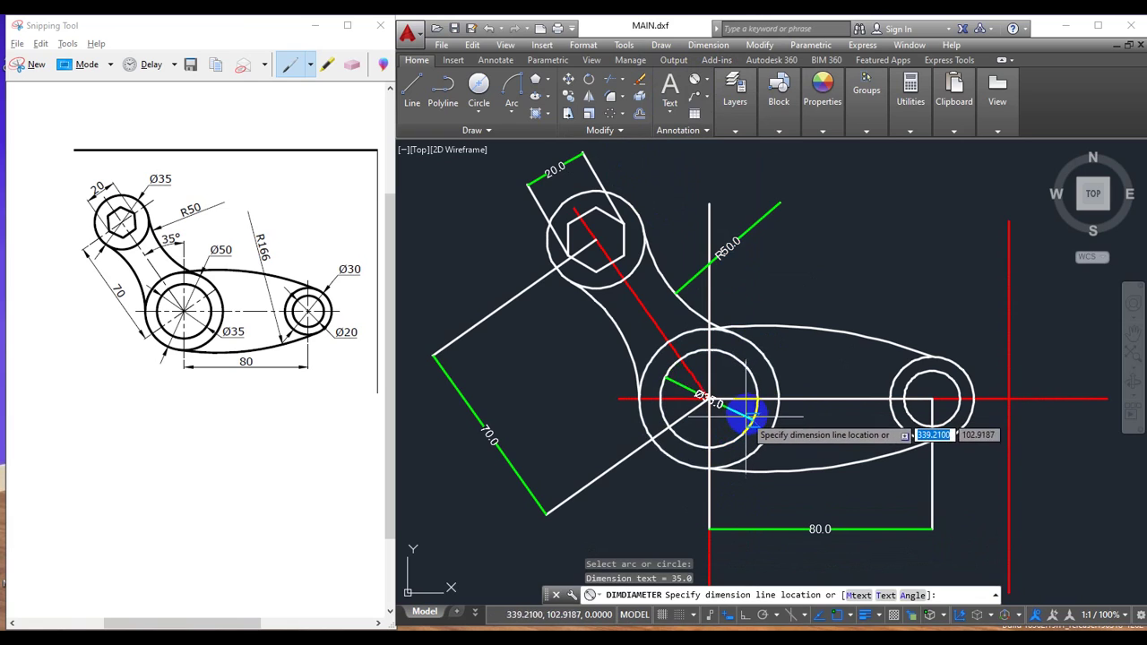
left_click(746, 415)
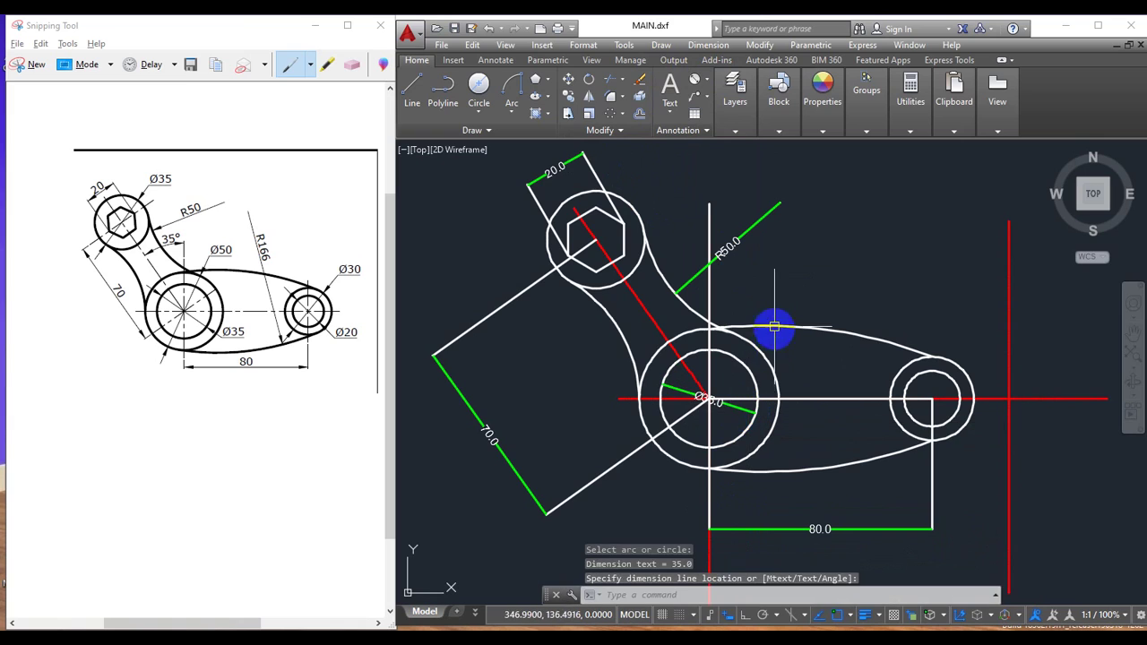
right_click(778, 372)
key("Escape")
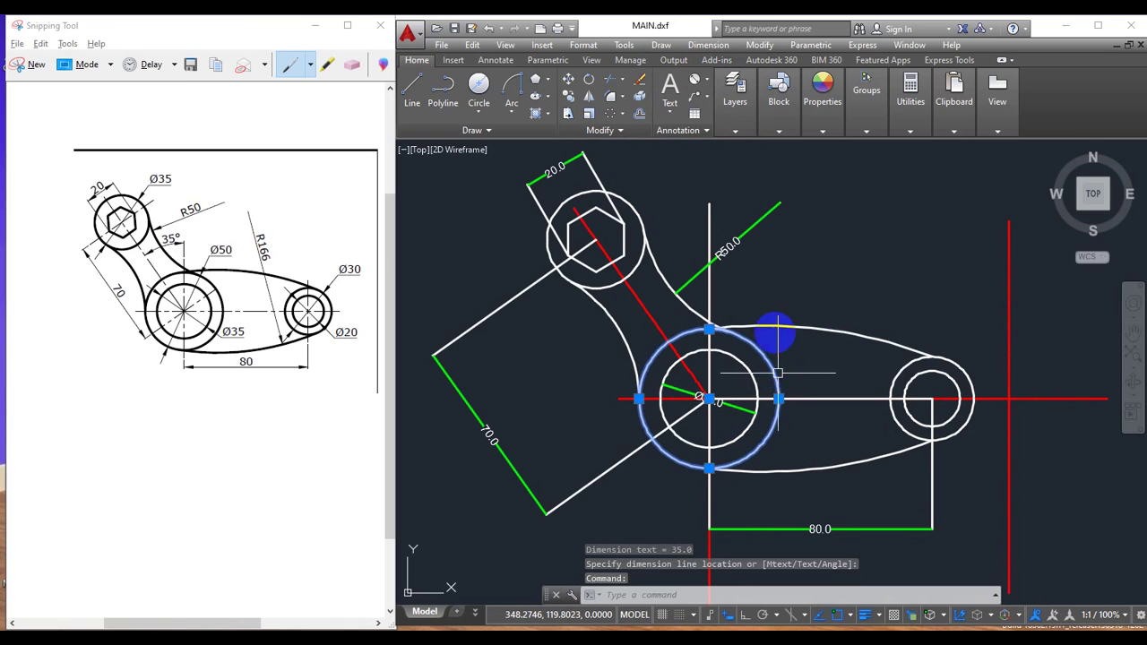
- Start a Ø50 diameter dimension on the hub's outer circle, then cancel it
left_click(734, 100)
left_click(692, 83)
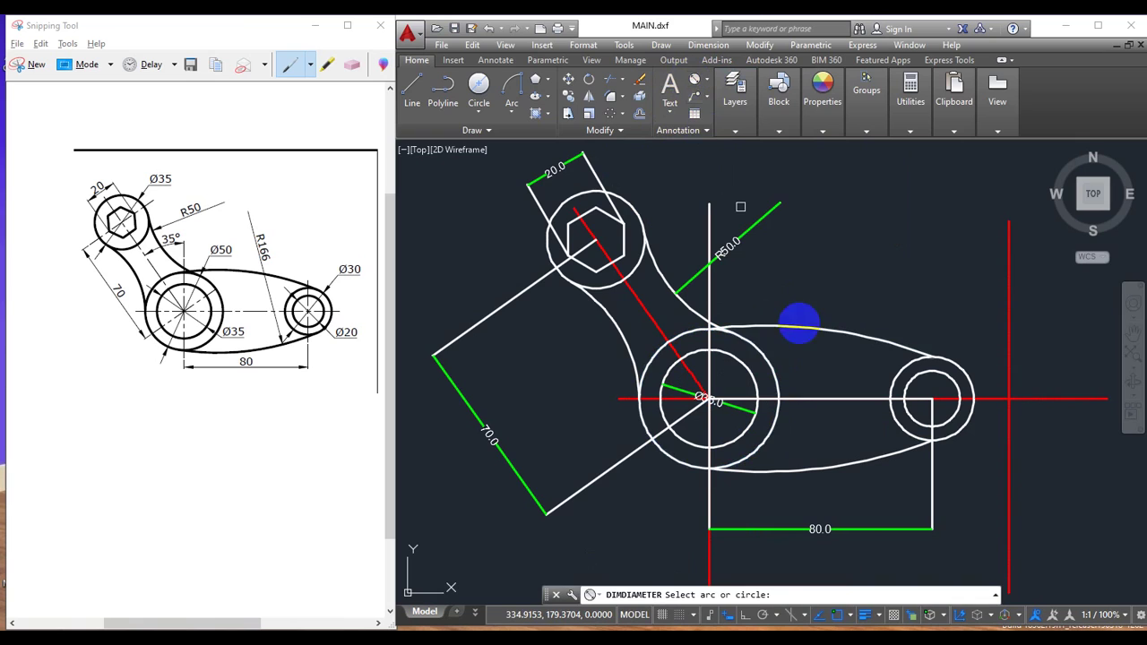
left_click(760, 327)
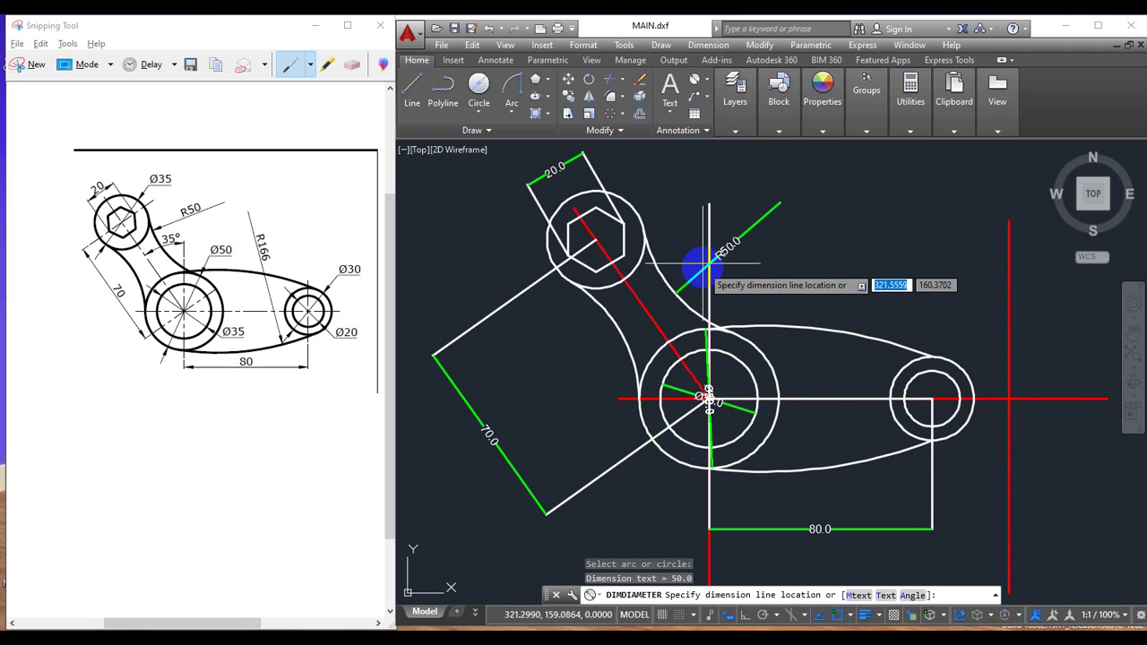
key("Escape")
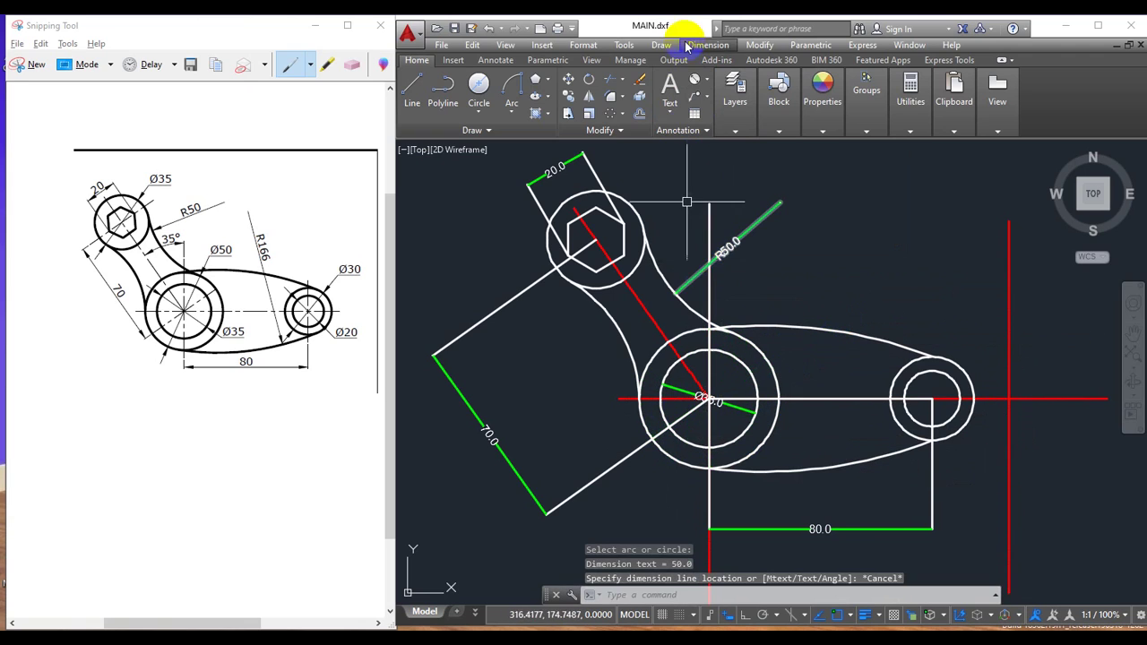
- Set the Standard dimension style's fit option to 'Either text or arrows (best fit)'
left_click(578, 49)
left_click(639, 206)
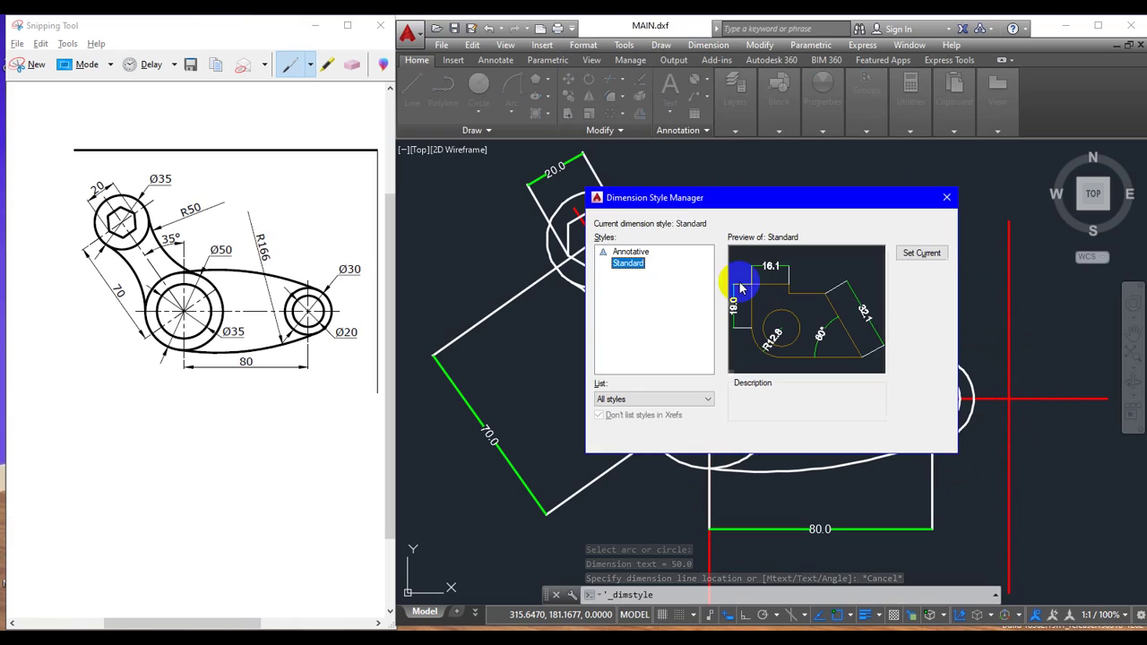
left_click(920, 298)
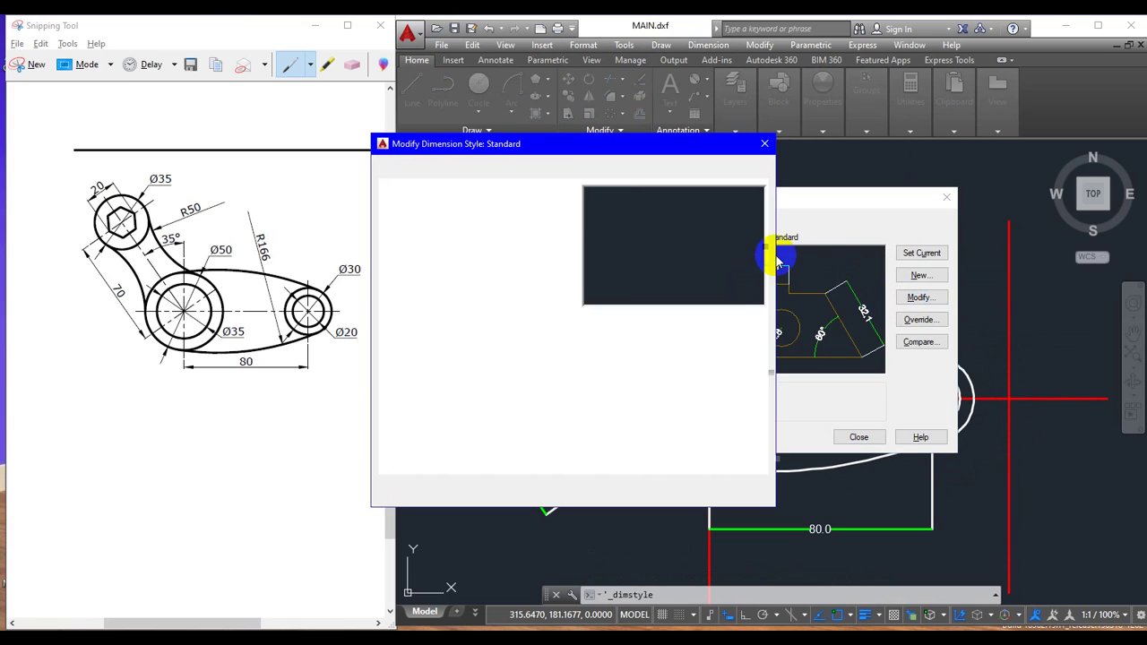
left_click(425, 246)
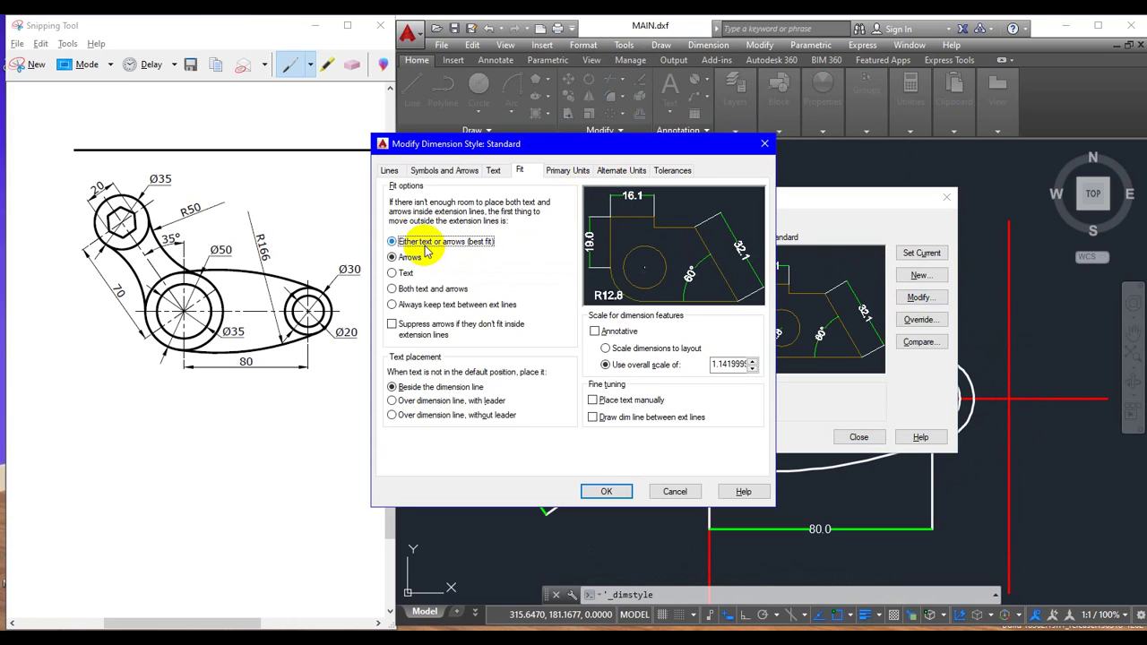
left_click(609, 490)
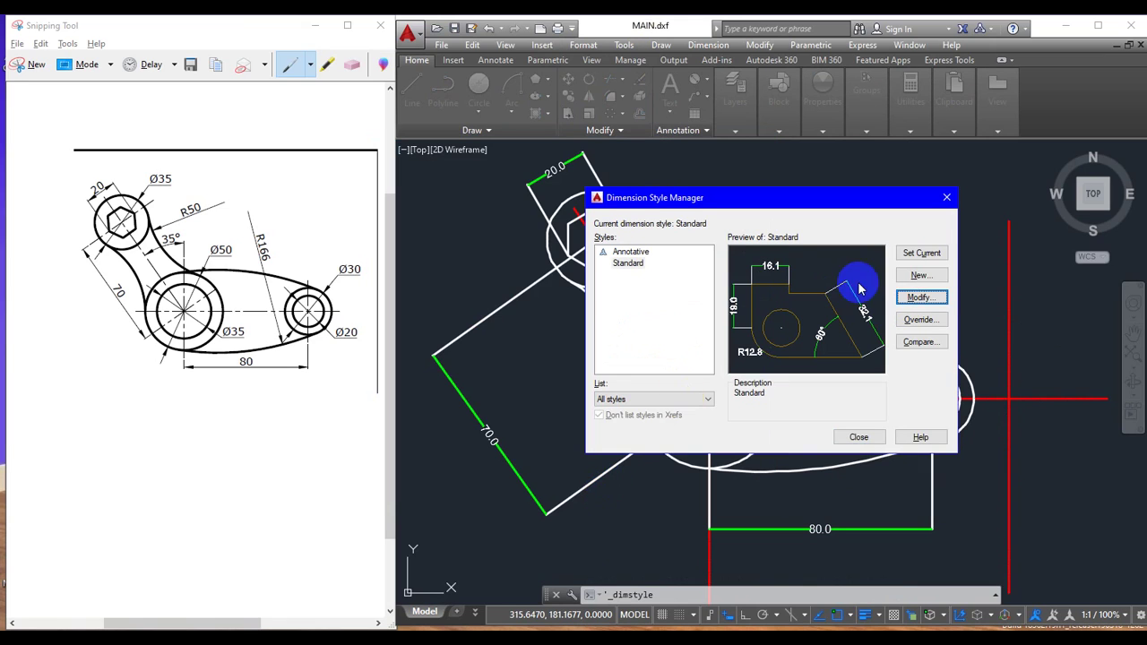
left_click(947, 198)
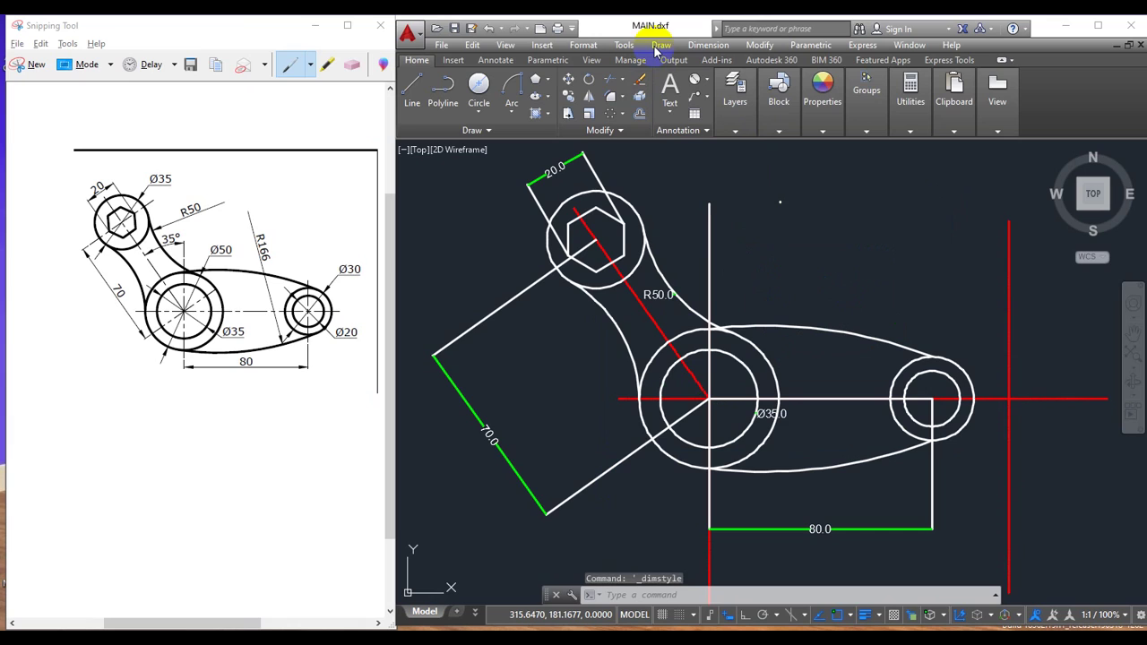
- Add a Ø50.0 diameter dimension to the hub's outer circle, placed upper right
left_click(694, 82)
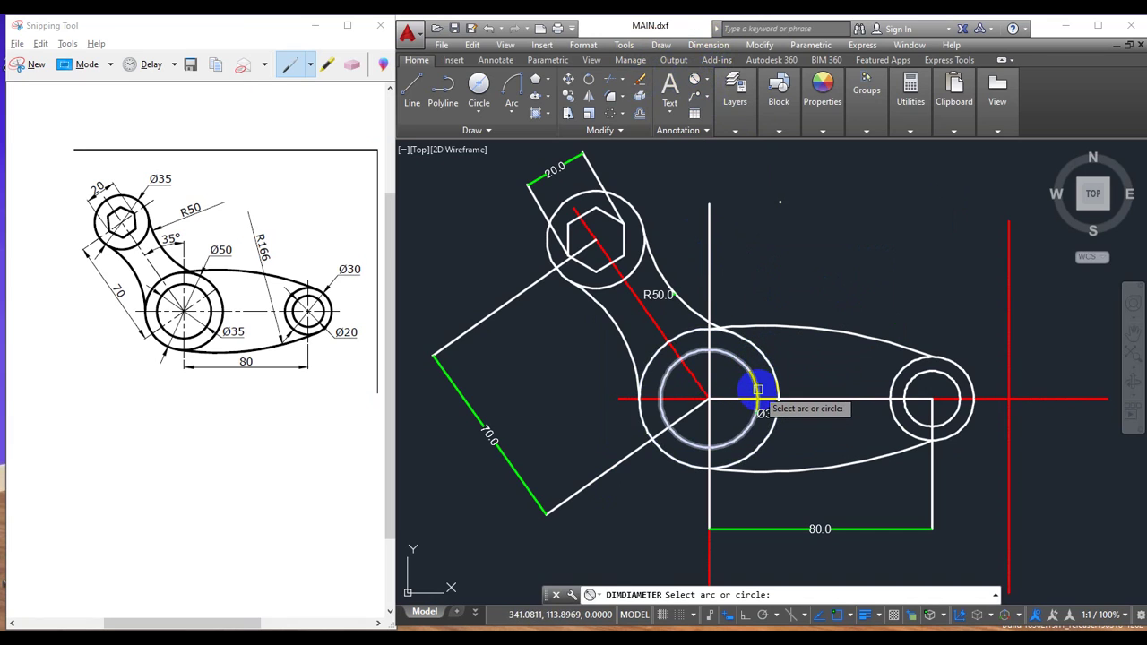
left_click(770, 371)
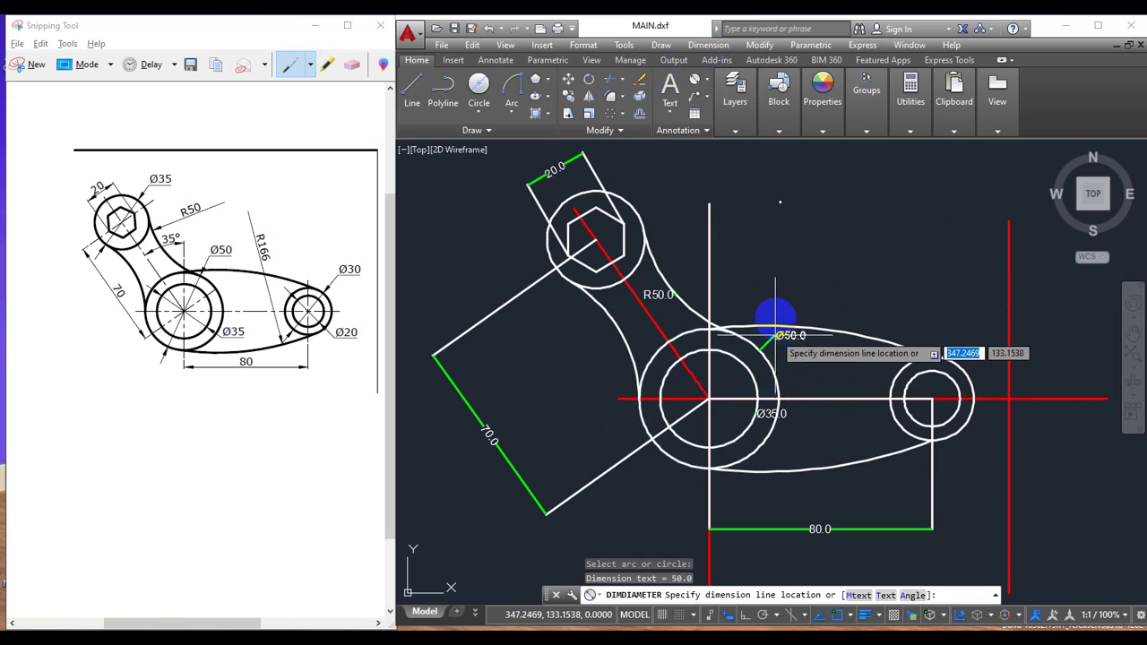
left_click(779, 254)
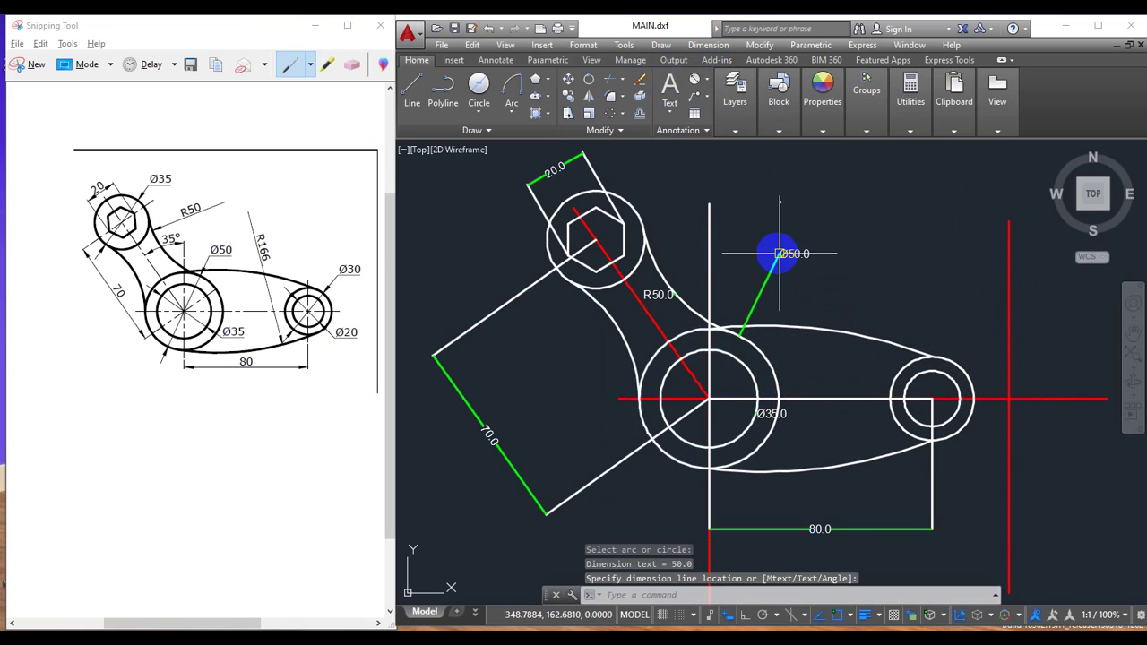
- Re-dimension the inner circle as Ø35.0 below the hub and delete the old cramped Ø35 dimension
left_click(752, 377)
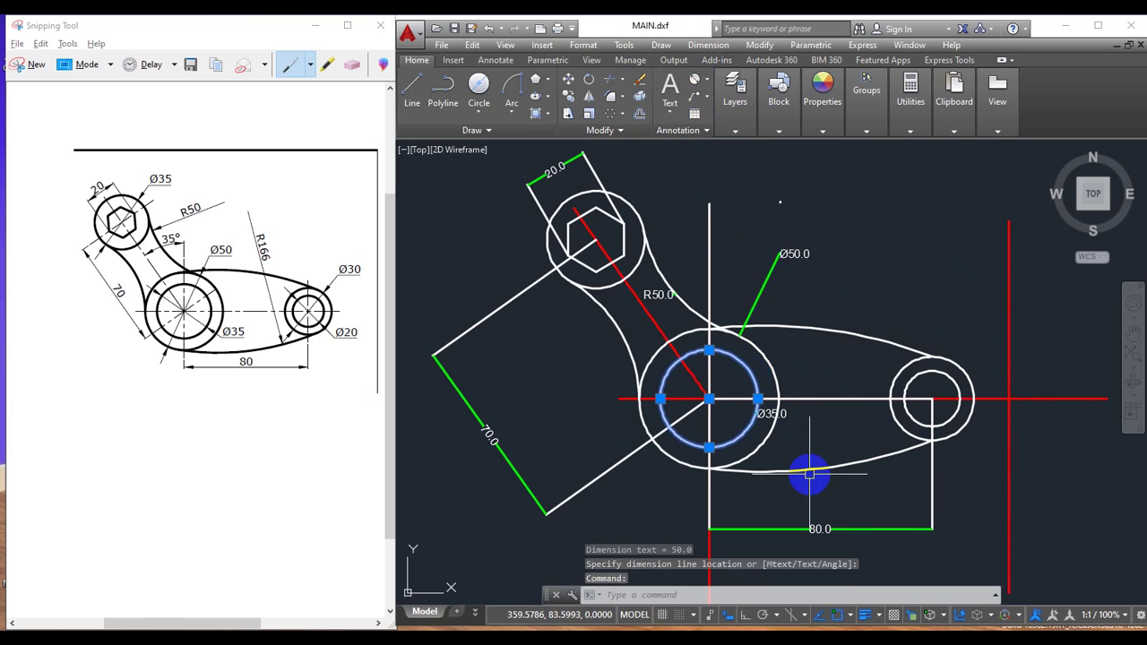
left_click(694, 81)
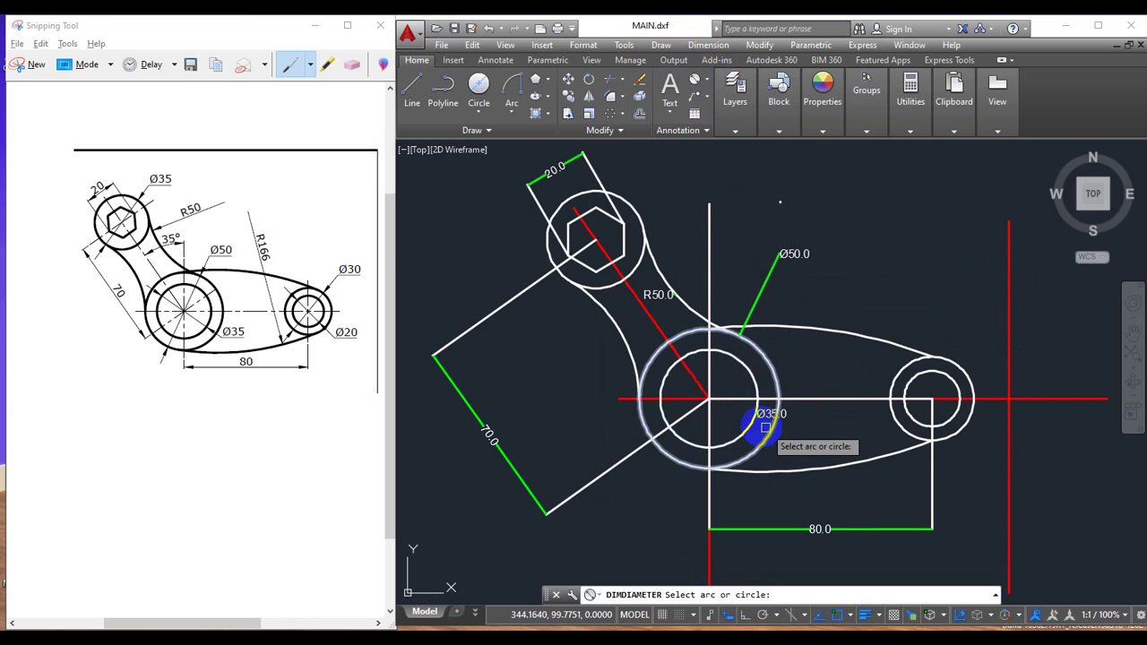
left_click(747, 428)
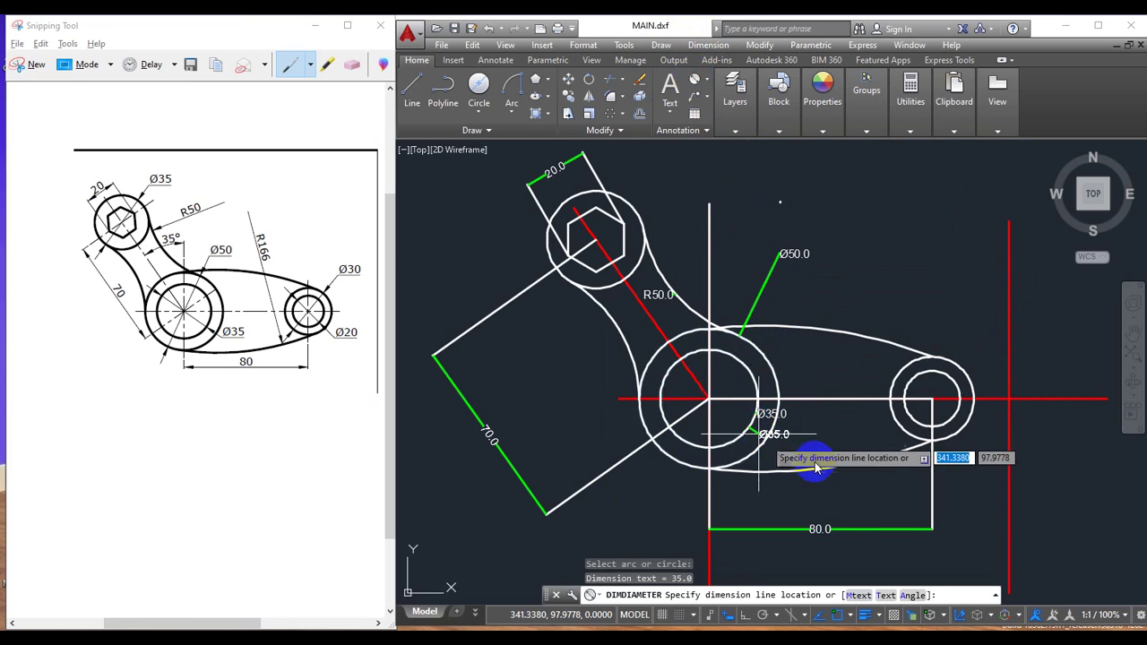
left_click(768, 507)
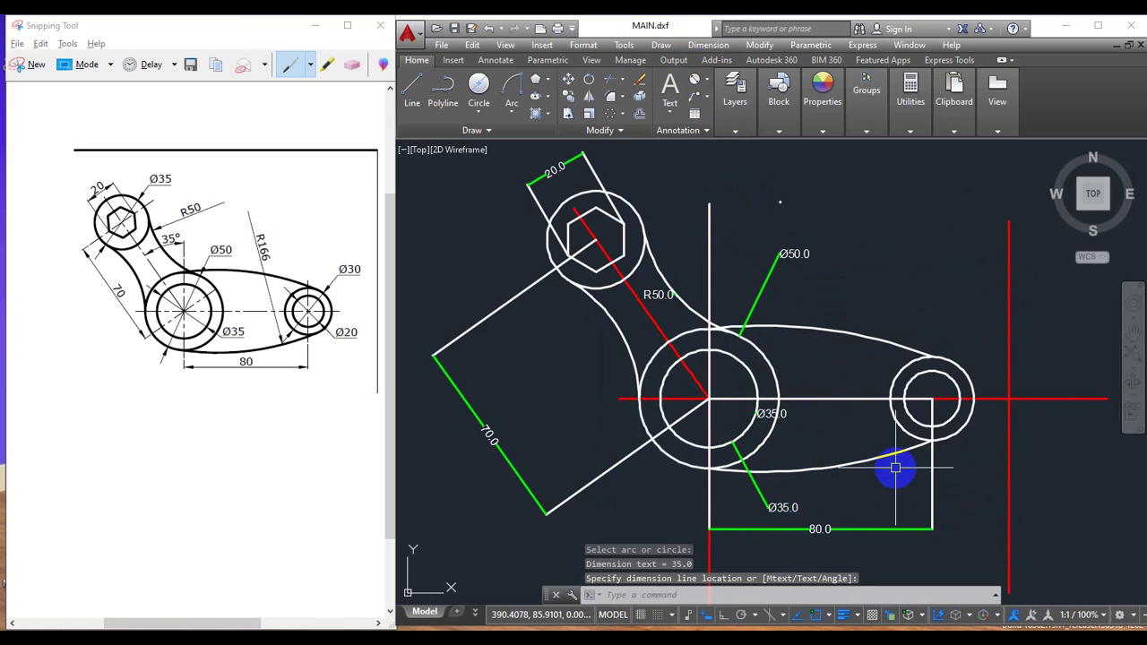
mouse_move(773, 414)
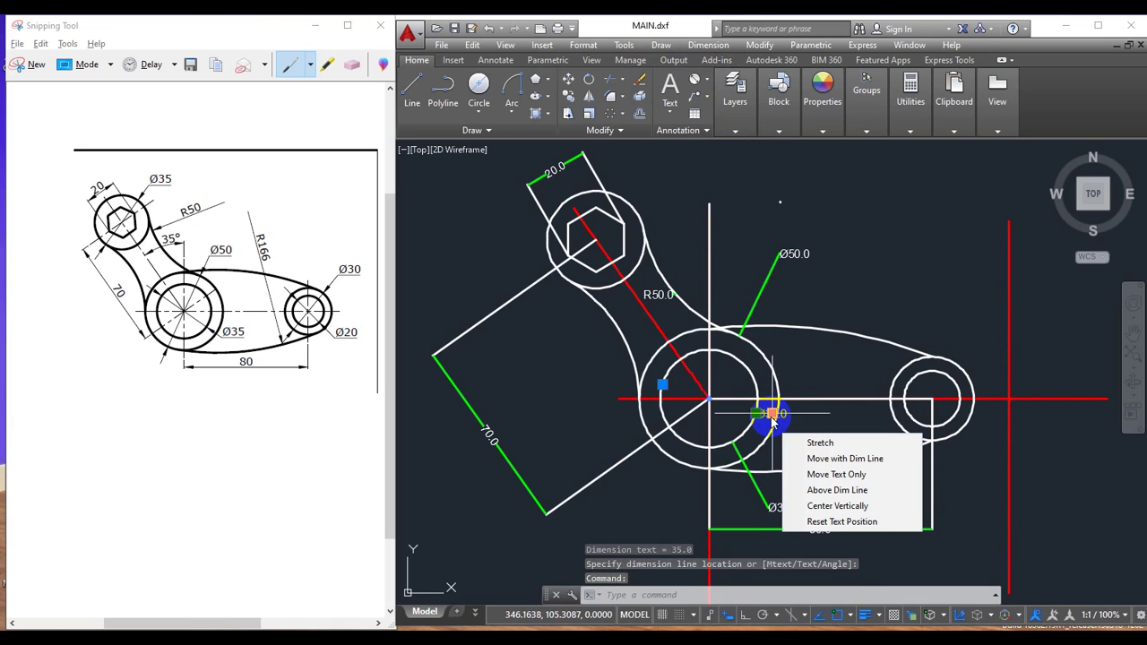
key("Delete")
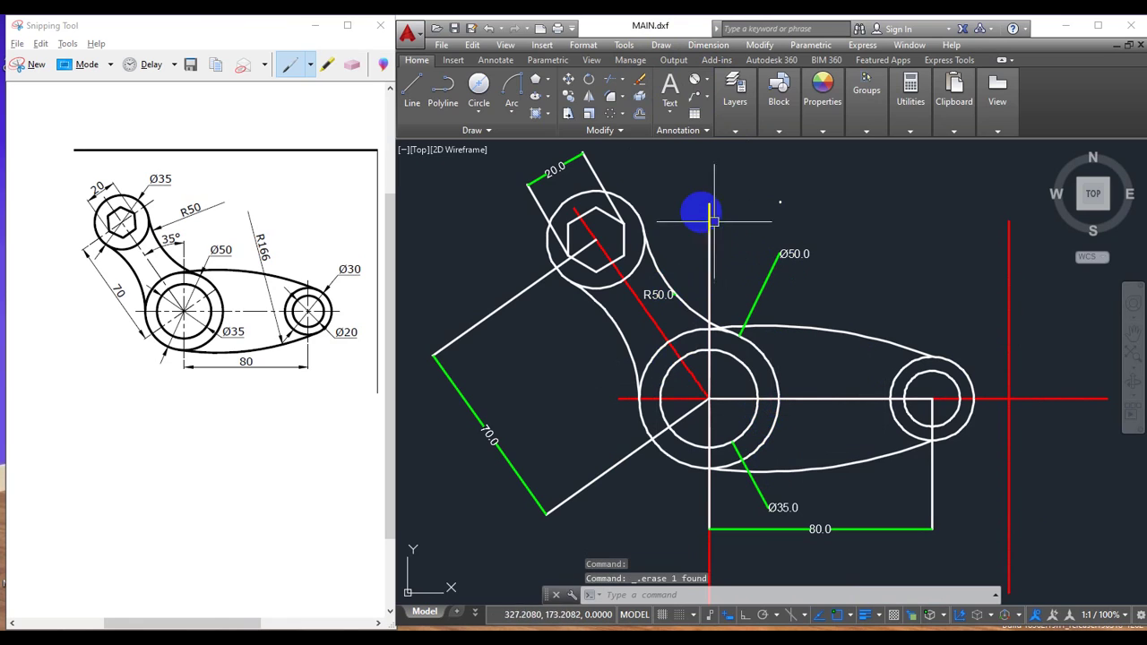
left_click(743, 85)
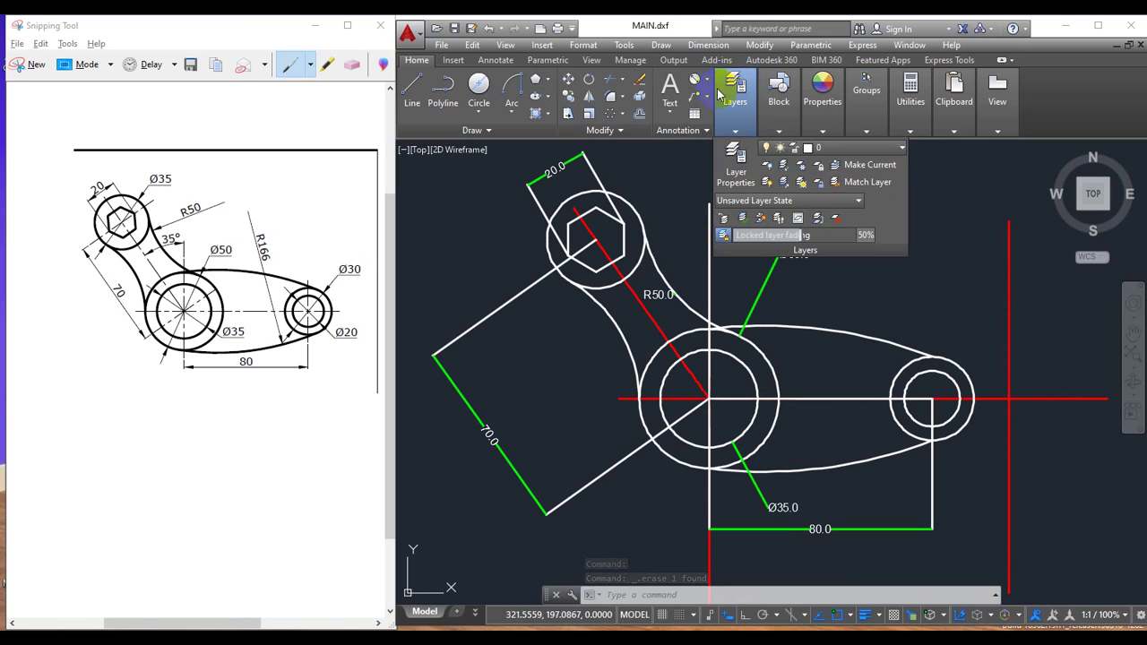
- Dimension the 35° angle between the vertical centre line and the red hexagon centre line, arc placed above the hexagon
left_click(706, 80)
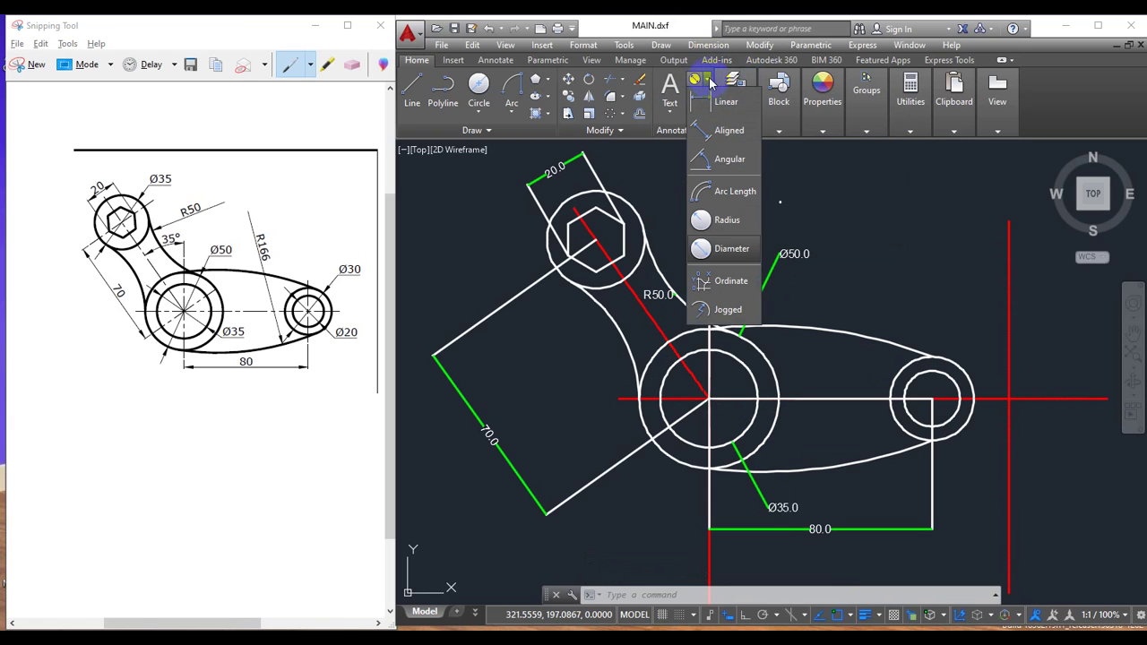
left_click(745, 165)
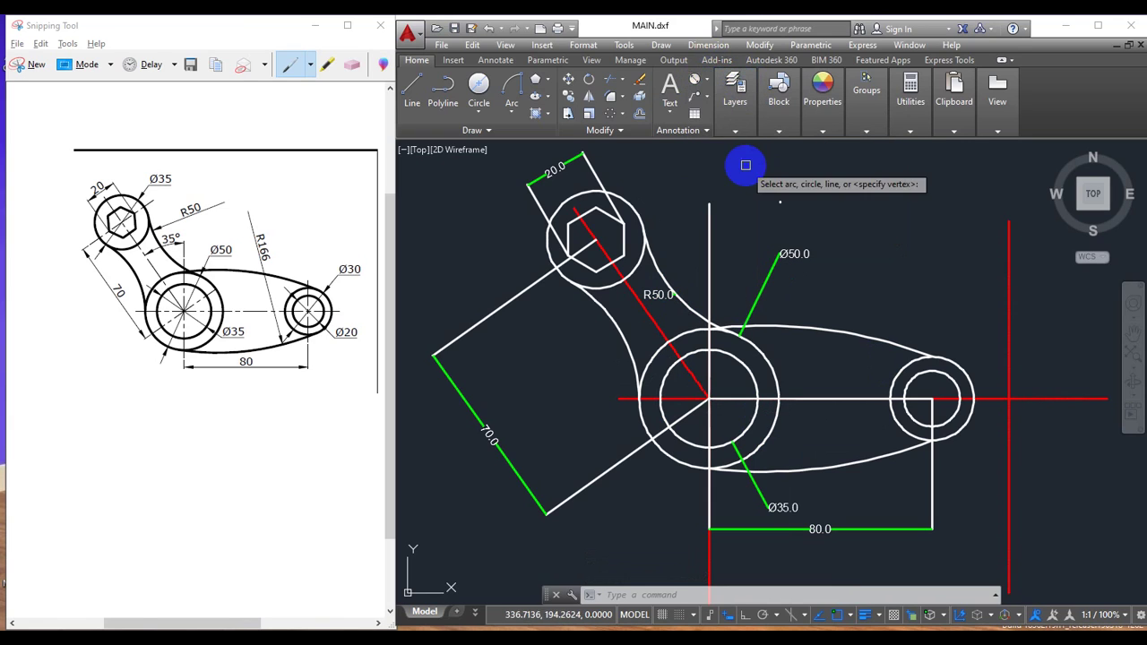
left_click(707, 220)
left_click(606, 244)
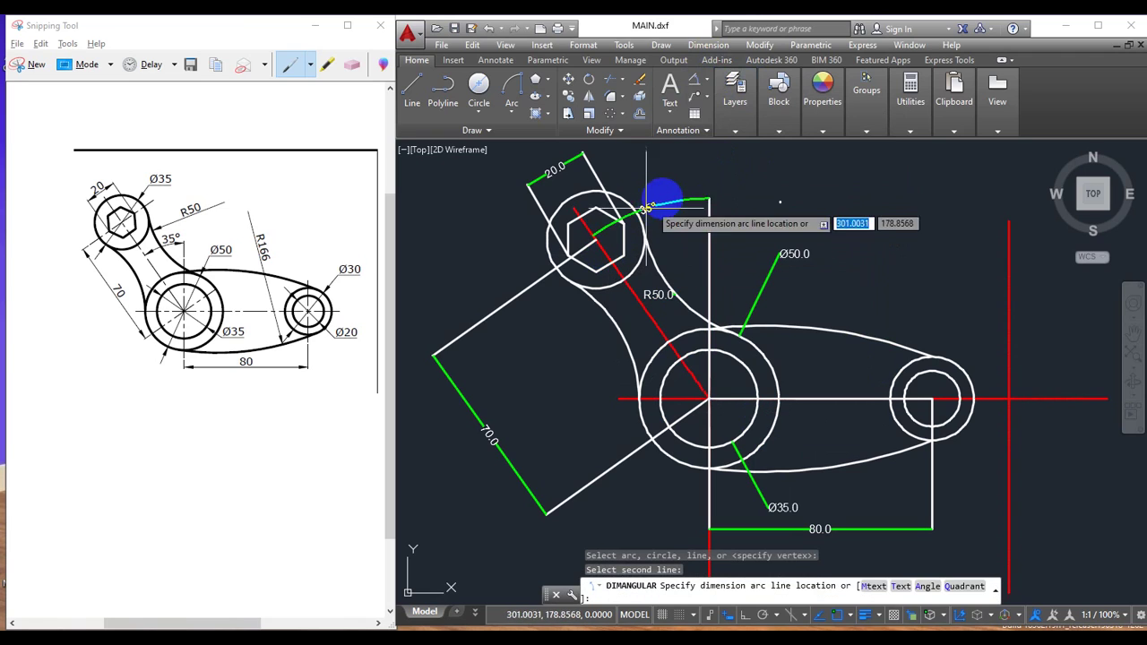
left_click(672, 154)
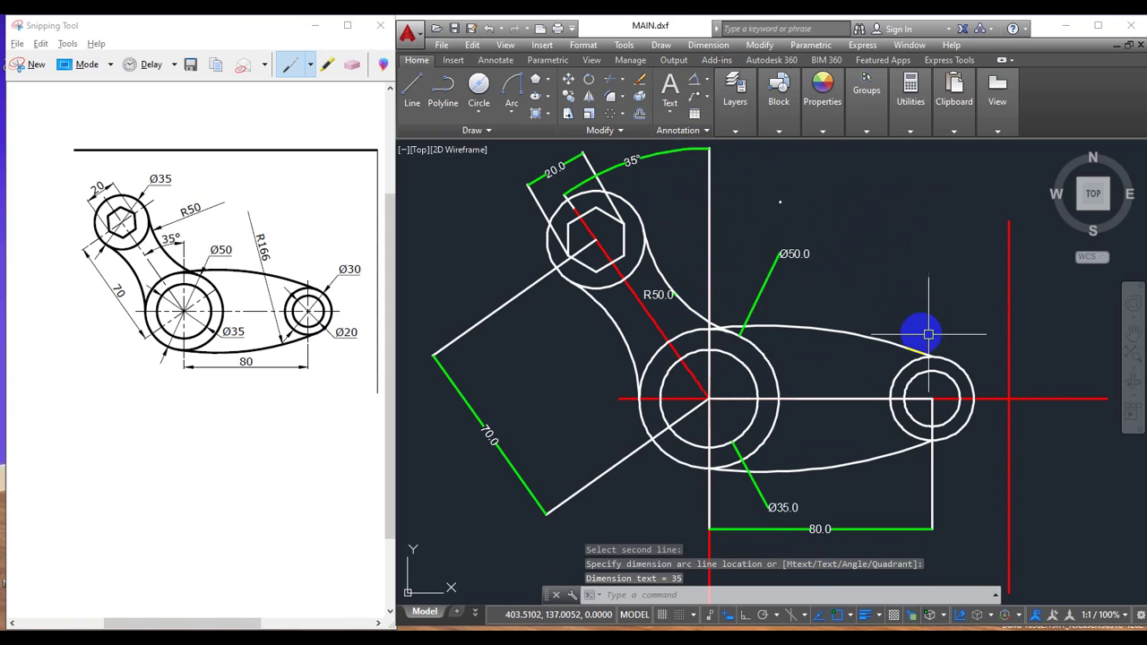